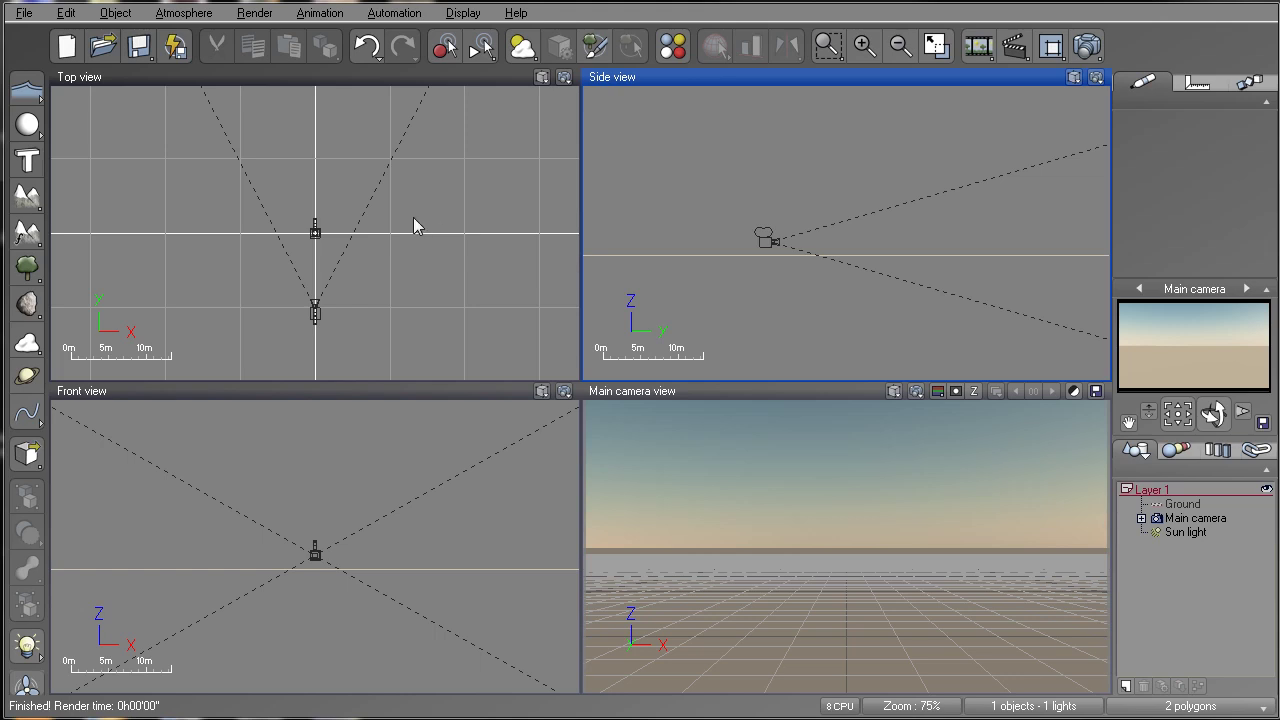
- Add a cloud layer to the atmosphere using the Cumulus material from the Volumetric Clouds collection
{"action": "left_click", "coordinate": [185, 14]}
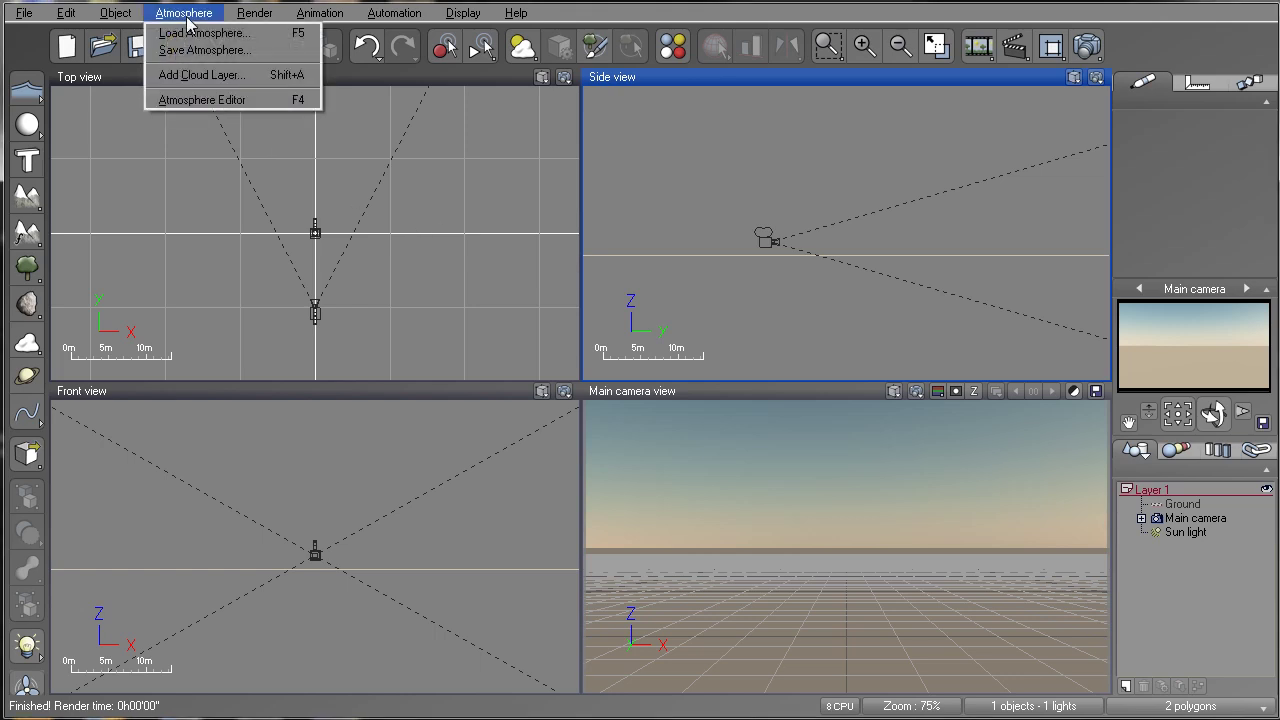
{"action": "left_click", "coordinate": [191, 100]}
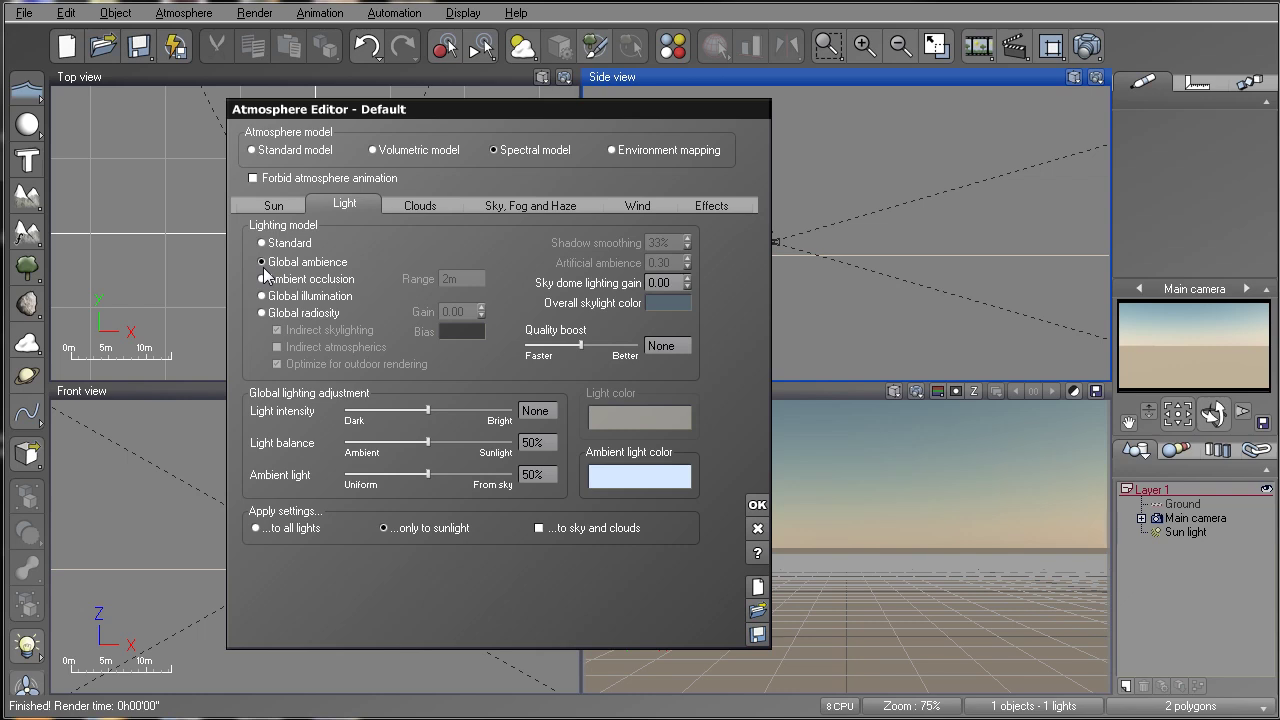
{"action": "left_click", "coordinate": [417, 206]}
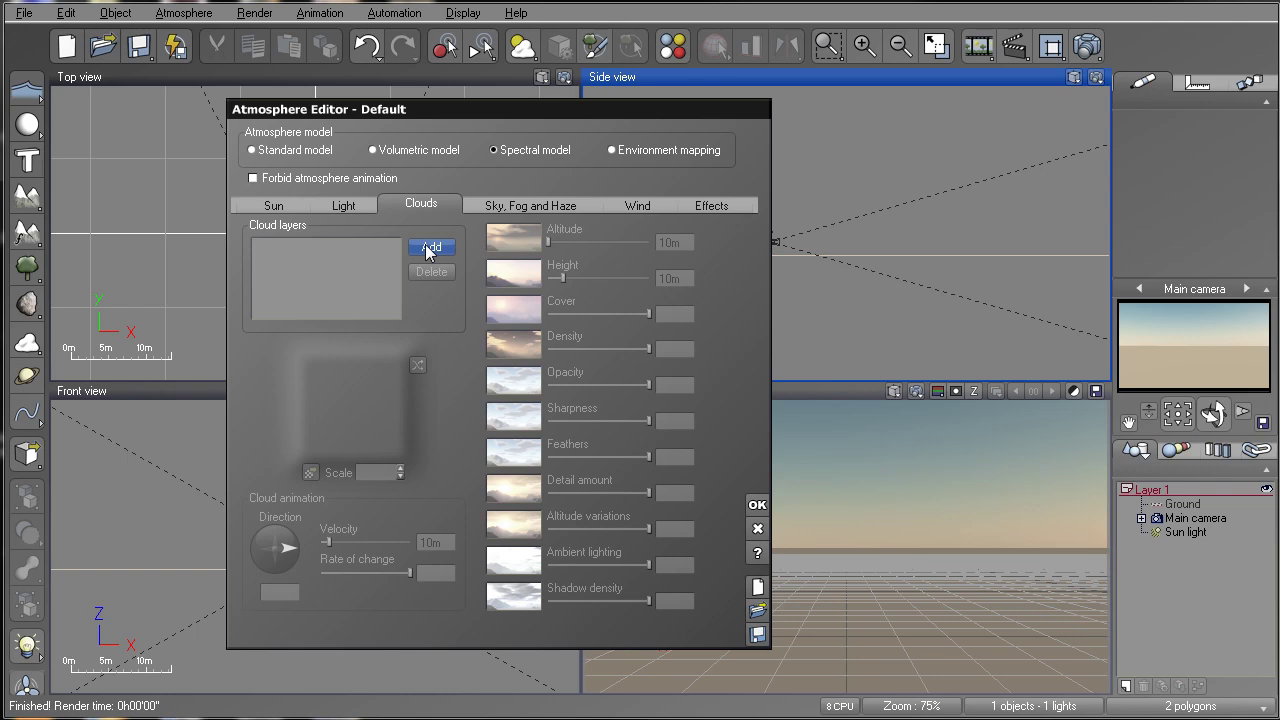
{"action": "left_click", "coordinate": [430, 248]}
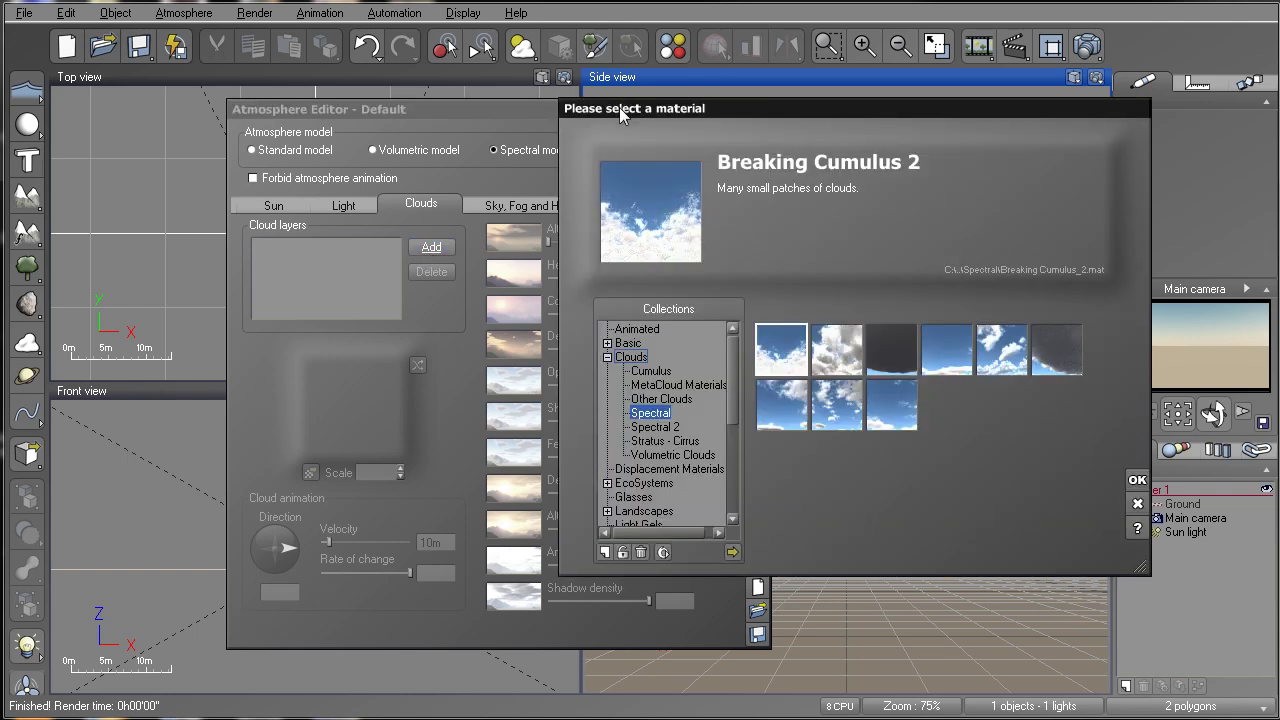
{"action": "left_click_drag", "start_coordinate": [619, 107], "coordinate": [189, 109]}
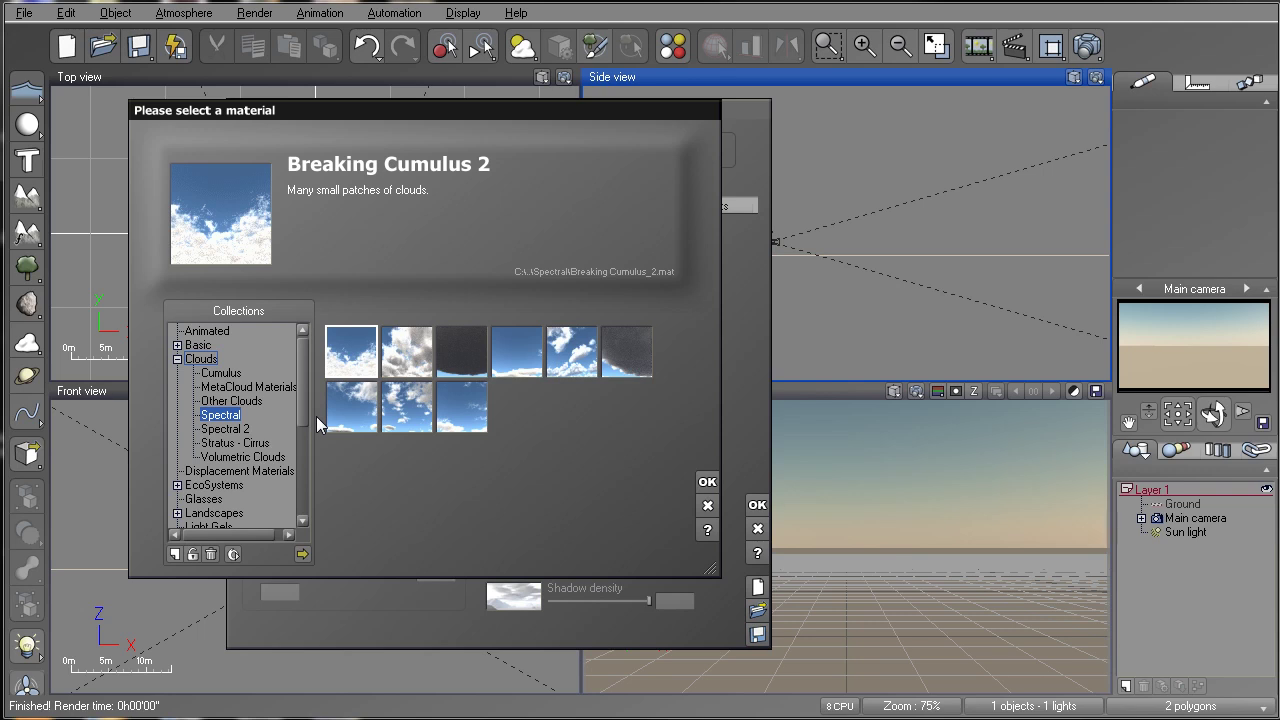
{"action": "left_click", "coordinate": [240, 457]}
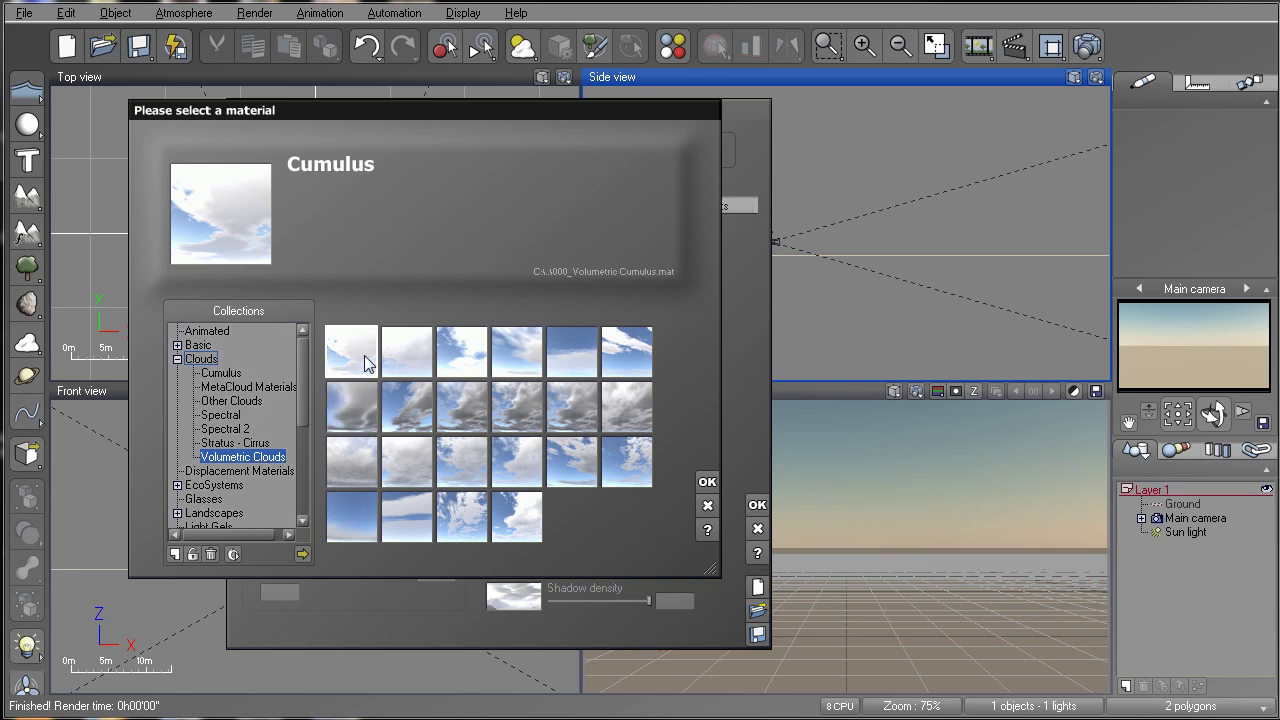
{"action": "left_click", "coordinate": [707, 482]}
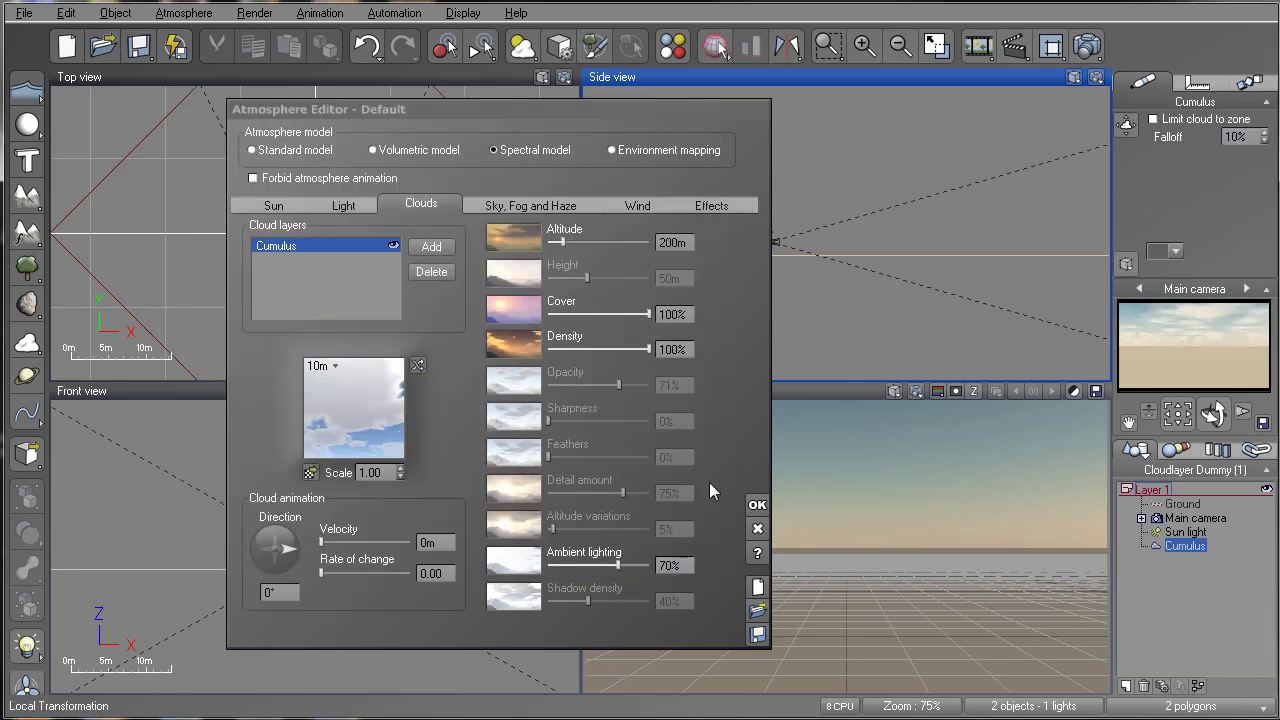
- Edit the Cumulus layer's cloud material and set its lighting model to Volumetric layer (v1.0)
{"action": "right_click", "coordinate": [330, 411]}
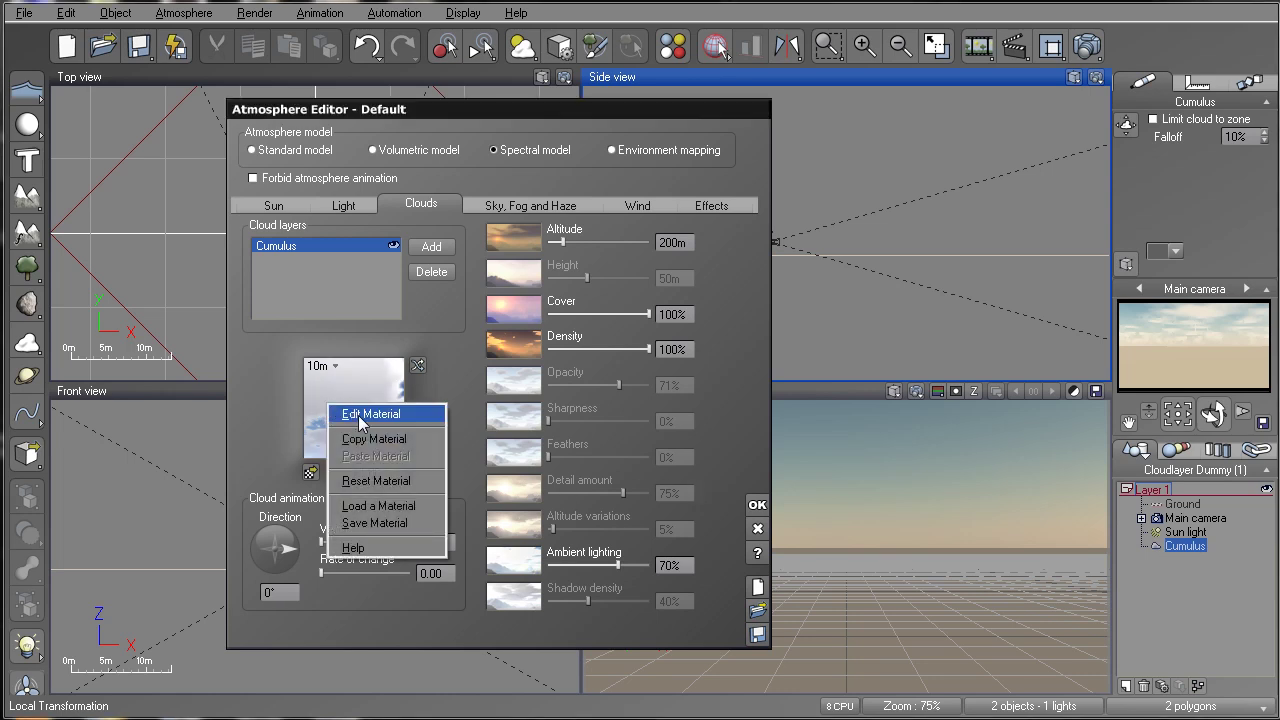
{"action": "left_click", "coordinate": [346, 416]}
{"action": "left_click_drag", "start_coordinate": [662, 134], "coordinate": [214, 83]}
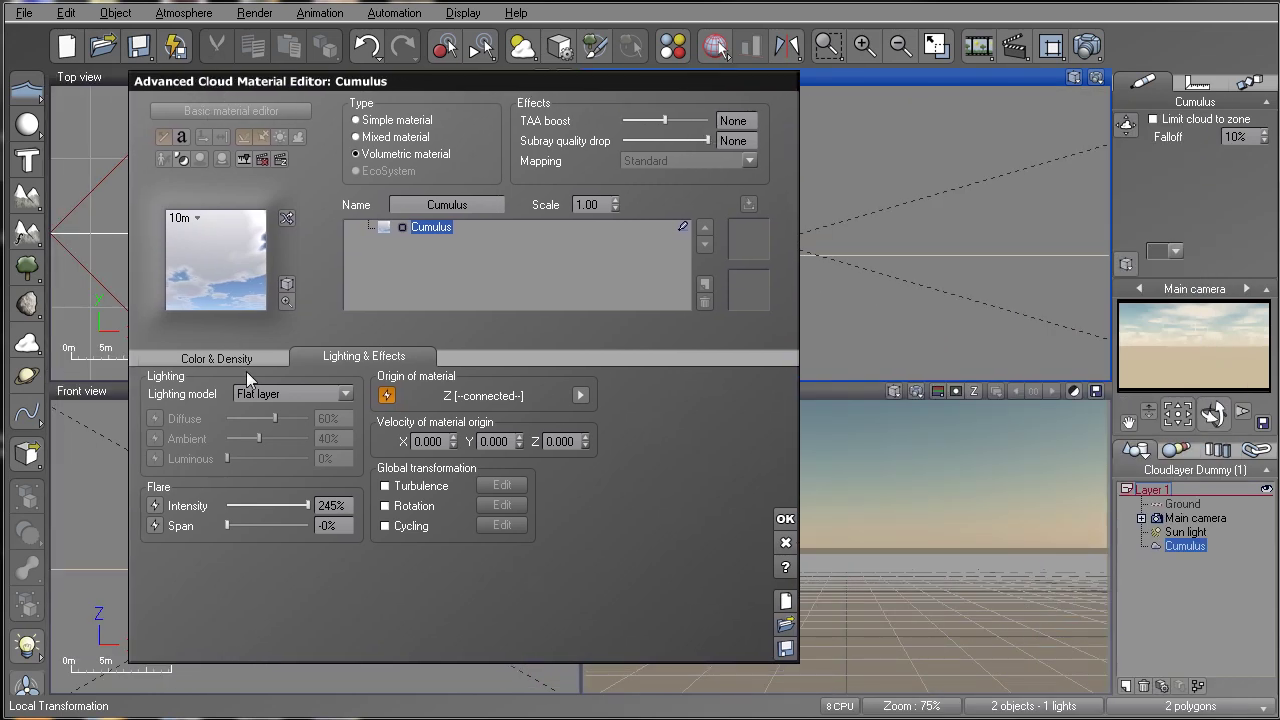
{"action": "left_click", "coordinate": [345, 394]}
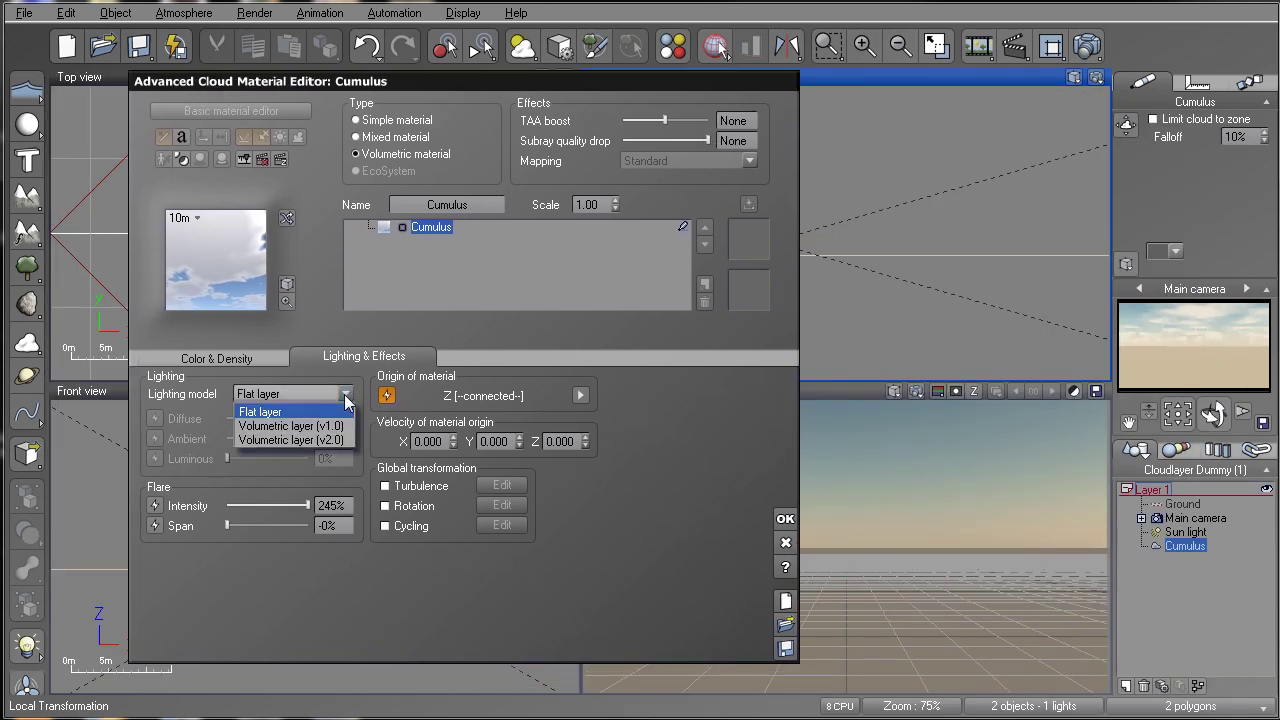
{"action": "left_click", "coordinate": [328, 427]}
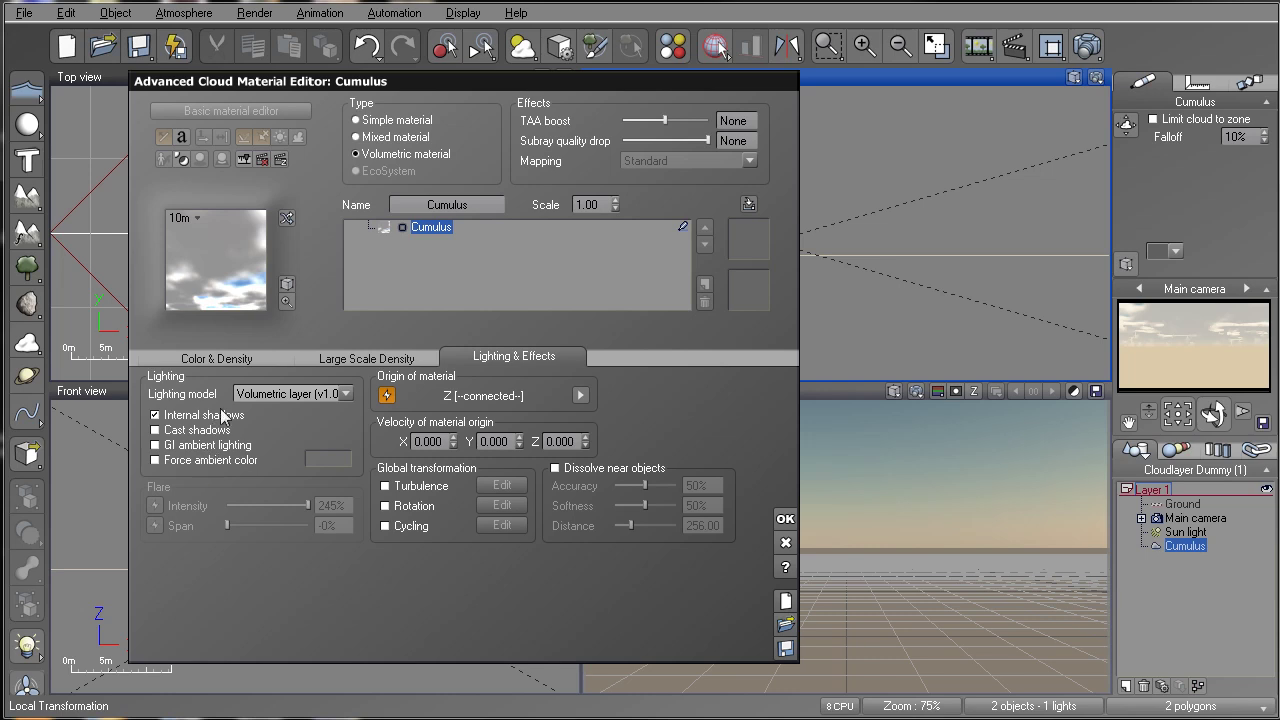
- Assign the Resume Start filter from the Time Splines collection to the cloud material's density production
{"action": "left_click", "coordinate": [215, 357]}
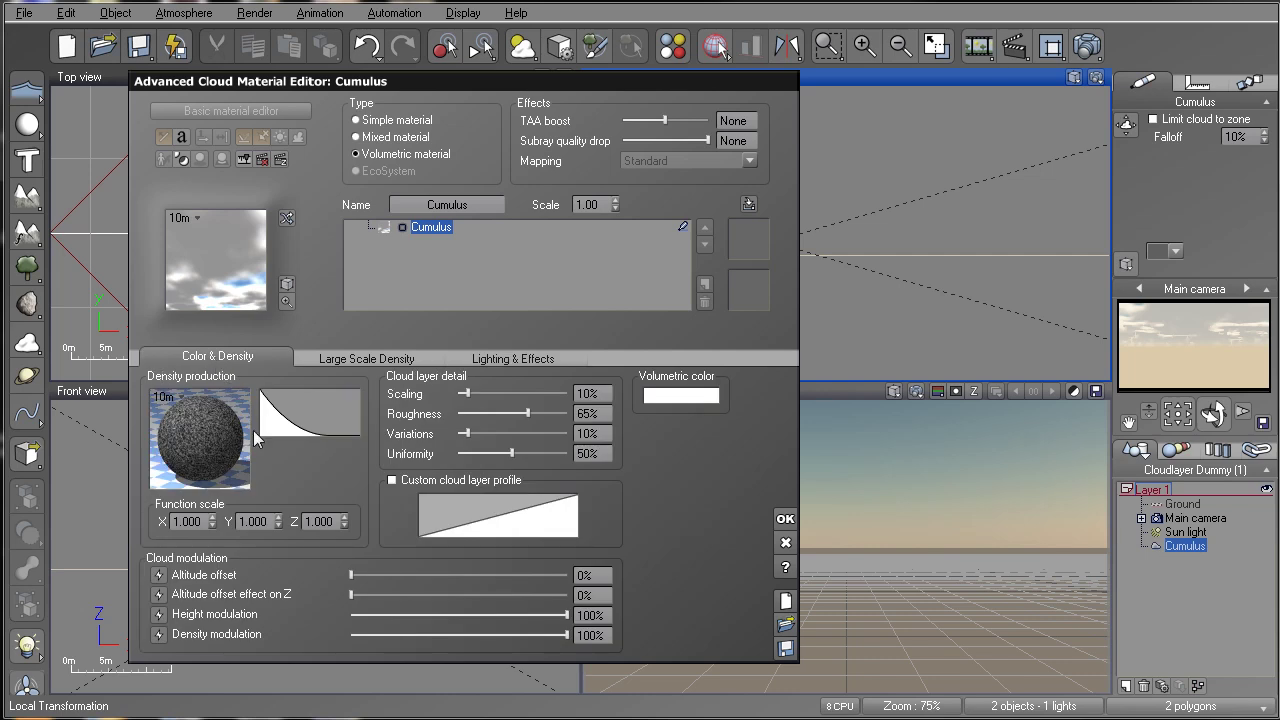
{"action": "left_click", "coordinate": [306, 424]}
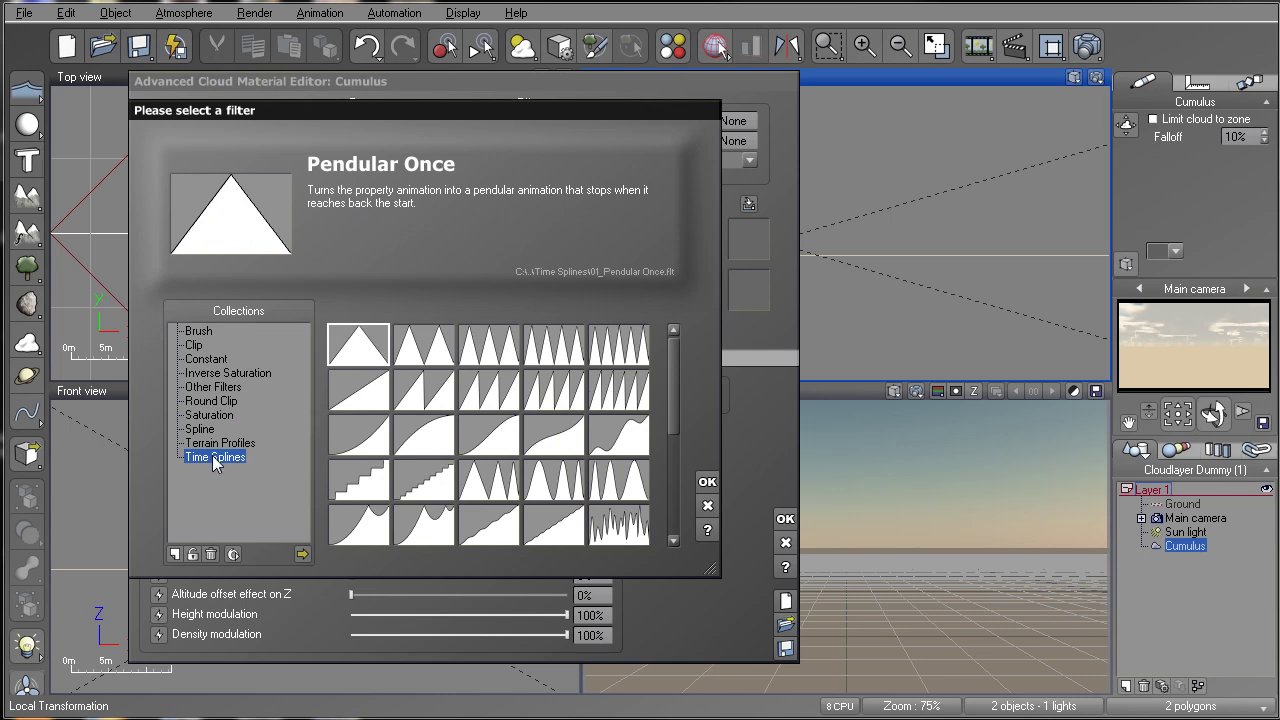
{"action": "left_click", "coordinate": [341, 388]}
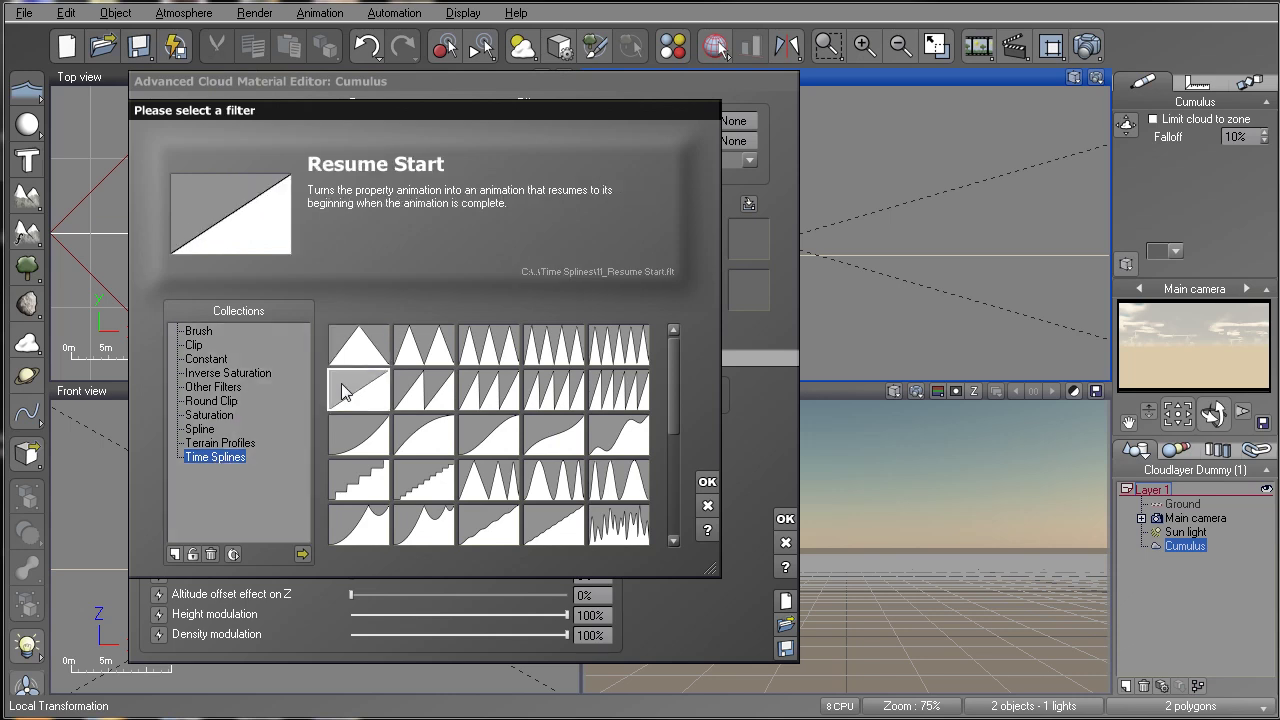
{"action": "left_click", "coordinate": [707, 482]}
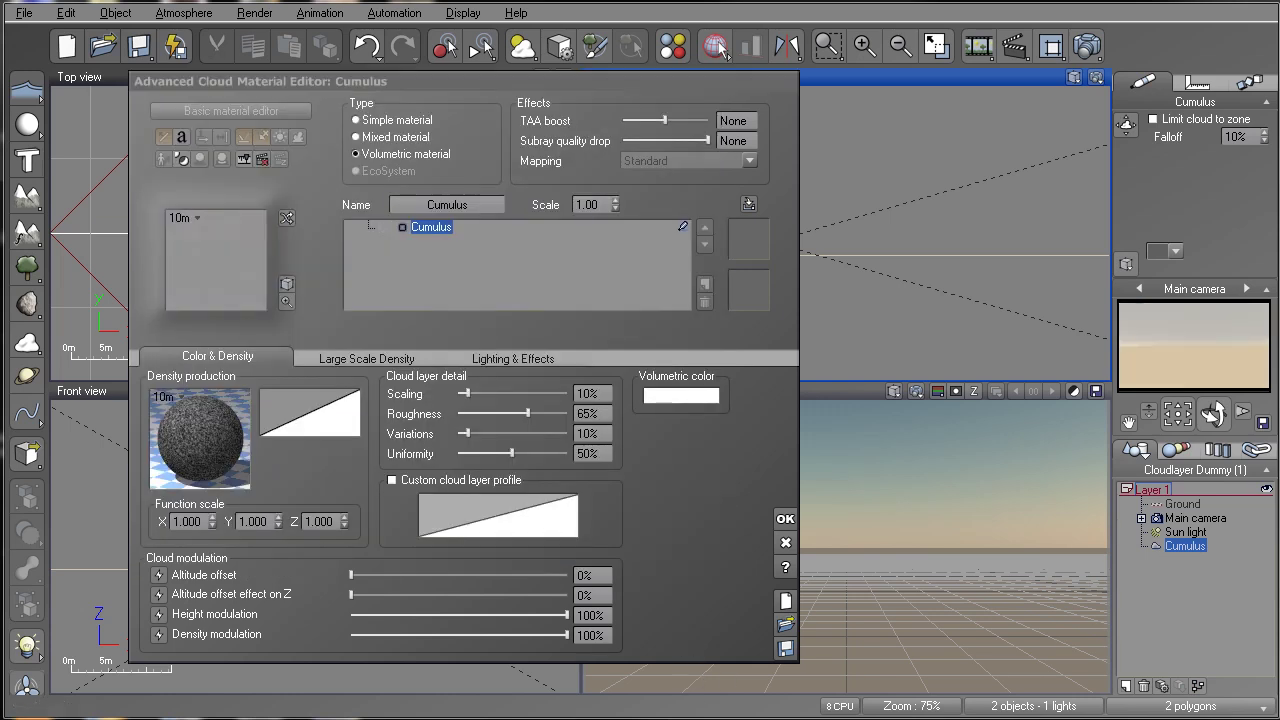
- Enable the custom cloud layer profile and assign it the Pendular Once filter
{"action": "left_click", "coordinate": [392, 481]}
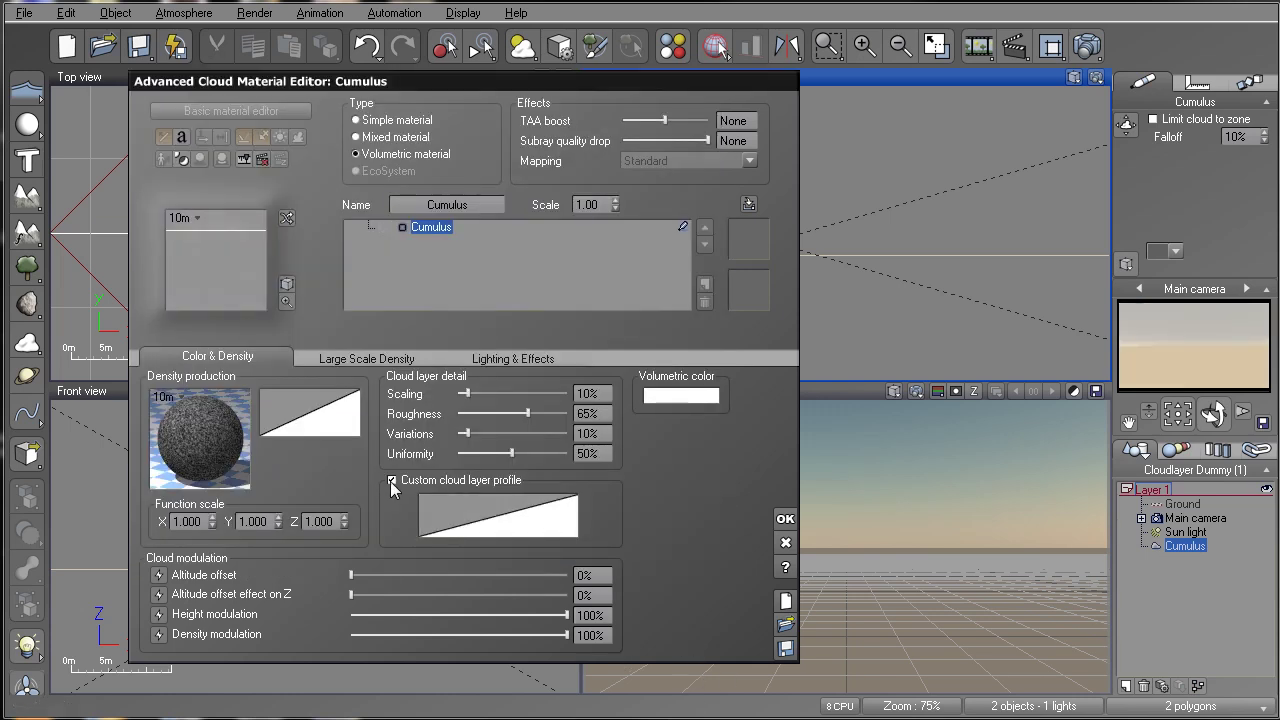
{"action": "left_click", "coordinate": [543, 530]}
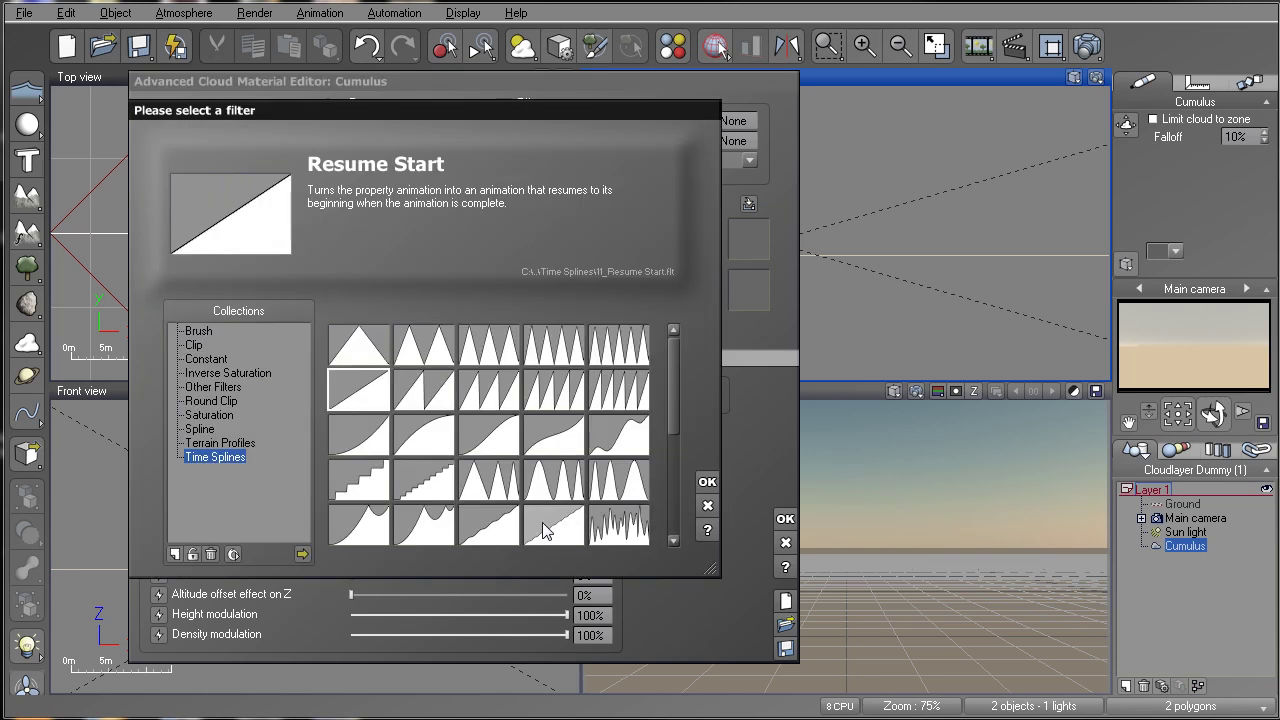
{"action": "left_click", "coordinate": [345, 345]}
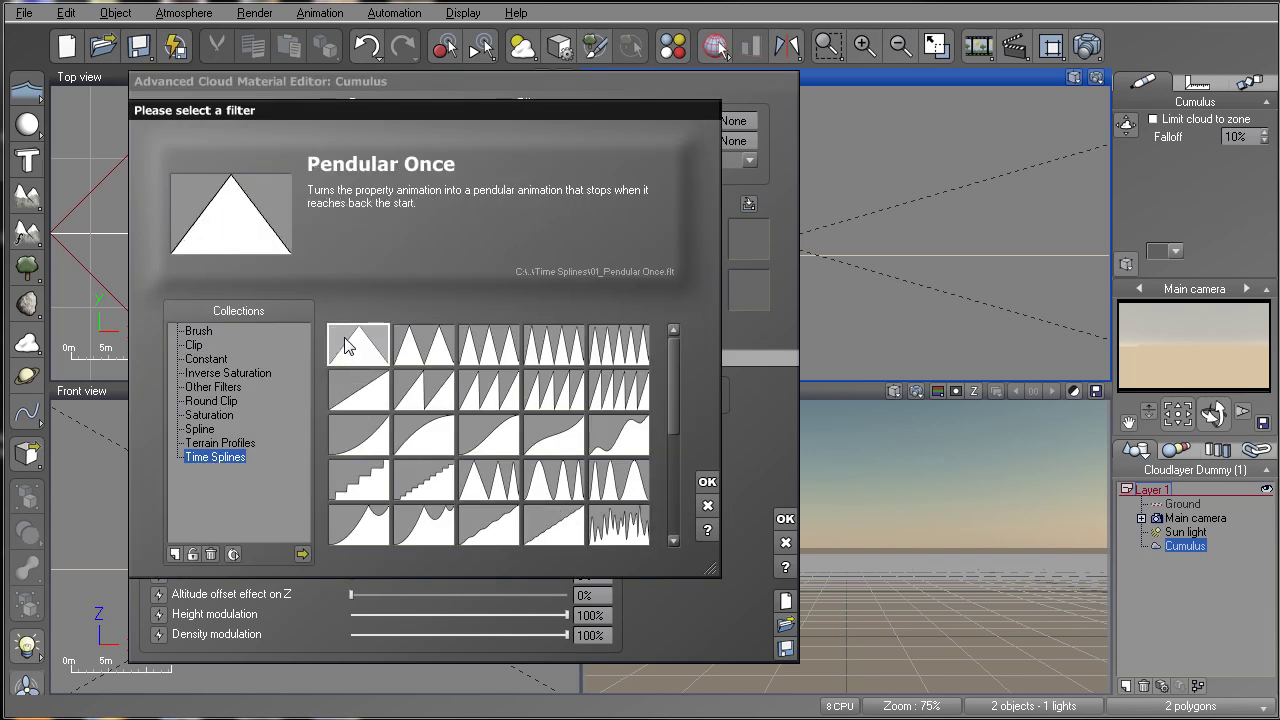
{"action": "left_click", "coordinate": [712, 484]}
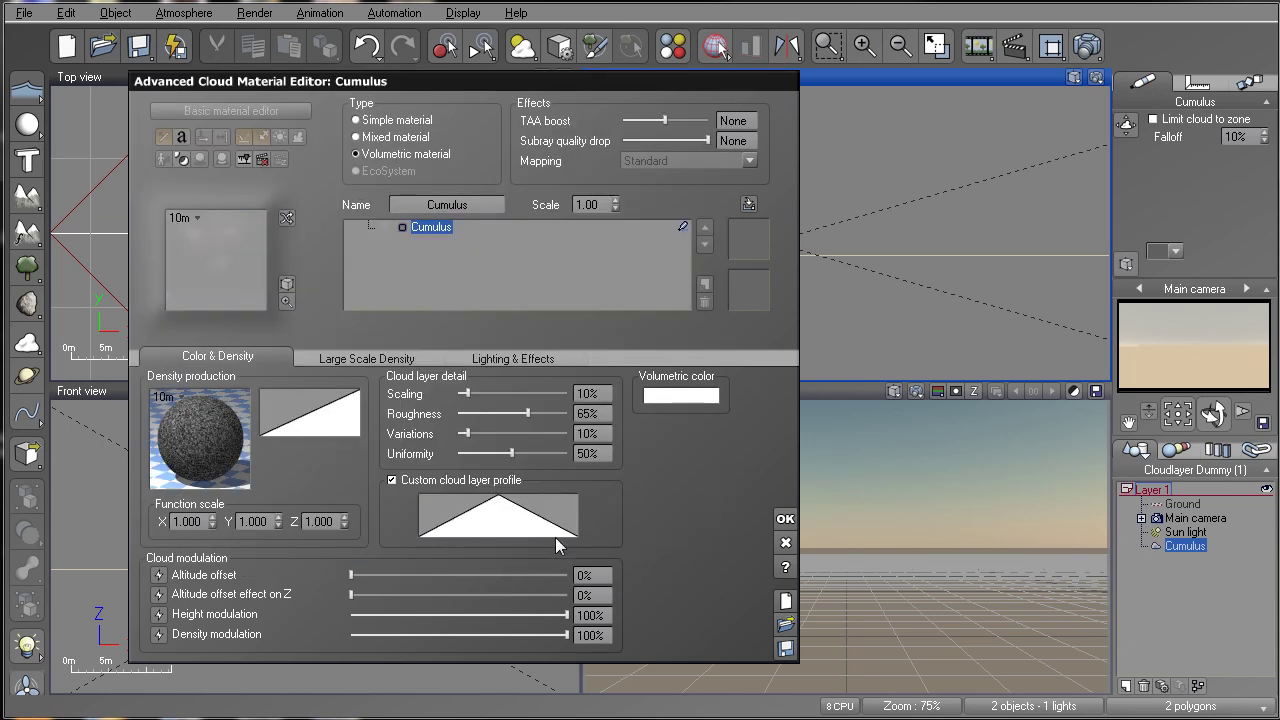
- Edit the volumetric cloud profile by adding keypoints near both lower ends and smoothing it into a rounded curve
{"action": "right_click", "coordinate": [497, 516]}
{"action": "left_click", "coordinate": [518, 528]}
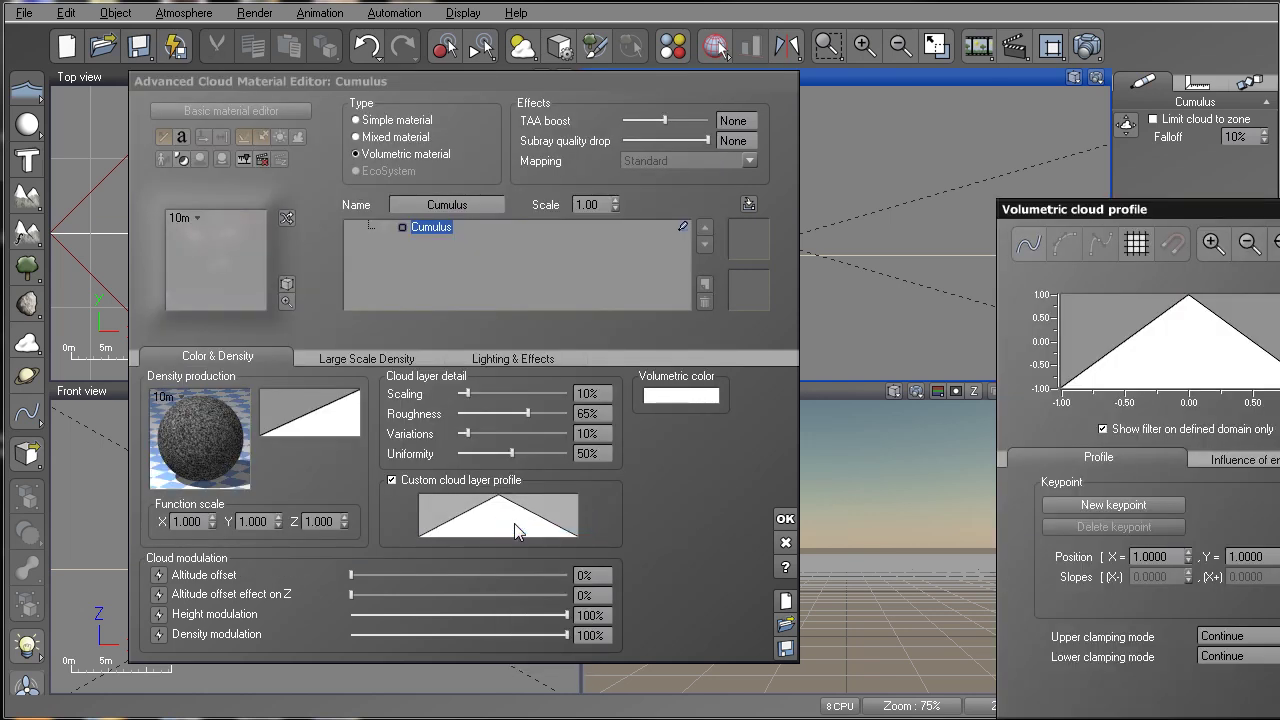
{"action": "left_click_drag", "start_coordinate": [1053, 215], "coordinate": [700, 181]}
{"action": "left_click", "coordinate": [707, 350]}
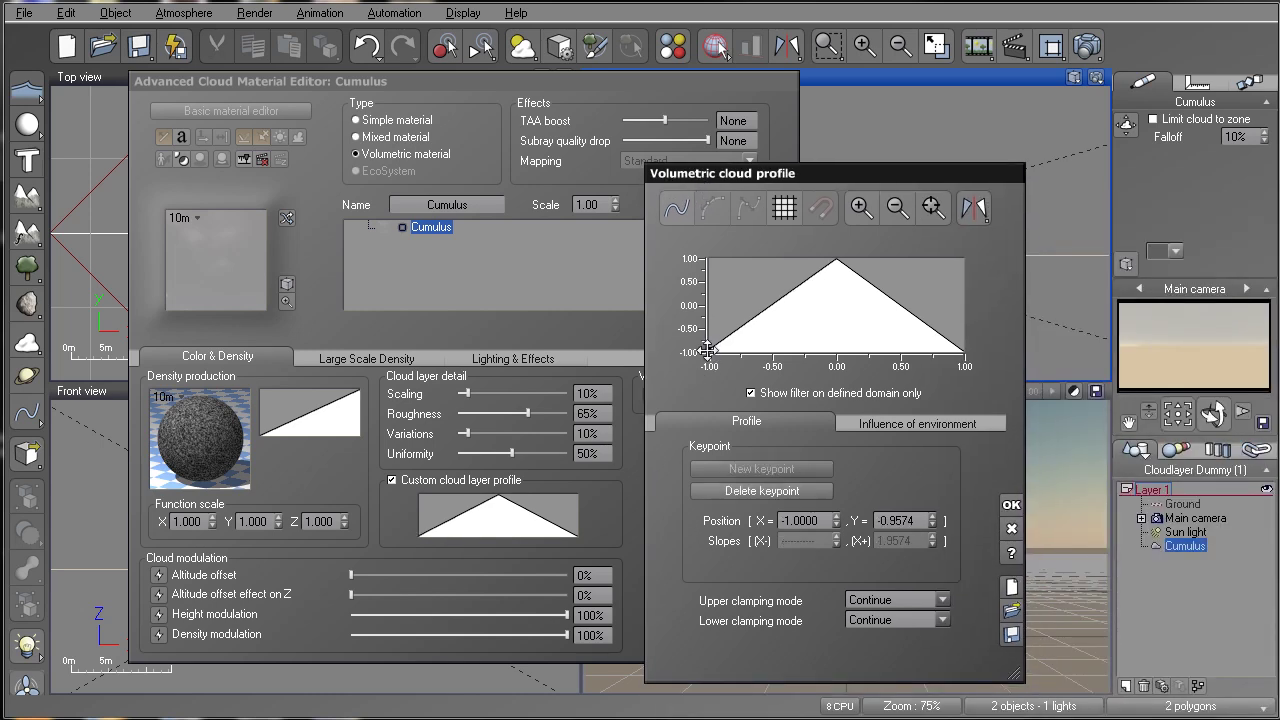
{"action": "left_click", "coordinate": [961, 350]}
{"action": "left_click", "coordinate": [961, 350]}
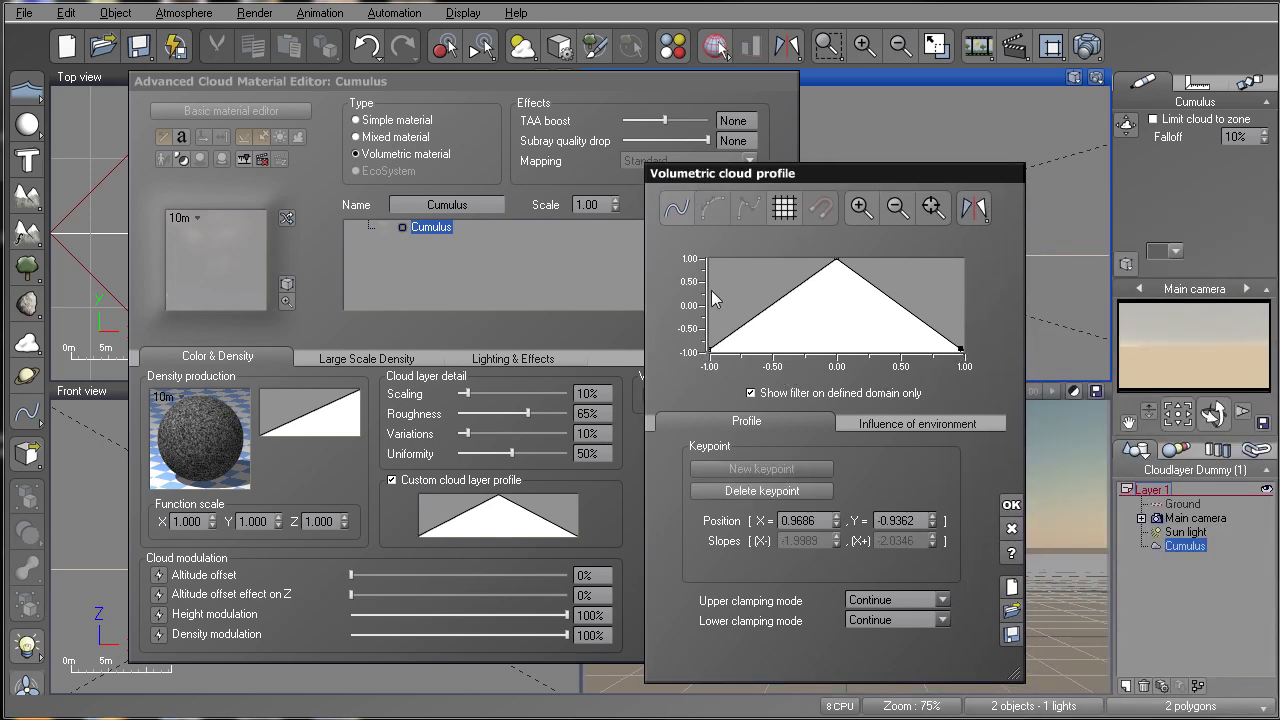
{"action": "left_click", "coordinate": [676, 210]}
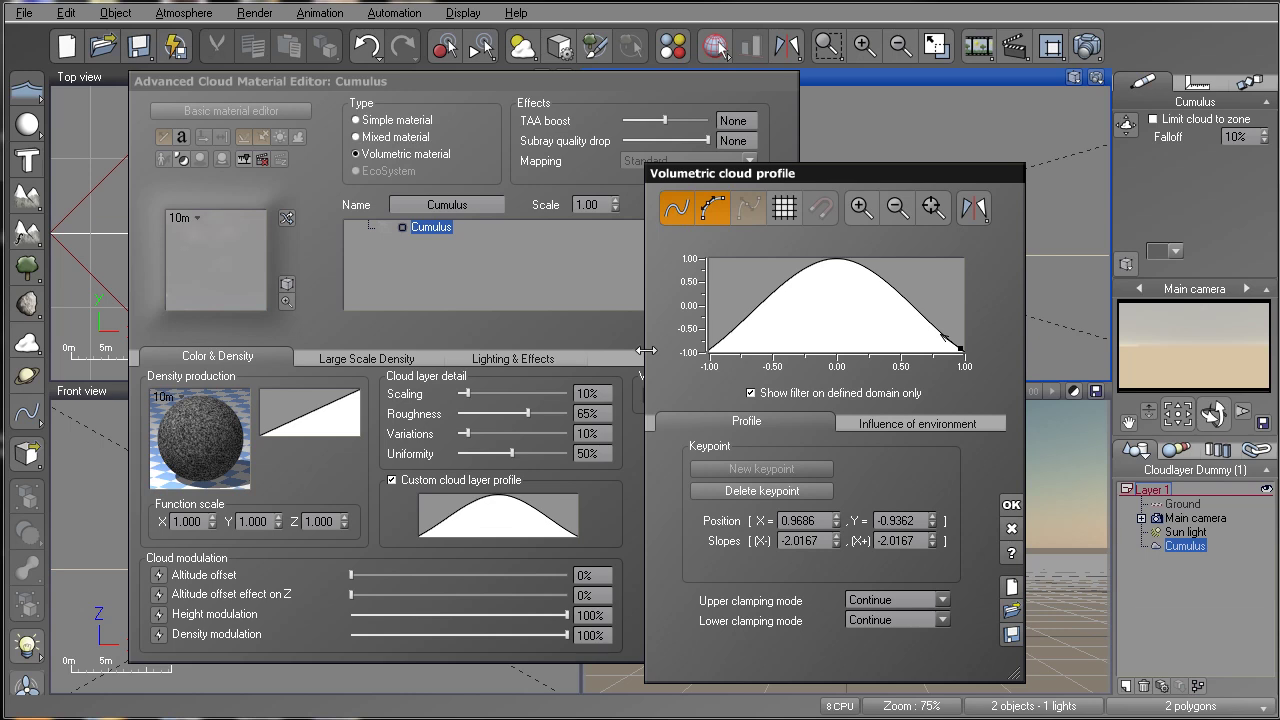
{"action": "left_click", "coordinate": [1011, 505]}
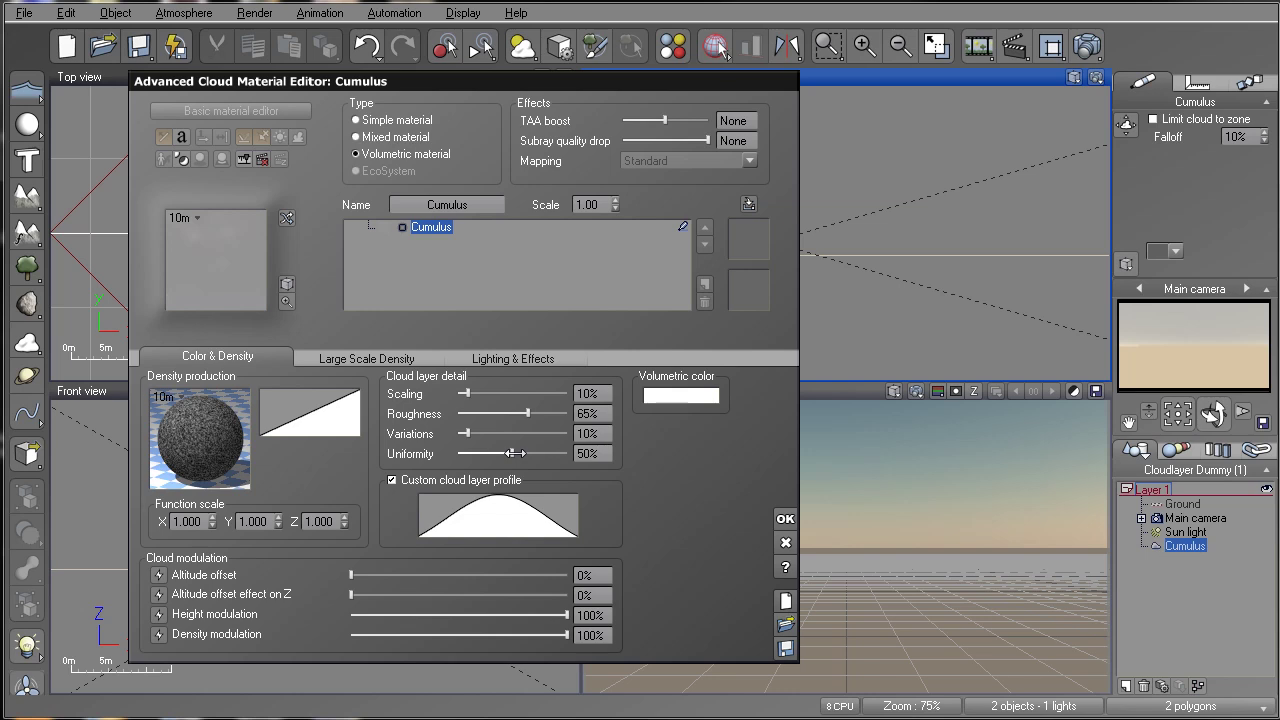
- Adjust the cloud layer detail's Uniformity and Variations, and accept the Cumulus material changes
{"action": "mouse_move", "coordinate": [514, 453]}
{"action": "left_mouse_down"}
{"action": "mouse_move", "coordinate": [465, 455]}
{"action": "mouse_move", "coordinate": [513, 433]}
{"action": "left_mouse_up"}
{"action": "left_click", "coordinate": [786, 520]}
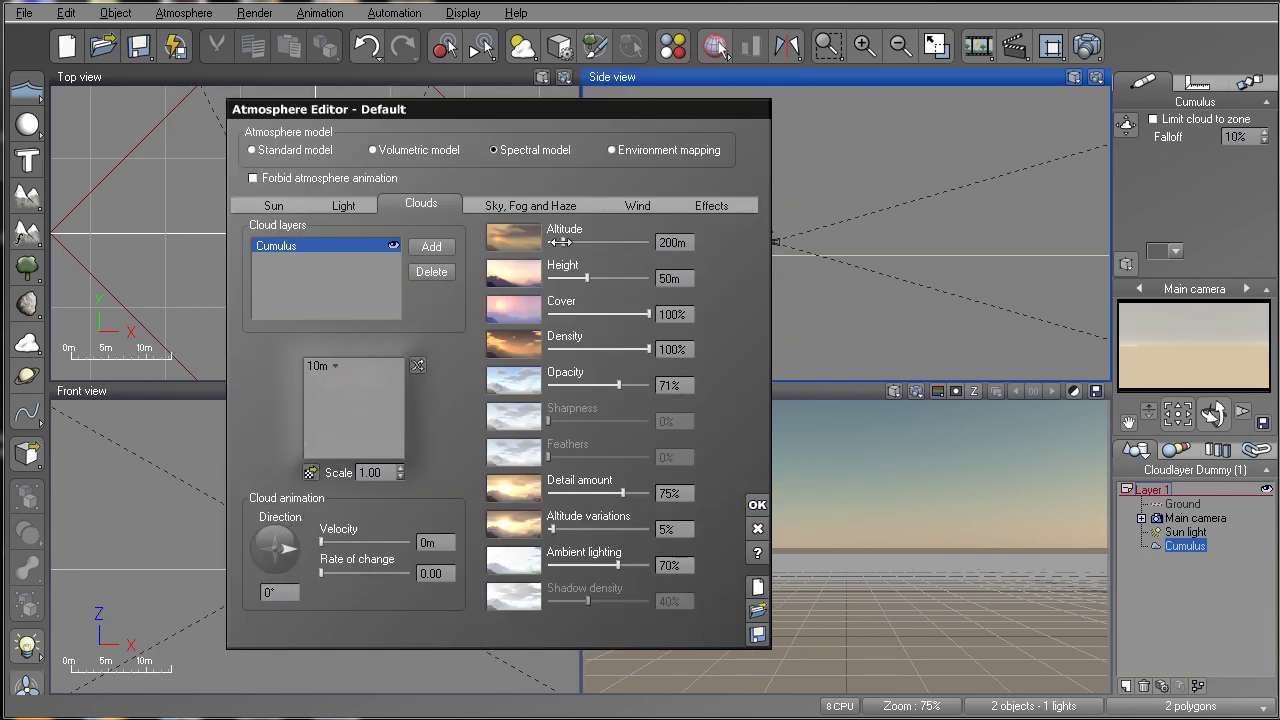
- Set the Cumulus layer to altitude 174.43, height 236.92, cover 86%, density 68%, opacity 63%, detail amount 110%, altitude variations 30% and ambient lighting 76%
{"action": "left_click_drag", "start_coordinate": [561, 242], "coordinate": [610, 385]}
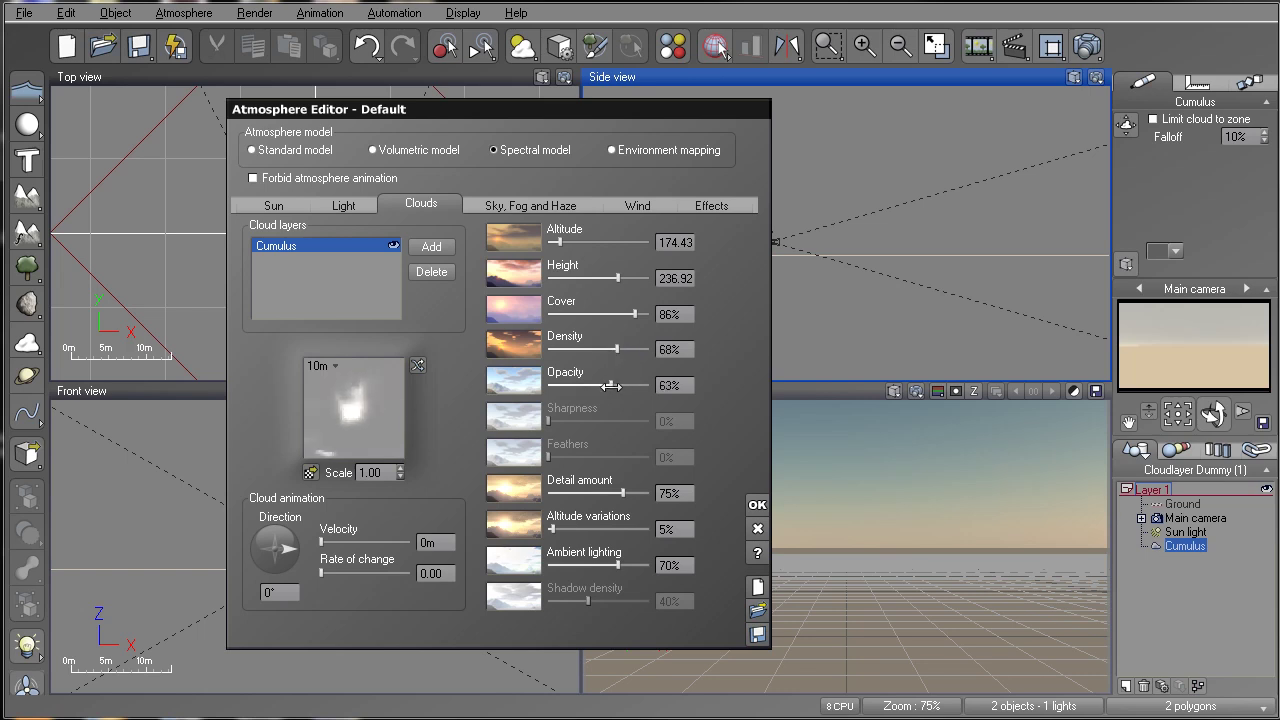
{"action": "left_click", "coordinate": [676, 495]}
{"action": "type", "text": "110"}
{"action": "key", "text": "Return"}
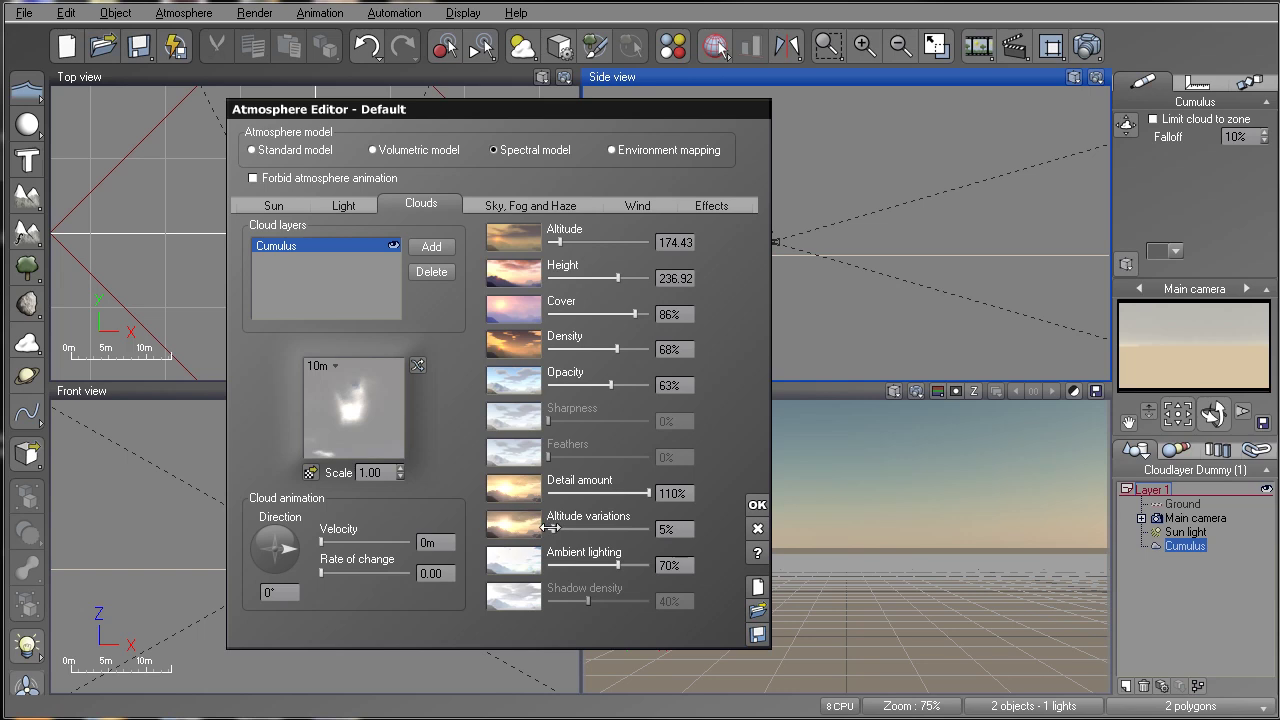
{"action": "left_click_drag", "start_coordinate": [551, 529], "coordinate": [623, 565]}
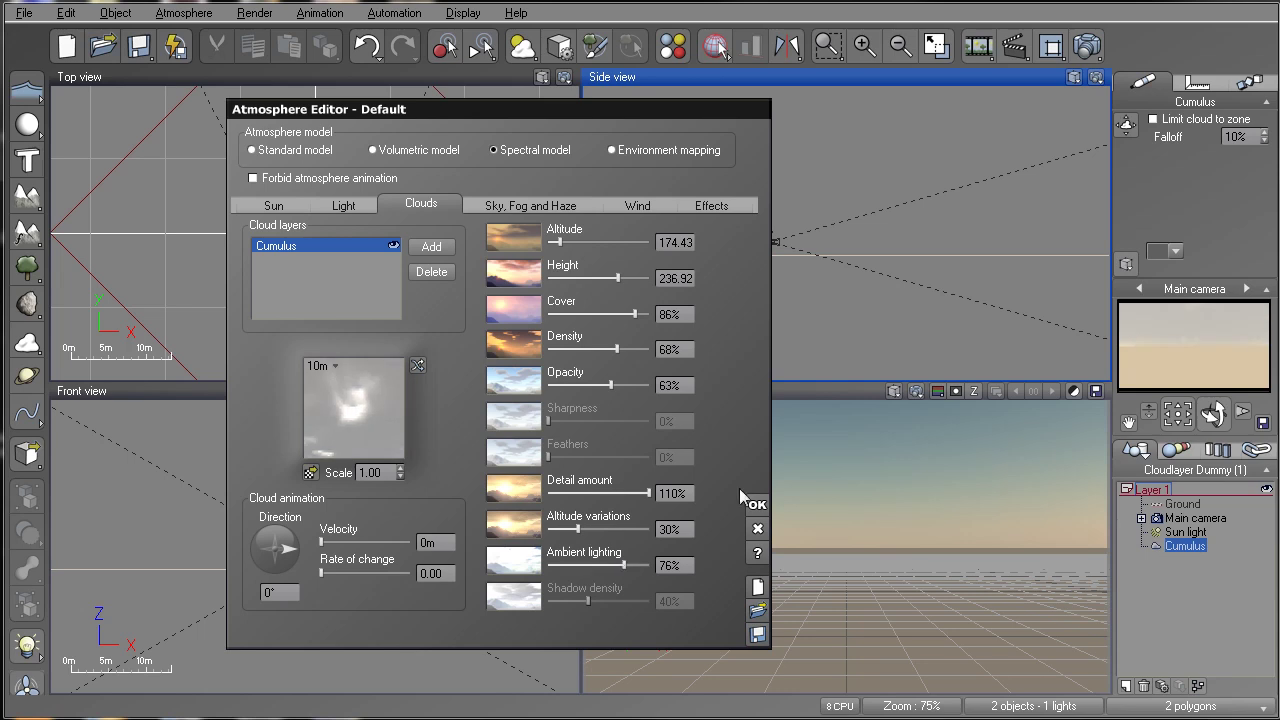
- Turn off auto-exposure and natural film response in the main camera's advanced options, checking the gamma options before accepting
{"action": "left_click_drag", "start_coordinate": [660, 132], "coordinate": [465, 132]}
{"action": "left_click", "coordinate": [1192, 518]}
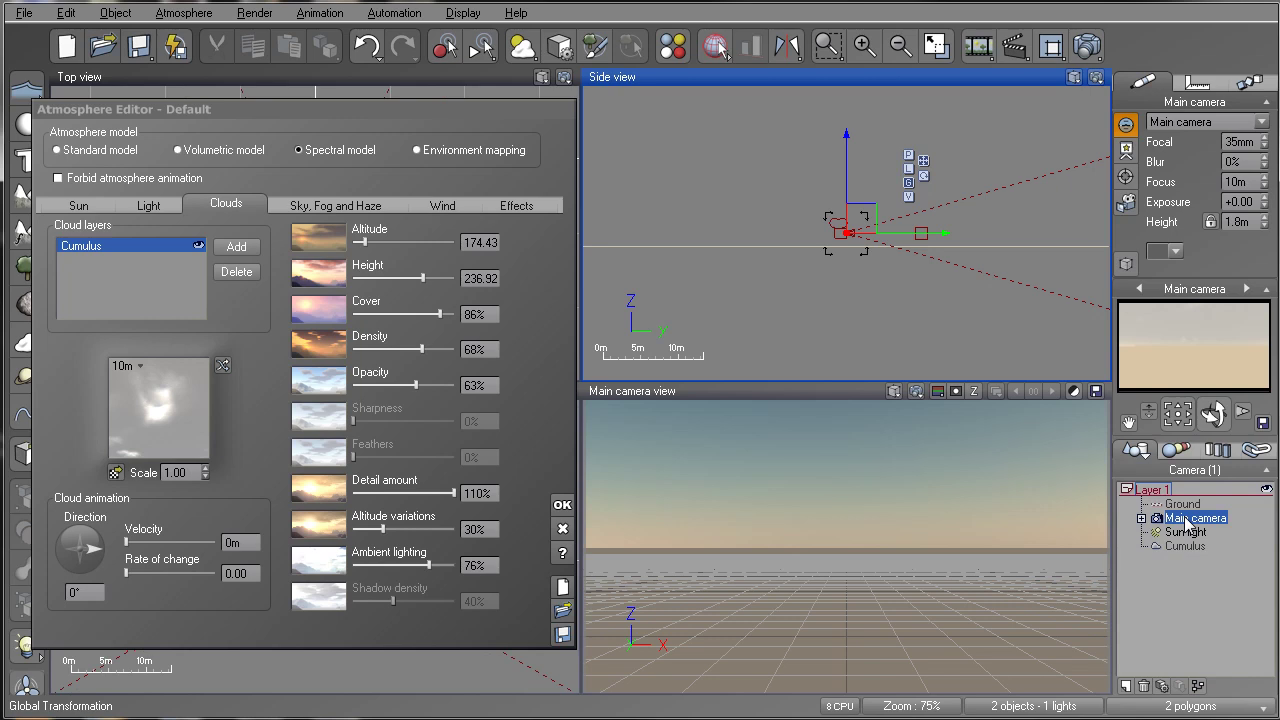
{"action": "double_click", "coordinate": [1193, 518]}
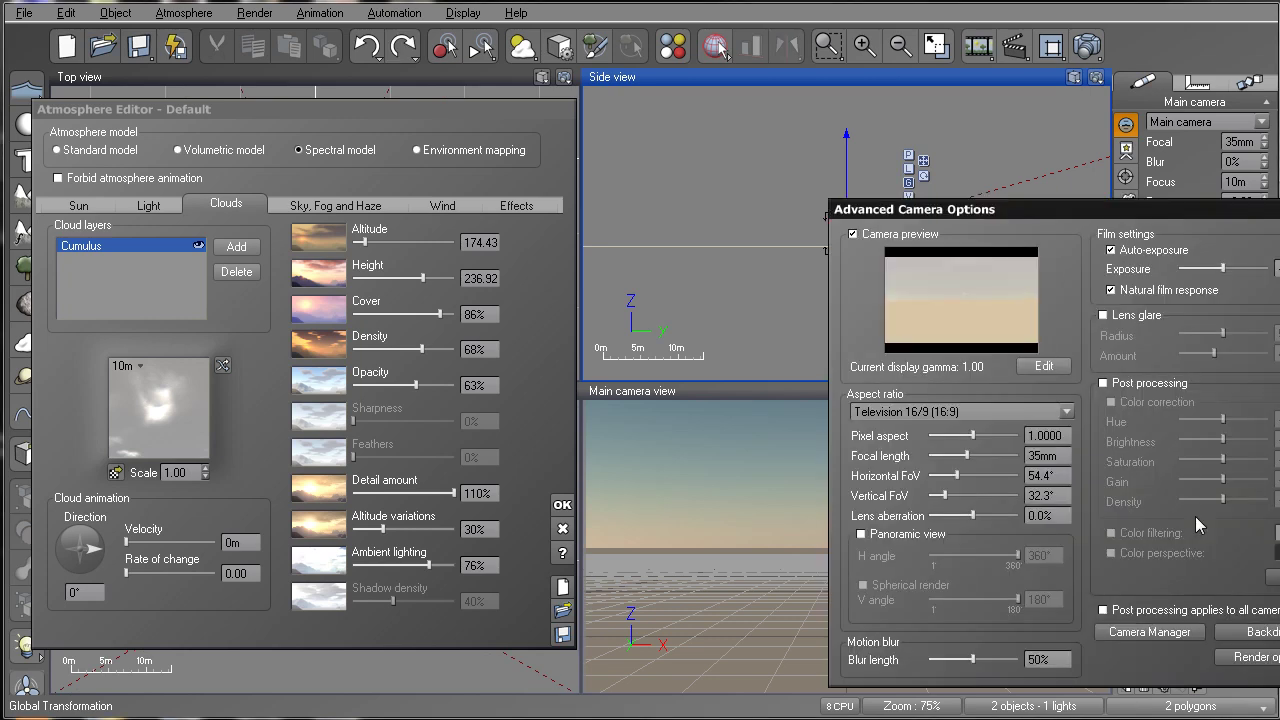
{"action": "left_click_drag", "start_coordinate": [1076, 209], "coordinate": [764, 153]}
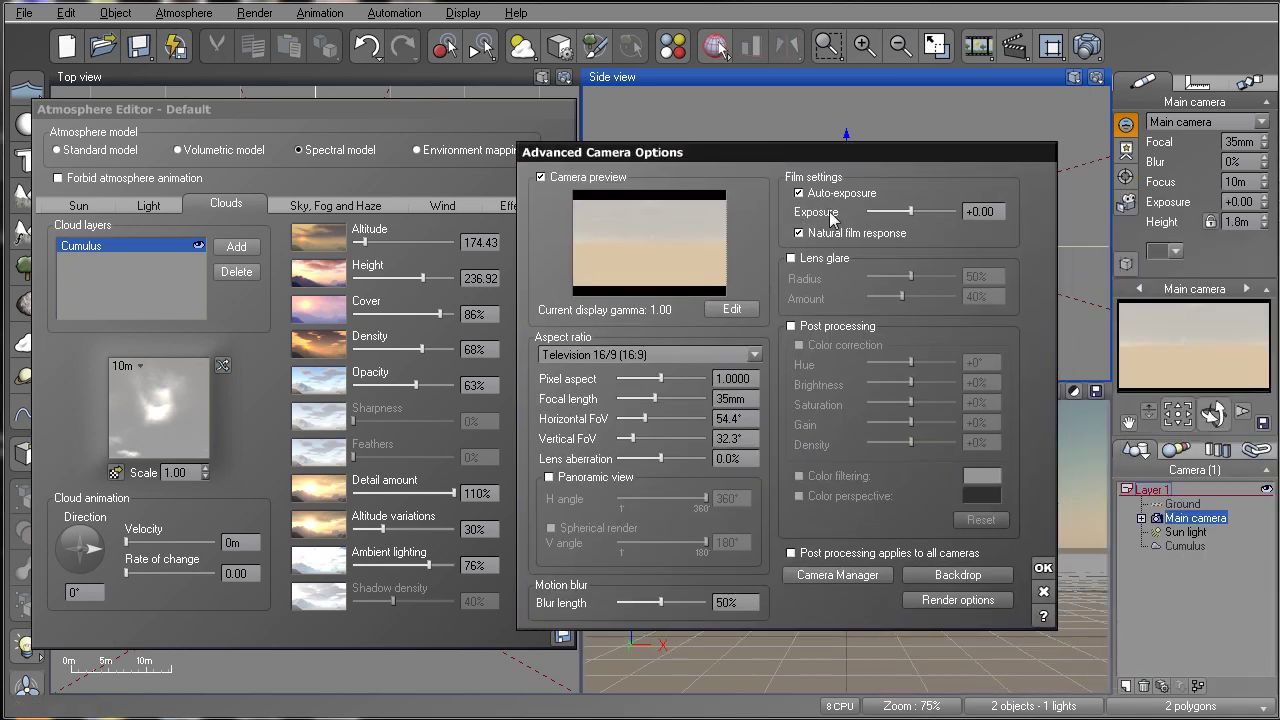
{"action": "left_click", "coordinate": [820, 196]}
{"action": "left_click", "coordinate": [818, 236]}
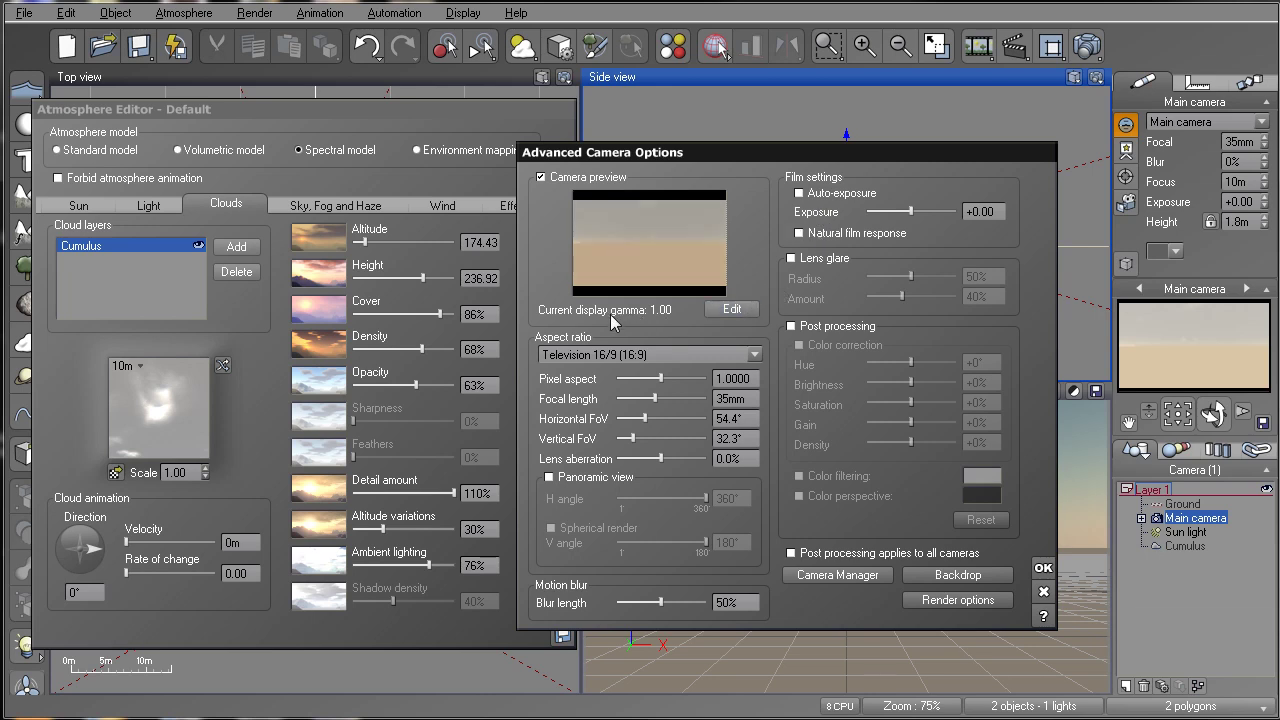
{"action": "left_click", "coordinate": [732, 309]}
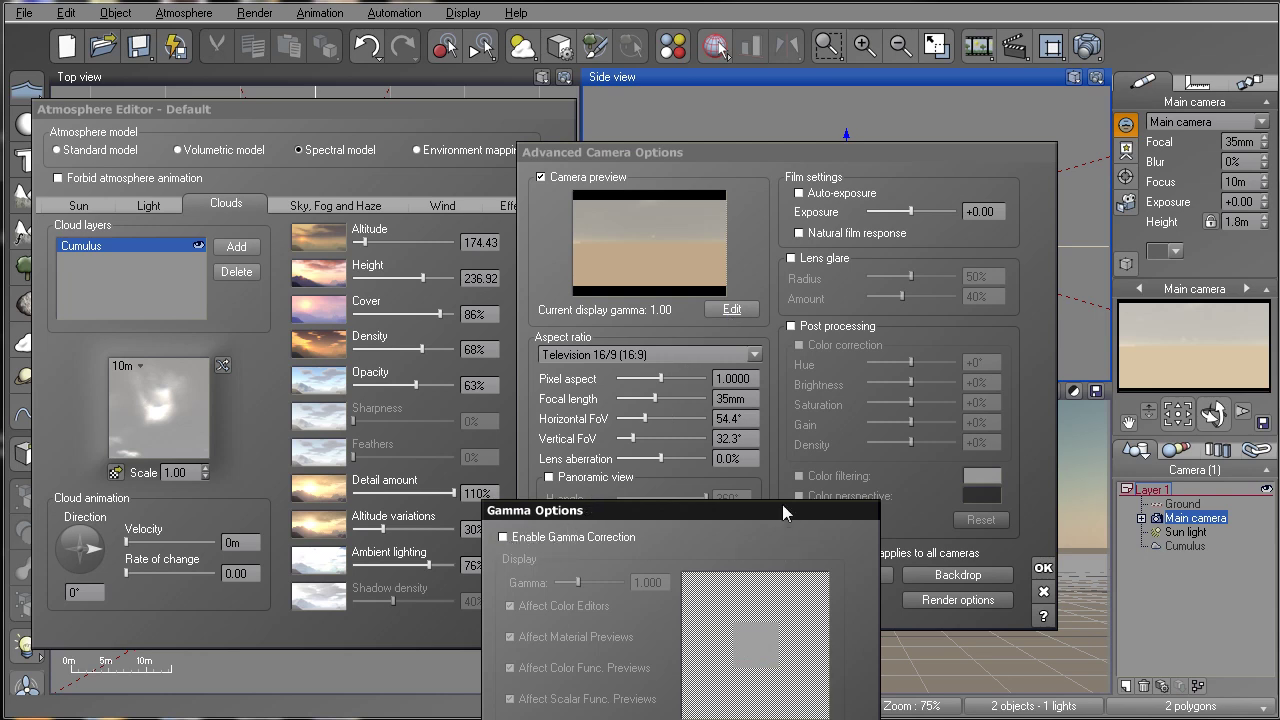
{"action": "left_click_drag", "start_coordinate": [782, 510], "coordinate": [794, 354]}
{"action": "left_click", "coordinate": [878, 650]}
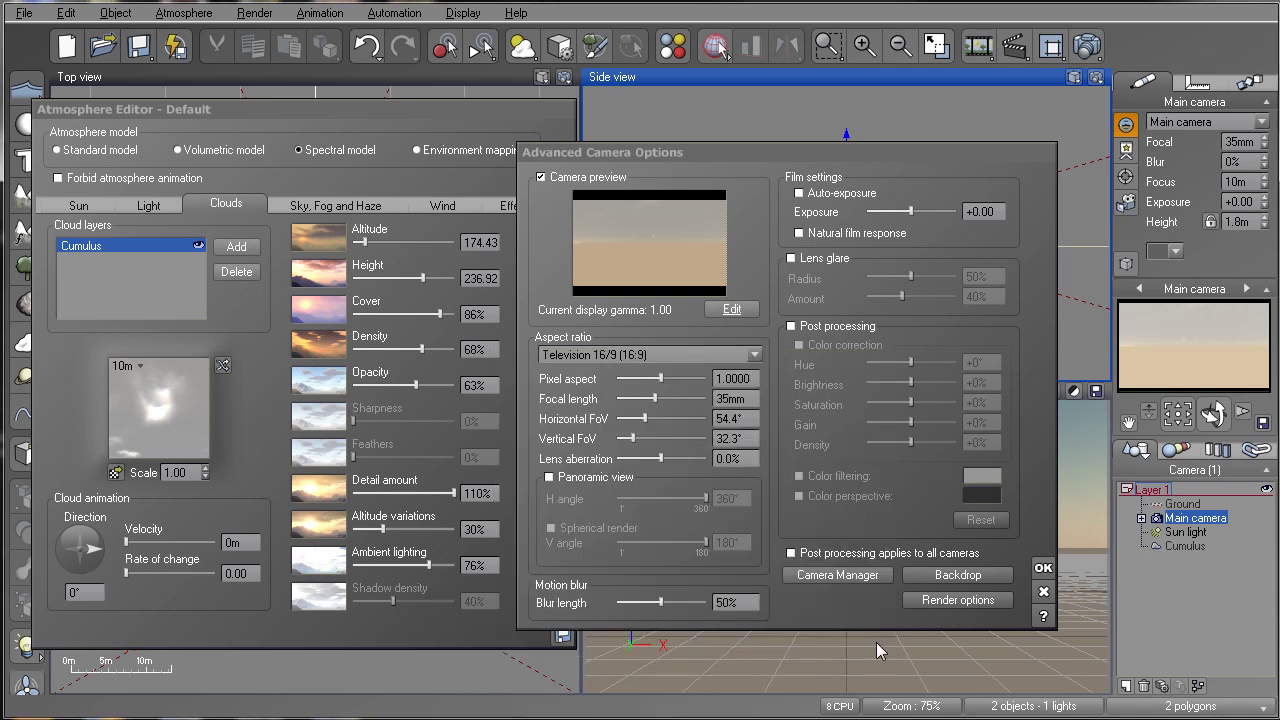
{"action": "left_click", "coordinate": [1043, 568]}
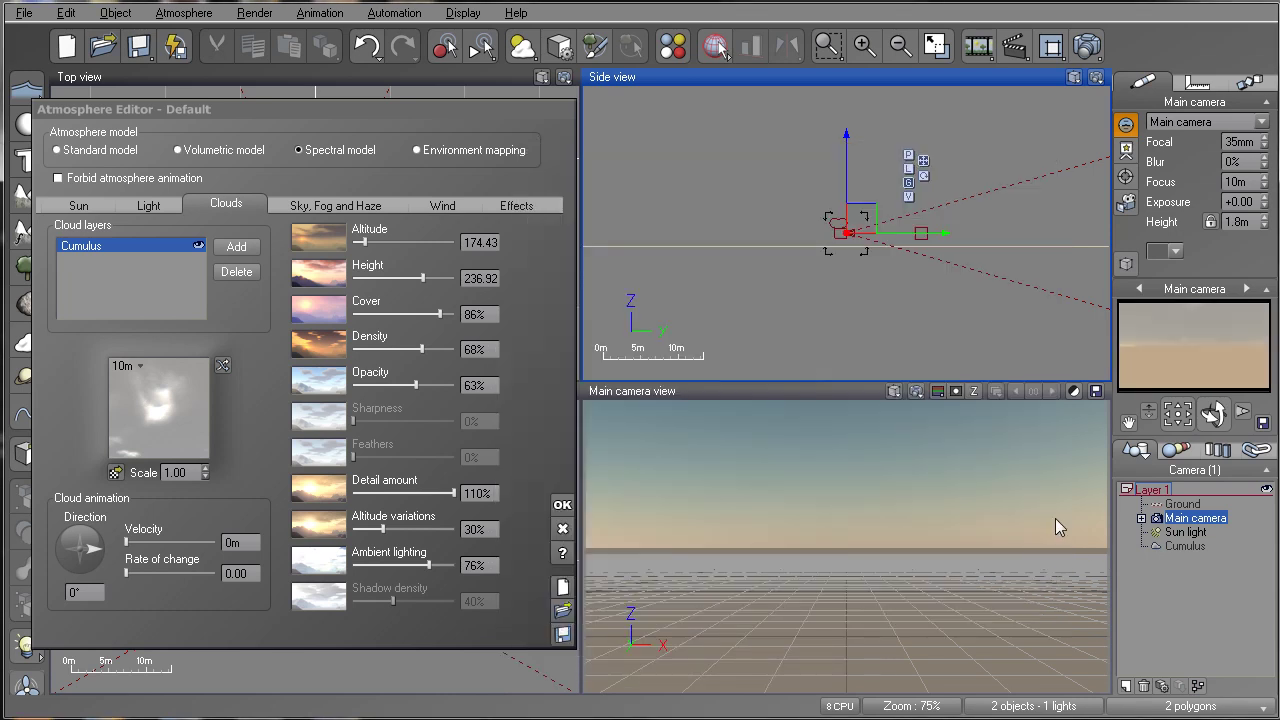
- Raise the main camera above the cloud layer in the Side view, to a height of about 456.35
{"action": "scroll", "coordinate": [832, 300], "scroll_direction": "down", "scroll_amount": 10}
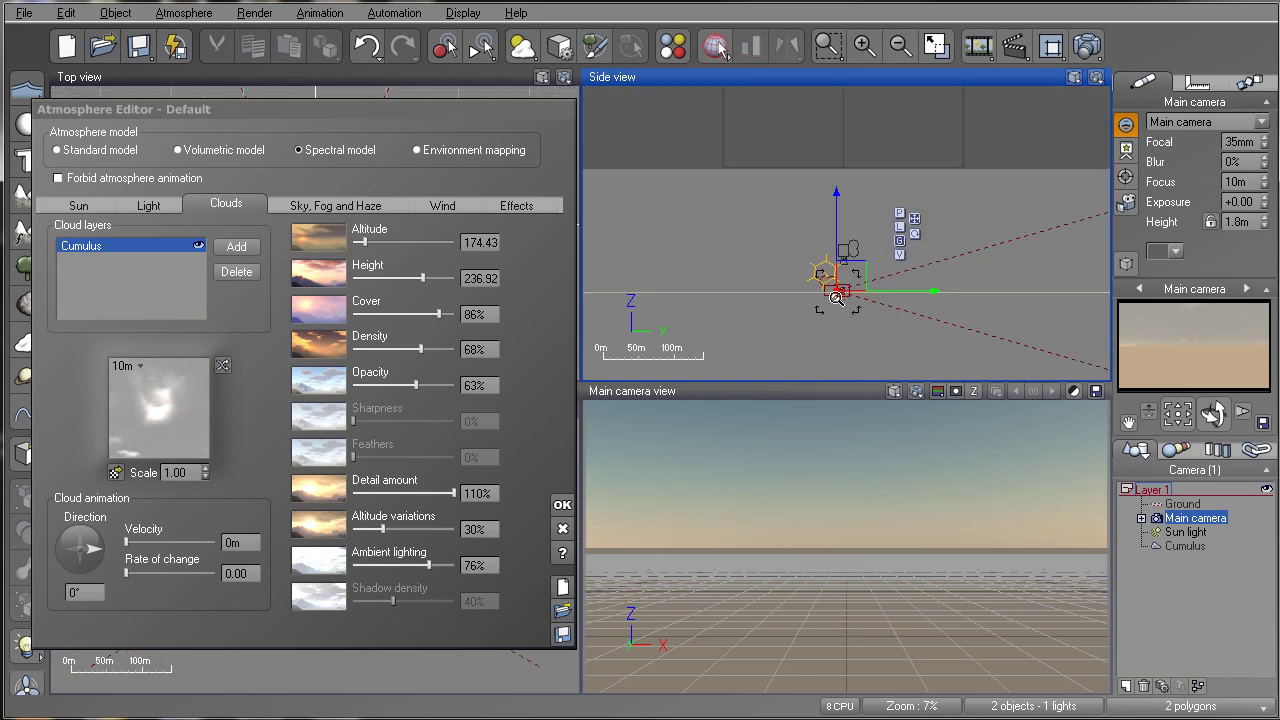
{"action": "left_click_drag", "start_coordinate": [836, 297], "coordinate": [836, 232]}
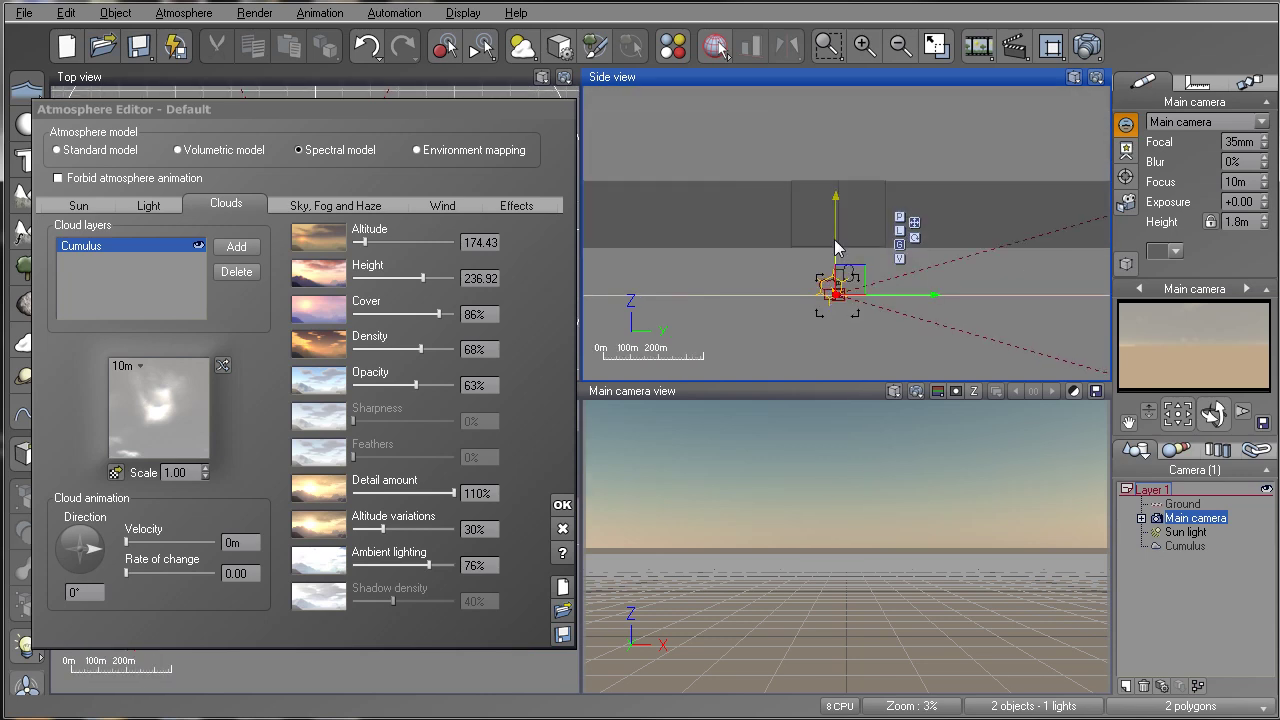
{"action": "left_click_drag", "start_coordinate": [830, 172], "coordinate": [836, 121]}
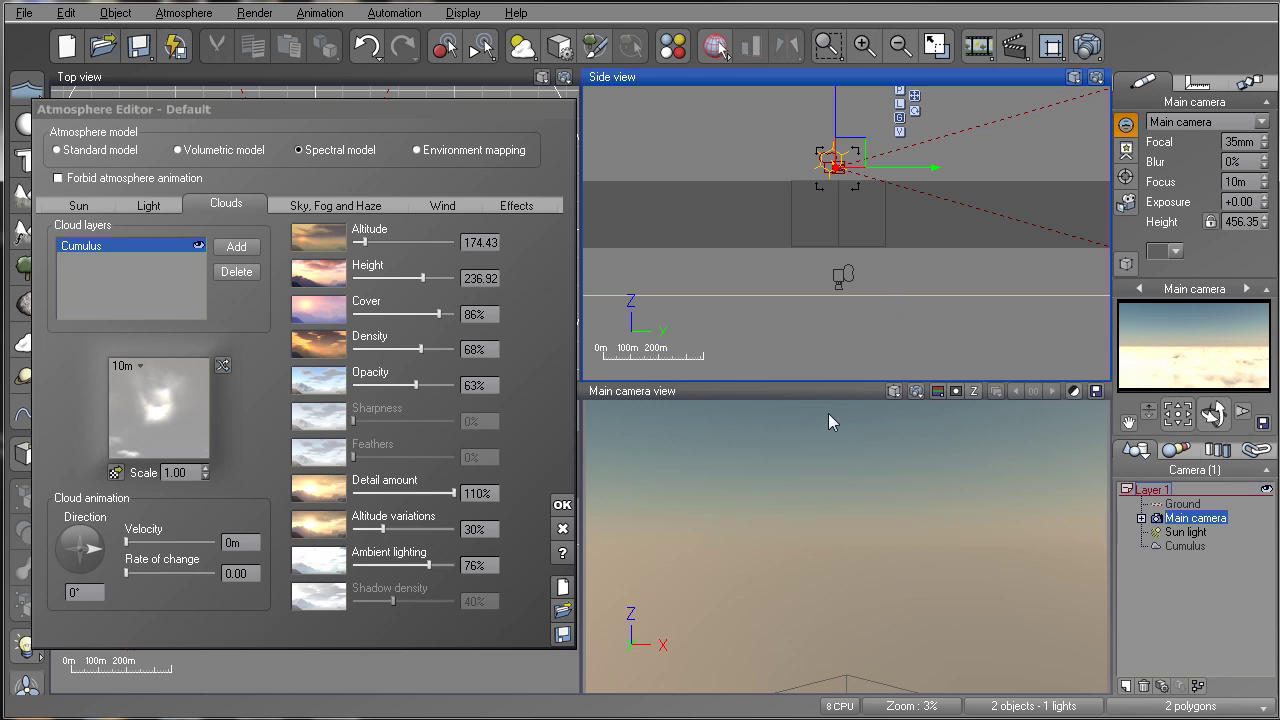
- Reduce the Cumulus layer's cover to 71% and its density to 64%
{"action": "left_click", "coordinate": [432, 315]}
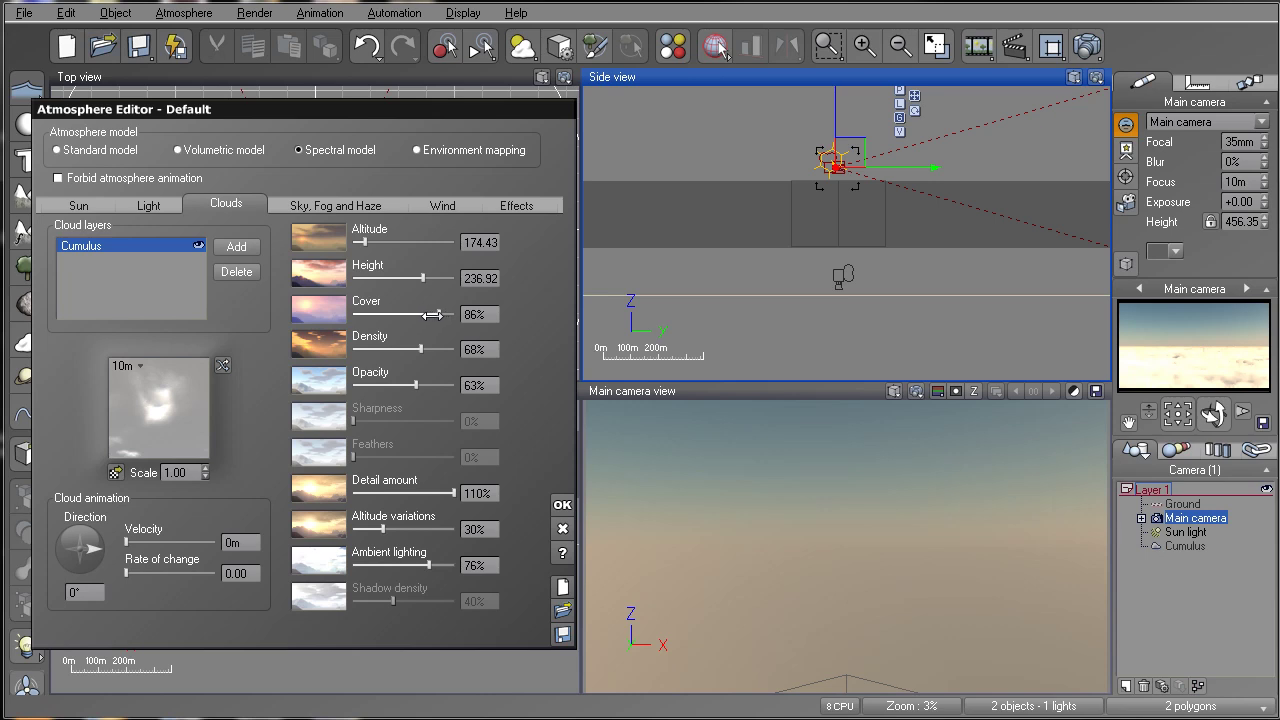
{"action": "left_click_drag", "start_coordinate": [432, 315], "coordinate": [427, 315]}
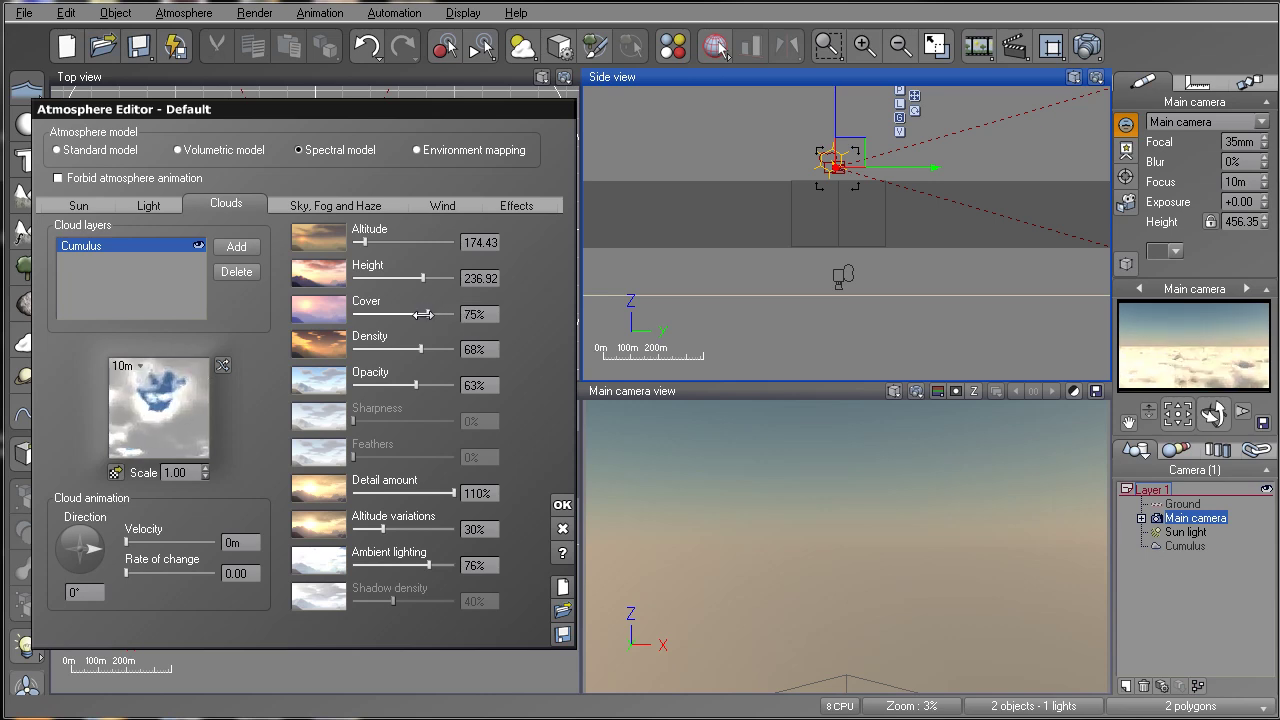
{"action": "left_click_drag", "start_coordinate": [425, 314], "coordinate": [414, 354]}
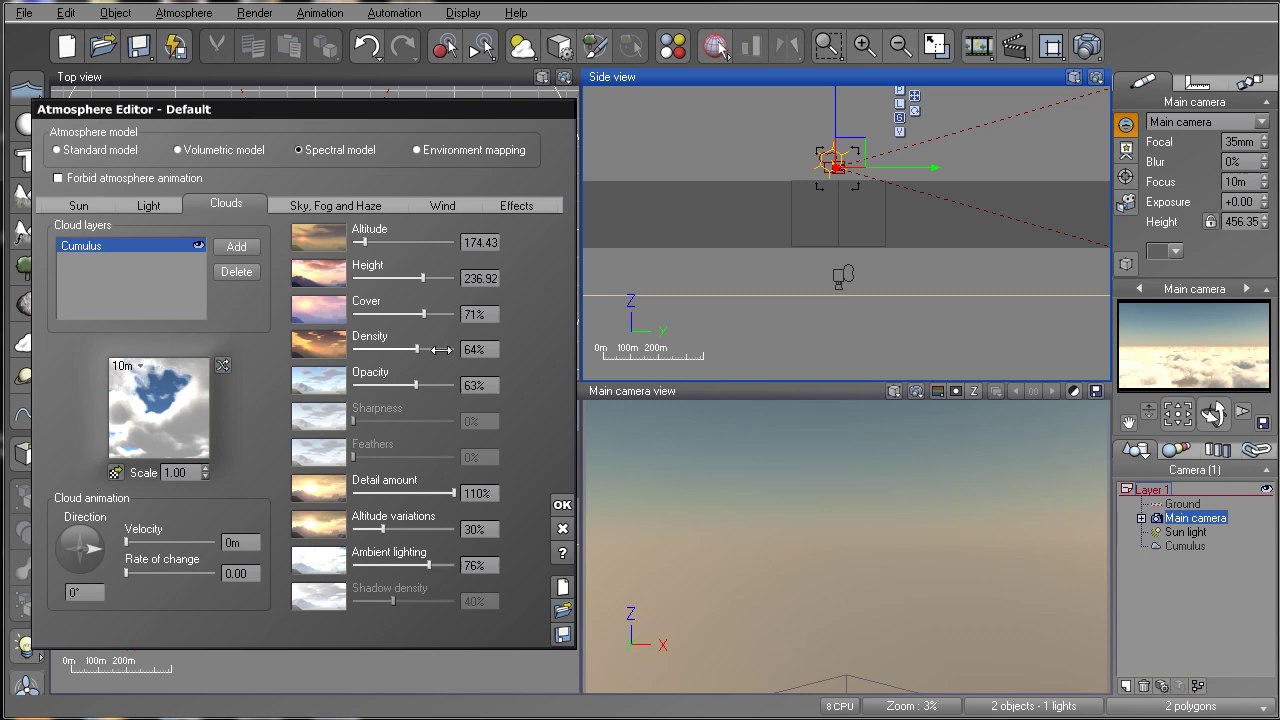
- Set sky ground density to 50%, sky mean altitude to 5.048km, decay amount to 46% and decay mean altitude to 7.423km
{"action": "left_click", "coordinate": [327, 205]}
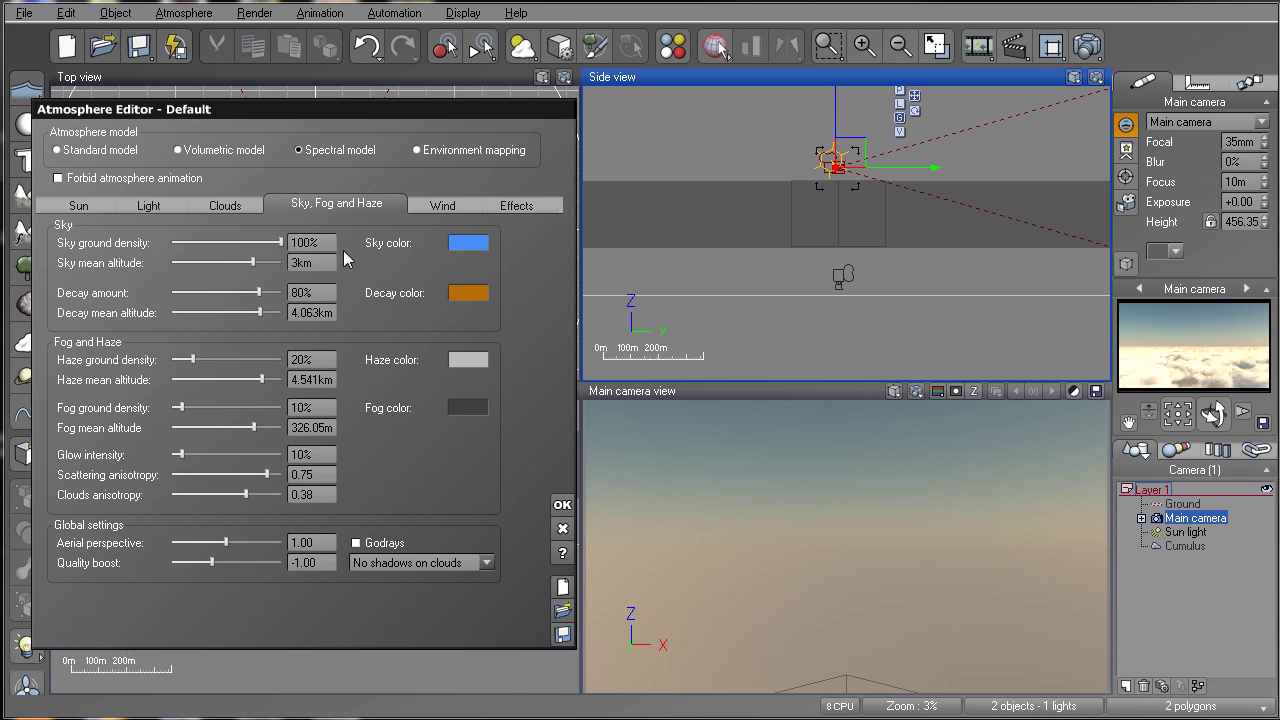
{"action": "left_click_drag", "start_coordinate": [281, 243], "coordinate": [263, 263]}
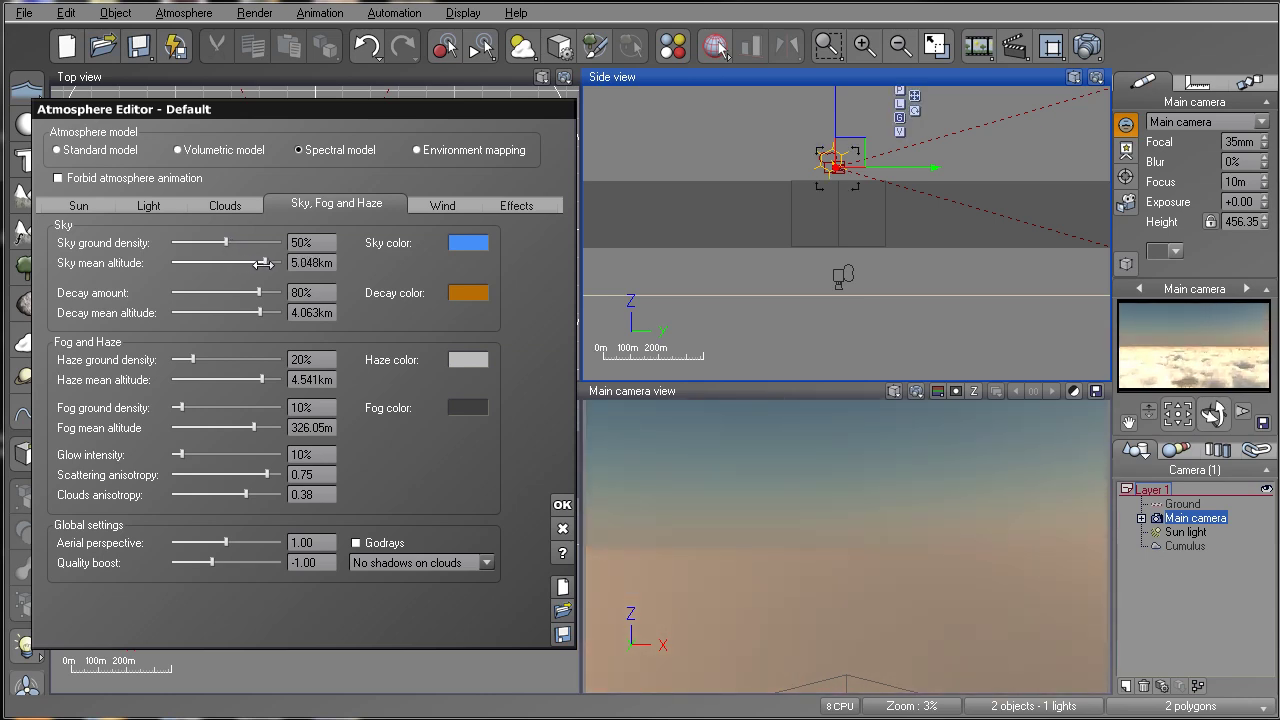
{"action": "left_click_drag", "start_coordinate": [261, 297], "coordinate": [222, 297]}
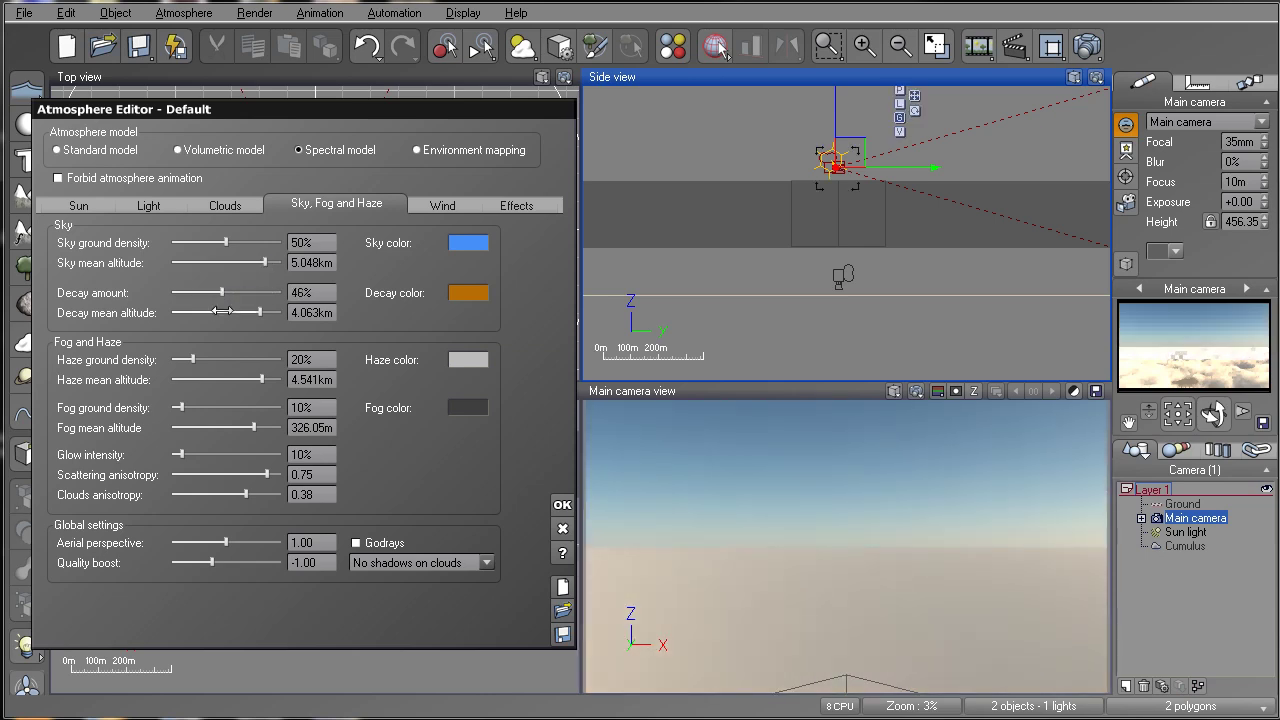
{"action": "left_click_drag", "start_coordinate": [260, 314], "coordinate": [275, 313]}
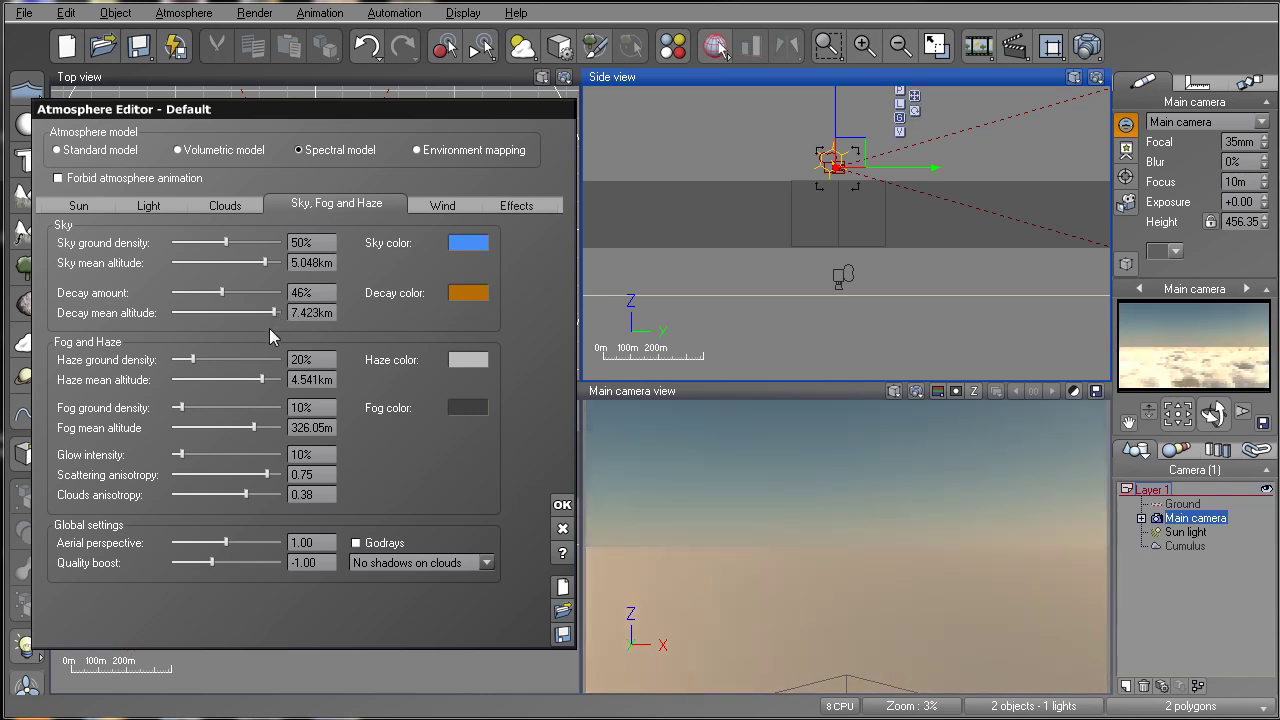
- Set haze ground density to 30%, fog ground density to 300% and fog mean altitude to 192.37m
{"action": "left_click_drag", "start_coordinate": [190, 360], "coordinate": [203, 361]}
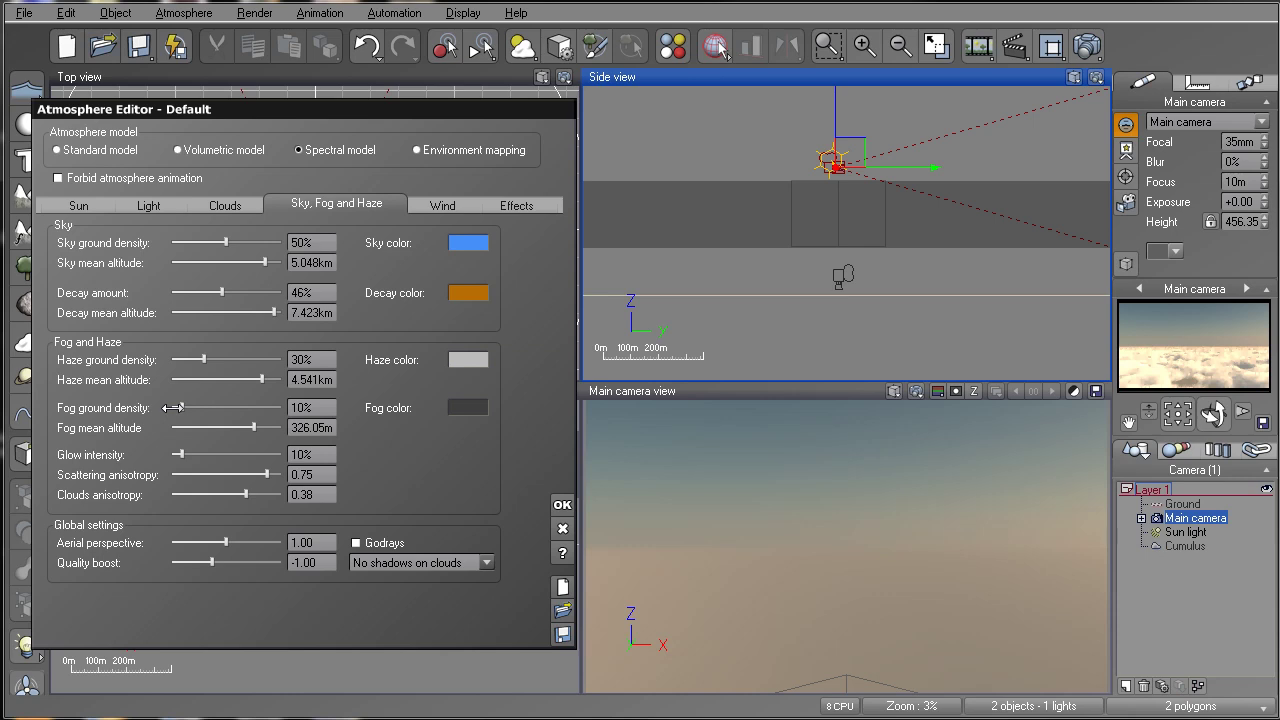
{"action": "left_click", "coordinate": [320, 408]}
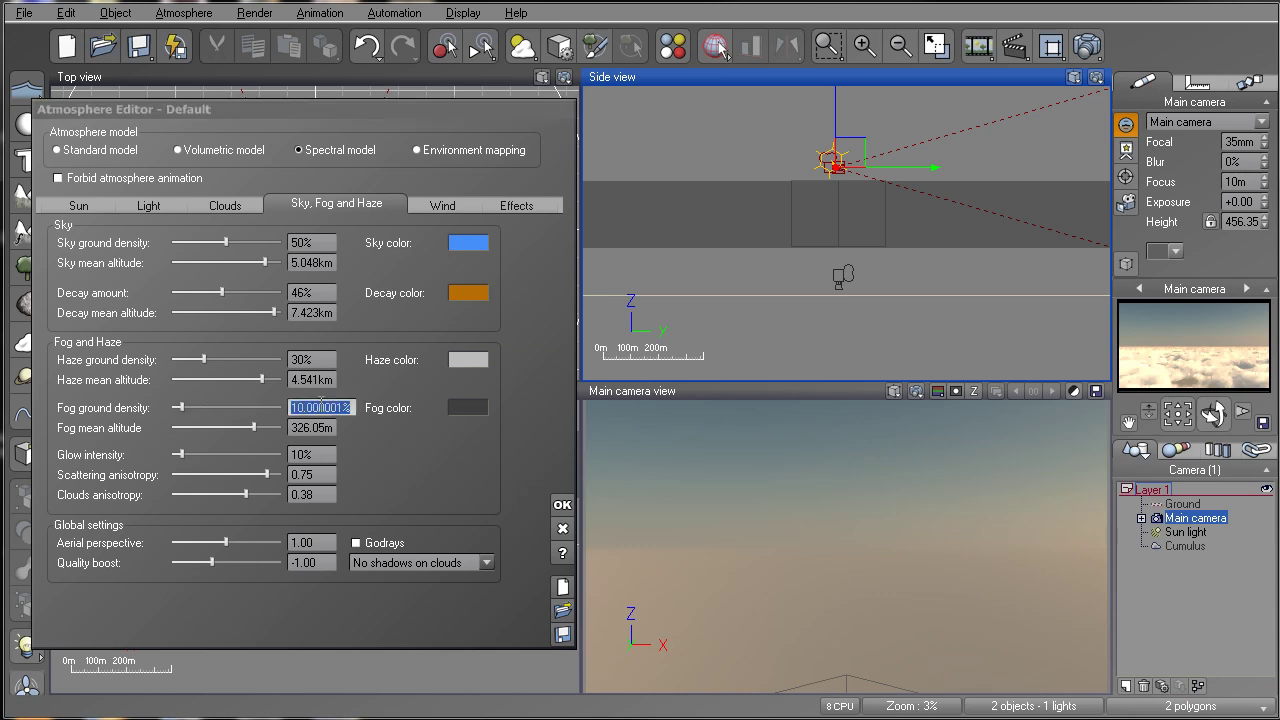
{"action": "type", "text": "300"}
{"action": "key", "text": "Return"}
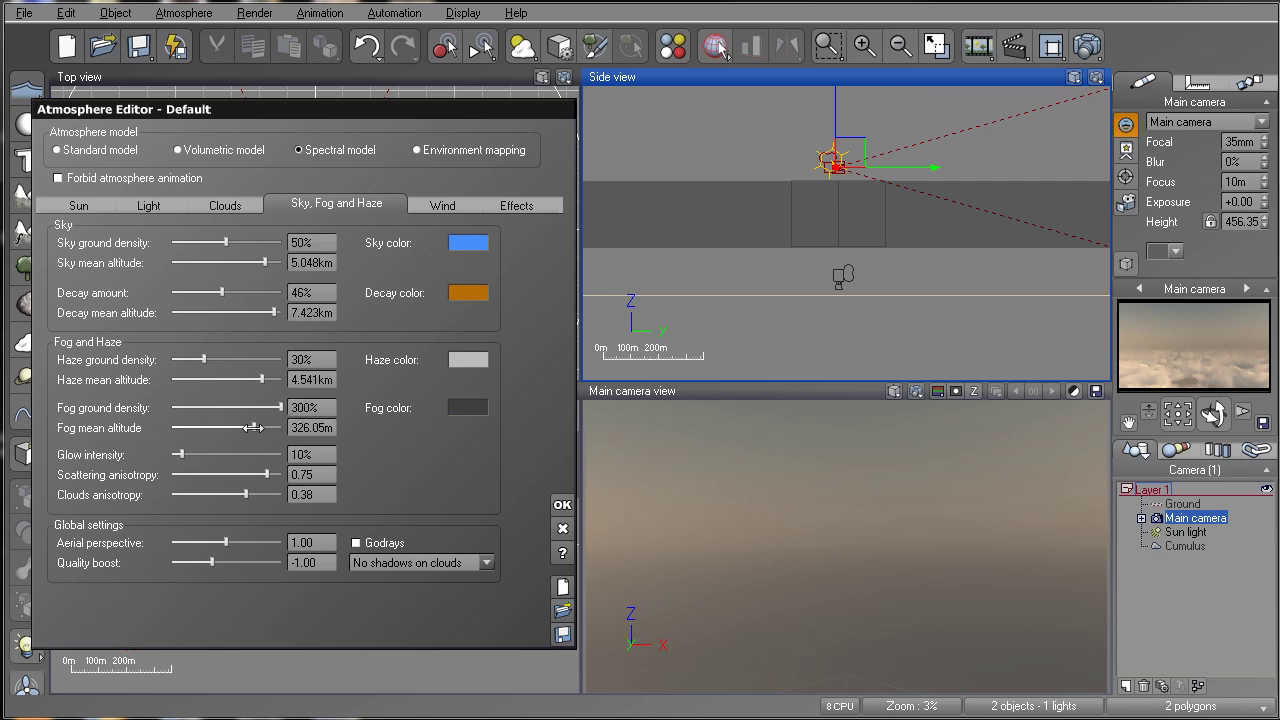
{"action": "left_click_drag", "start_coordinate": [251, 428], "coordinate": [241, 428]}
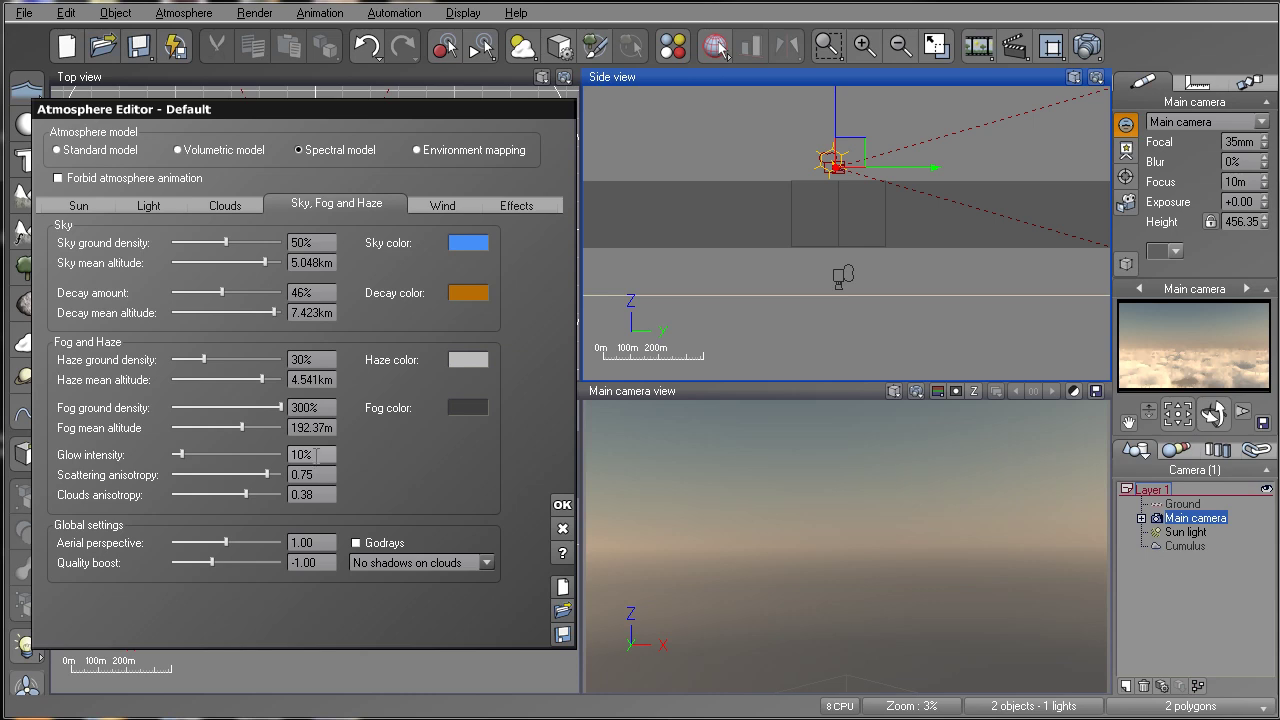
- Set glow intensity to 1%, scattering anisotropy to 0.60, clouds anisotropy to 0.30 and aerial perspective to 3.13
{"action": "left_click", "coordinate": [316, 454]}
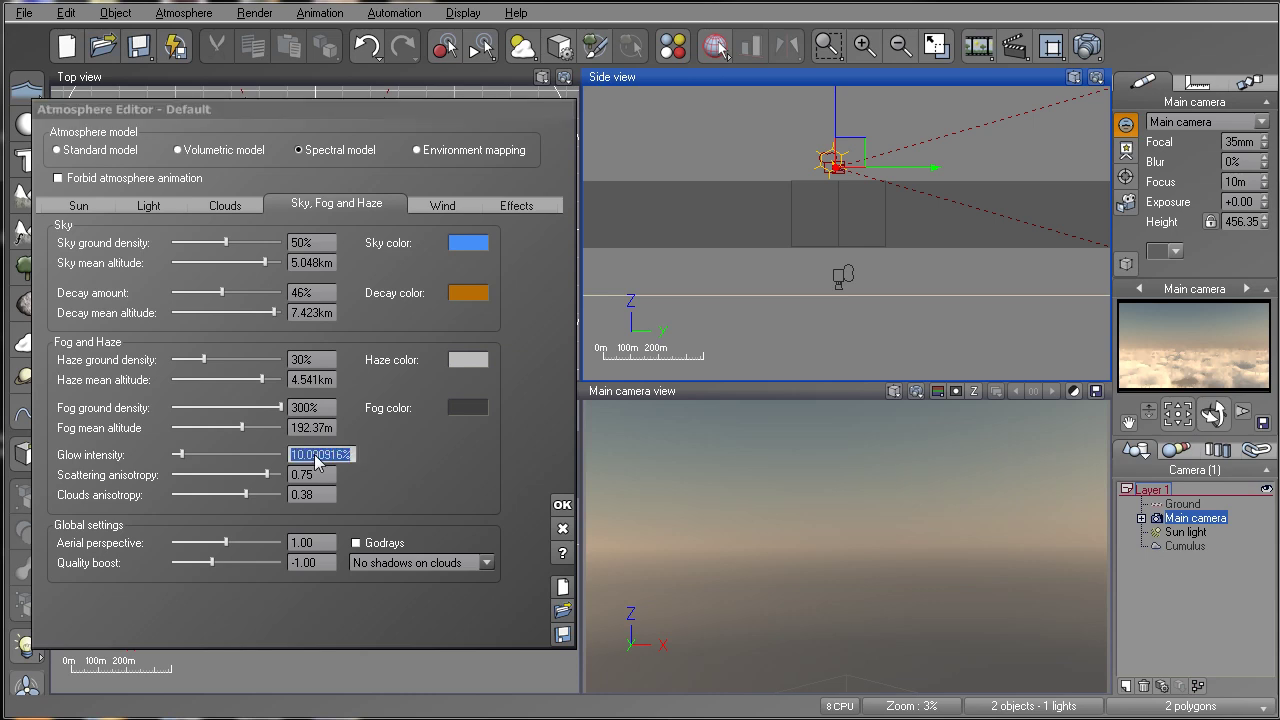
{"action": "type", "text": "1"}
{"action": "key", "text": "Return"}
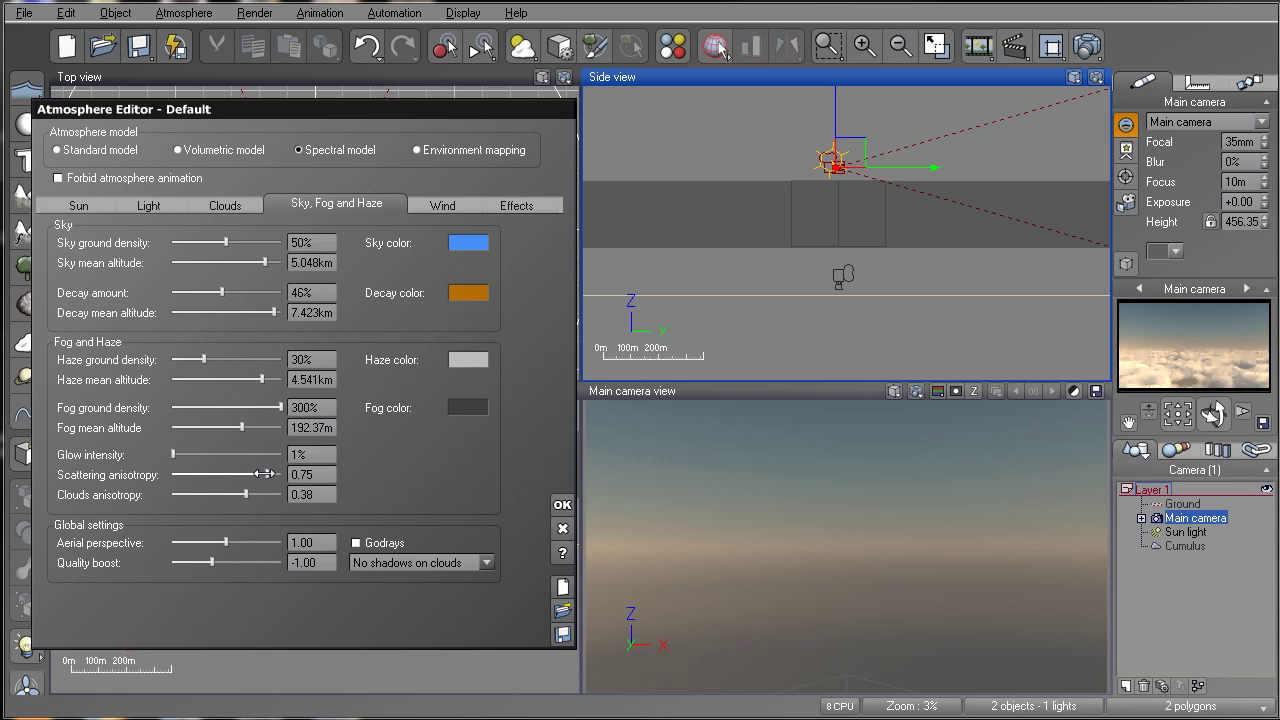
{"action": "left_click_drag", "start_coordinate": [265, 474], "coordinate": [256, 474]}
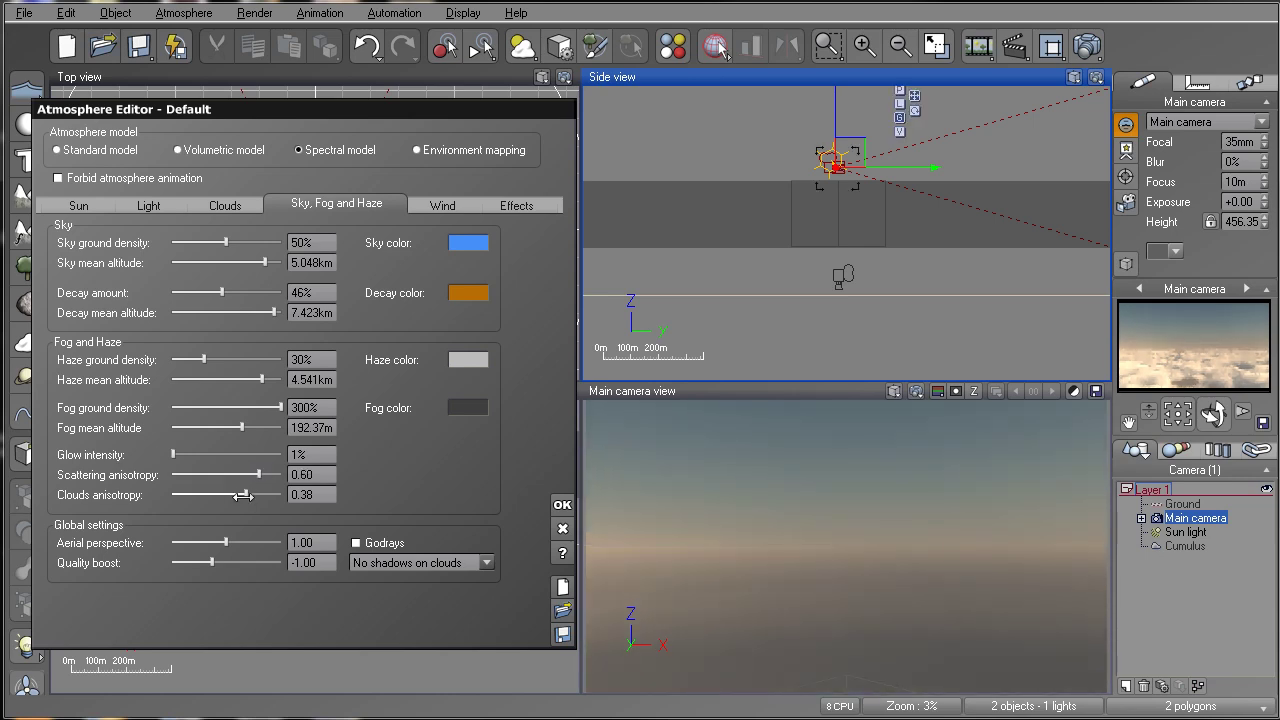
{"action": "left_click_drag", "start_coordinate": [242, 495], "coordinate": [238, 496]}
{"action": "mouse_move", "coordinate": [226, 542]}
{"action": "left_mouse_down"}
{"action": "mouse_move", "coordinate": [262, 541]}
{"action": "mouse_move", "coordinate": [251, 541]}
{"action": "left_mouse_up"}
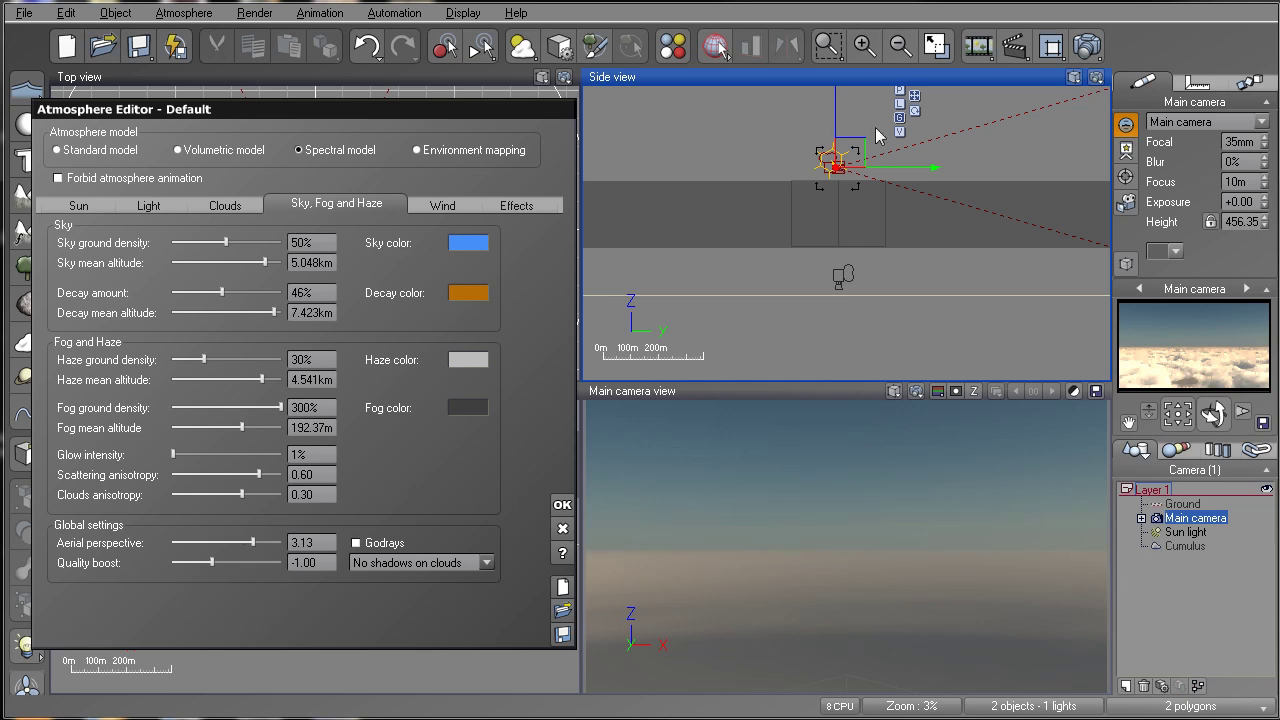
- Tilt the main camera slightly downward, move it back and up to a height of about 531.51, and accept the atmosphere changes
{"action": "left_click", "coordinate": [914, 110]}
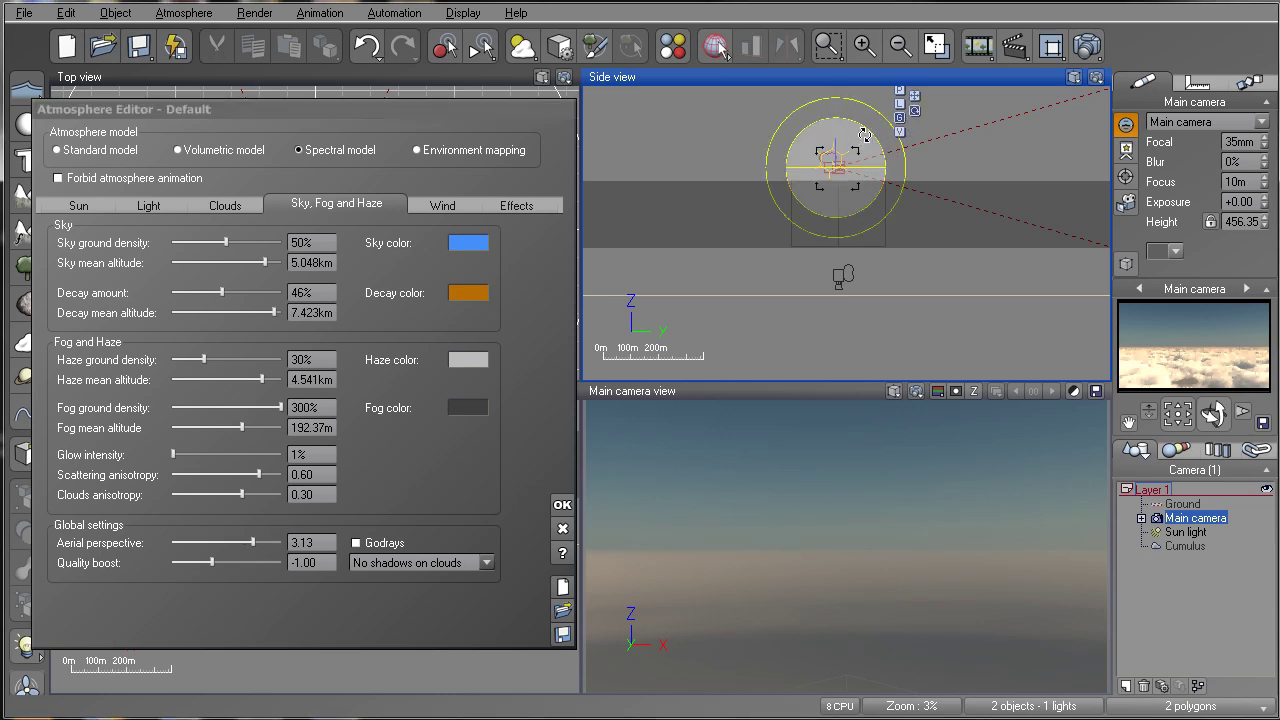
{"action": "left_click_drag", "start_coordinate": [875, 143], "coordinate": [882, 141]}
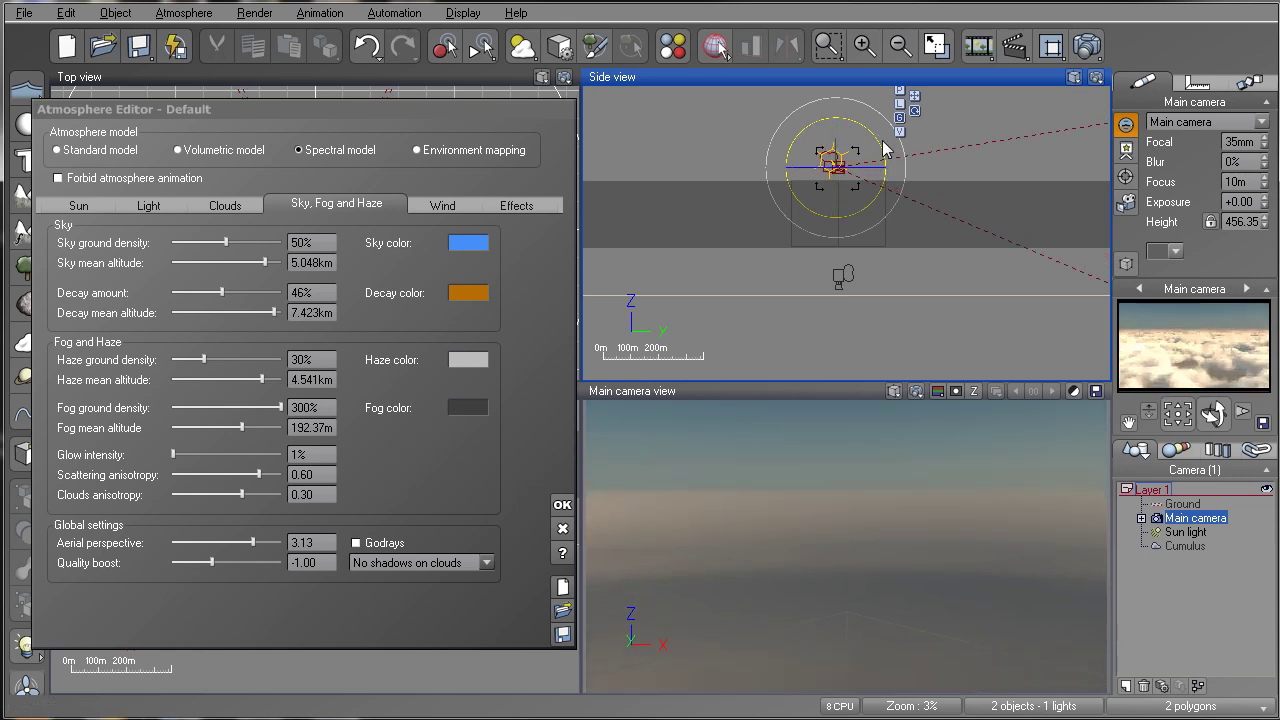
{"action": "left_click", "coordinate": [914, 97]}
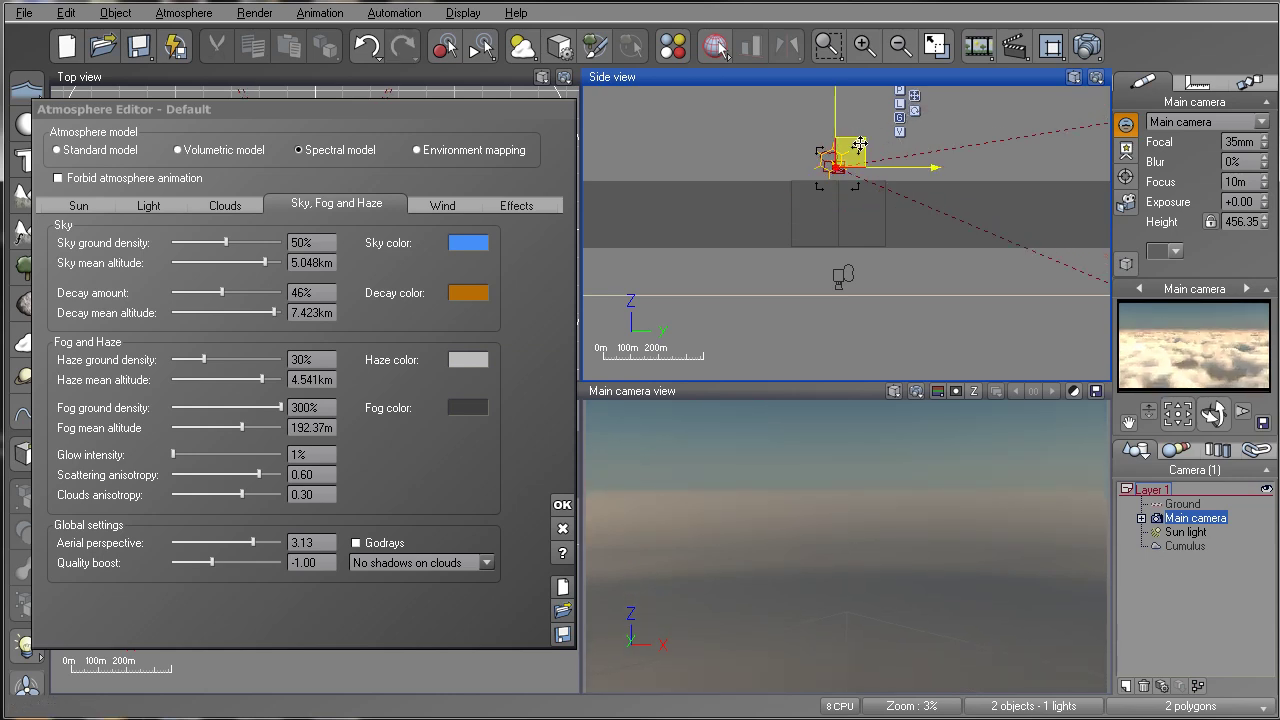
{"action": "left_click_drag", "start_coordinate": [860, 144], "coordinate": [803, 111]}
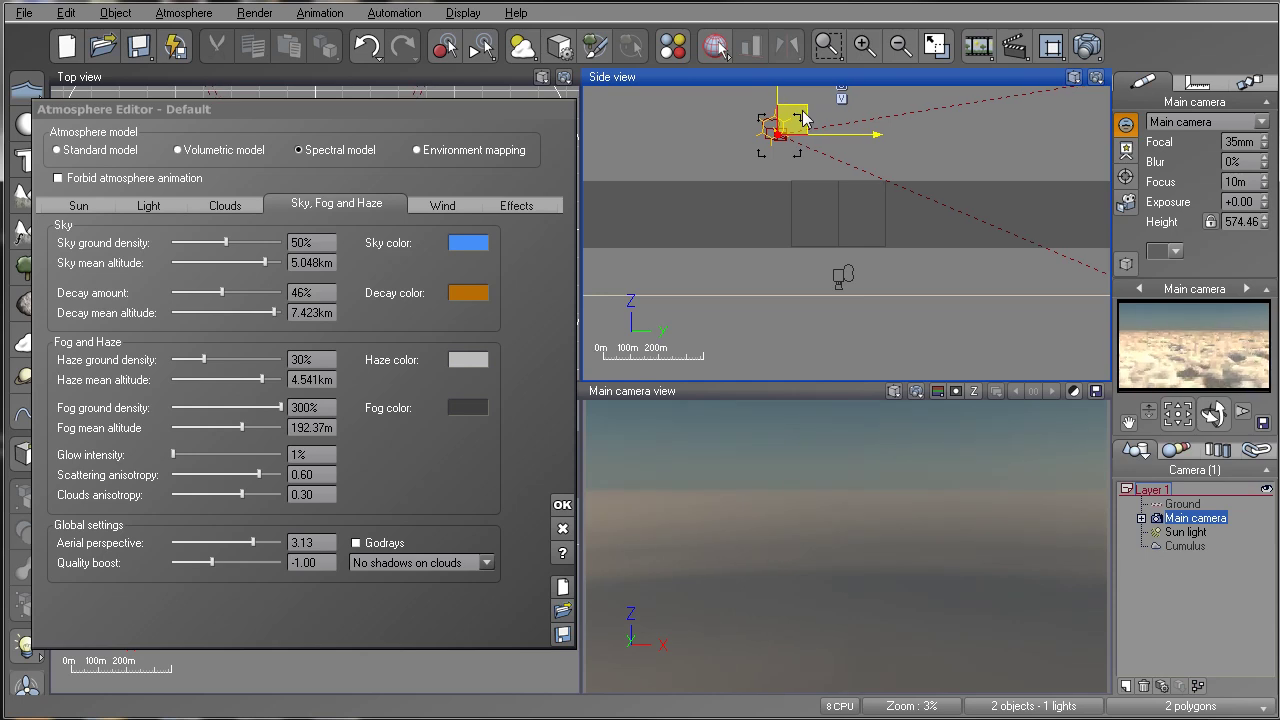
{"action": "key", "text": "ctrl+z"}
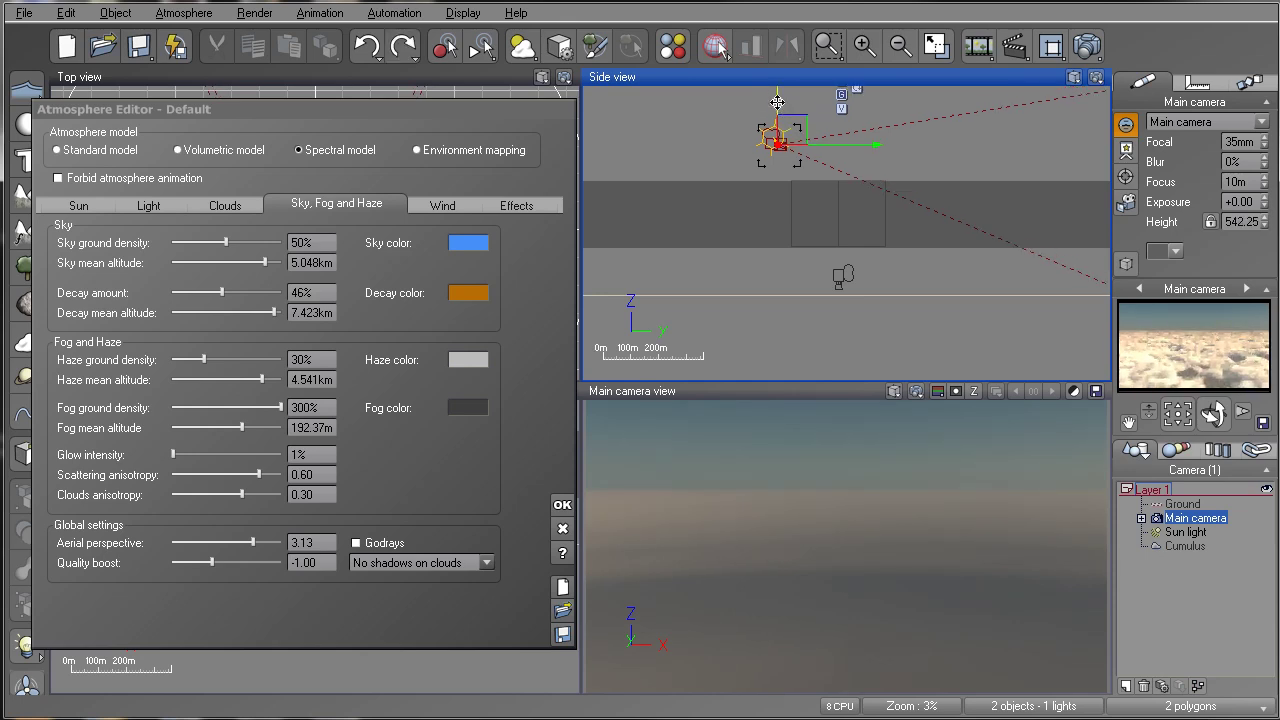
{"action": "left_click", "coordinate": [562, 505]}
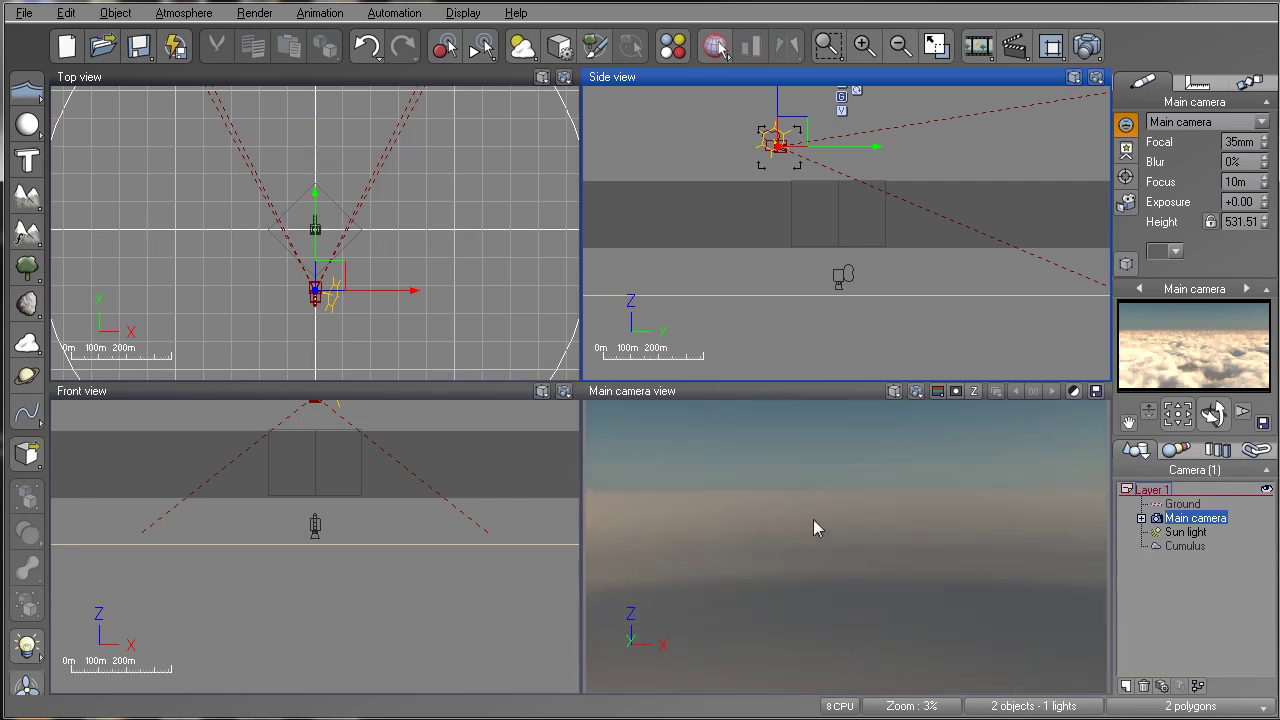
- Set the render options to Broadcast quality at 640x360 and accept them
{"action": "left_click", "coordinate": [254, 13]}
{"action": "left_click", "coordinate": [292, 142]}
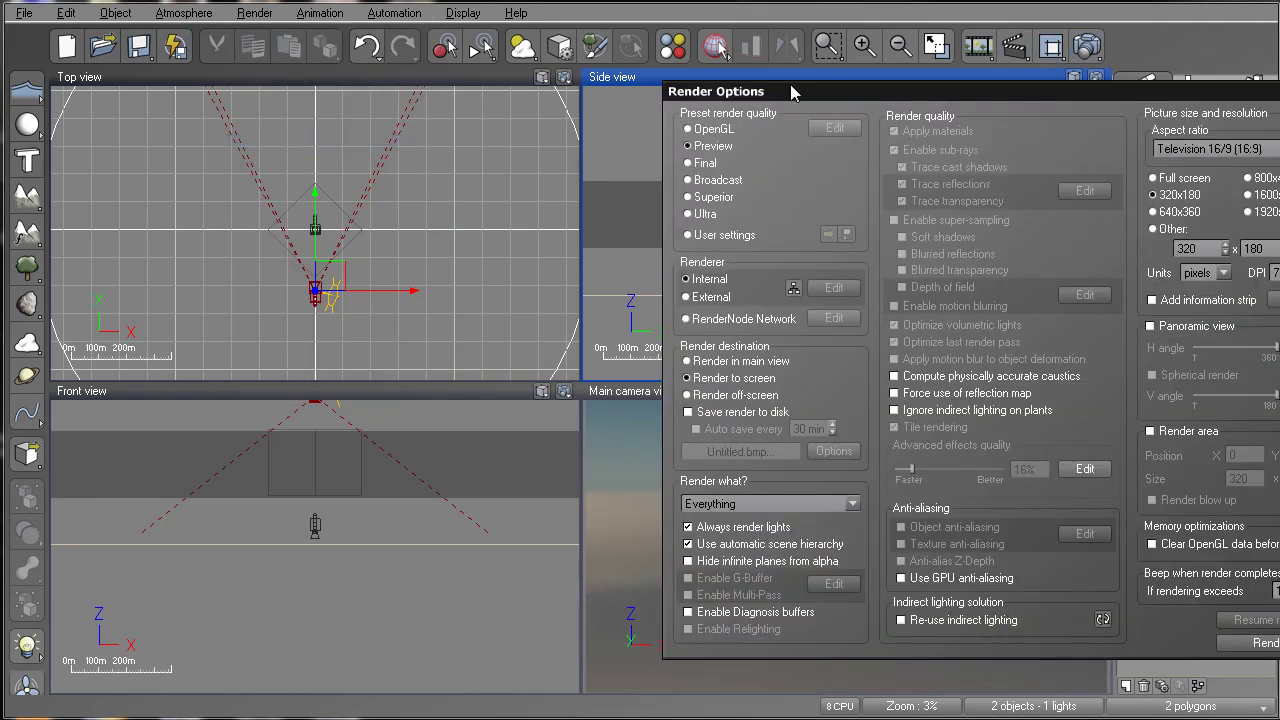
{"action": "left_click_drag", "start_coordinate": [792, 93], "coordinate": [246, 88]}
{"action": "left_click", "coordinate": [157, 177]}
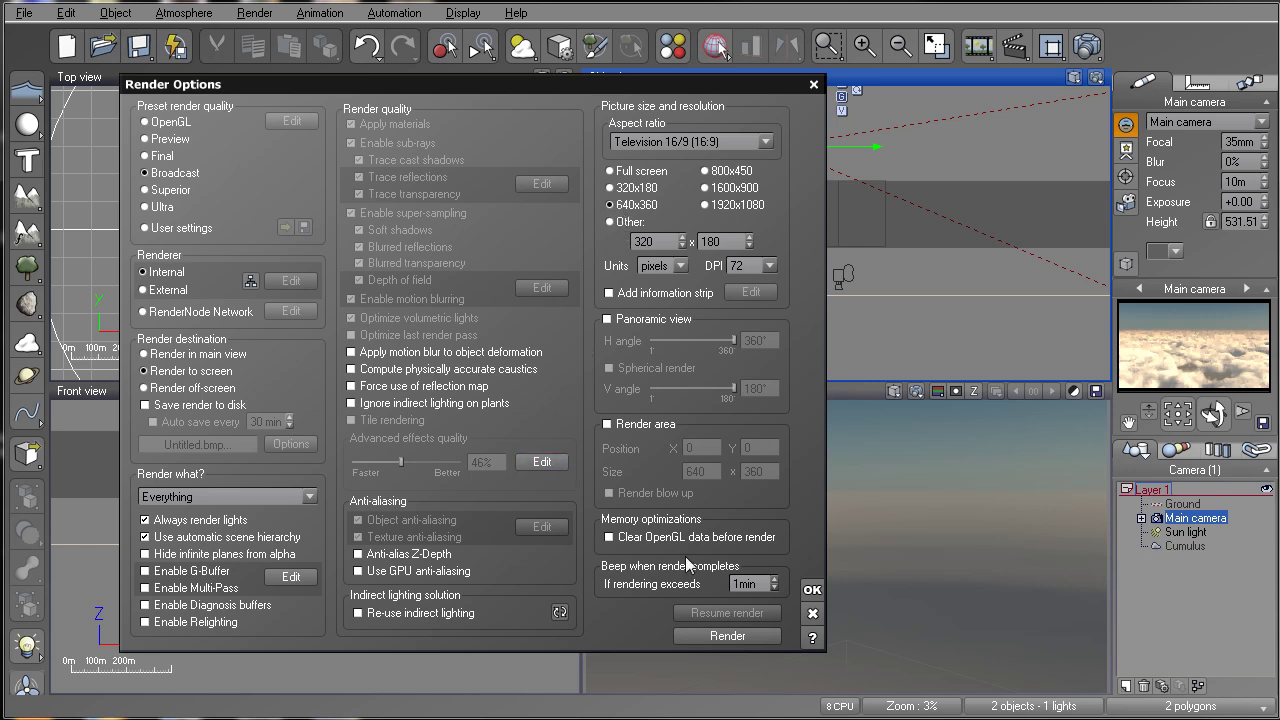
{"action": "left_click", "coordinate": [812, 590]}
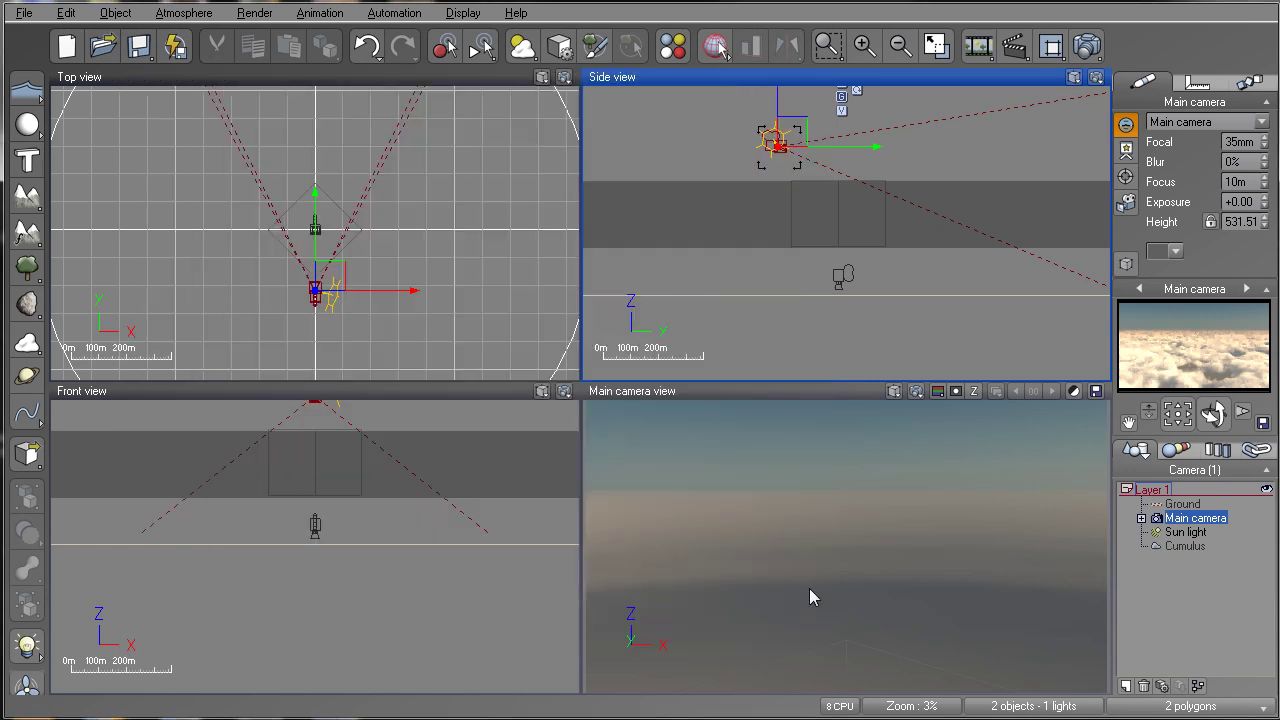
- Render the cloud scene from the main camera, review the finished image and close the render display
{"action": "left_click", "coordinate": [1087, 46]}
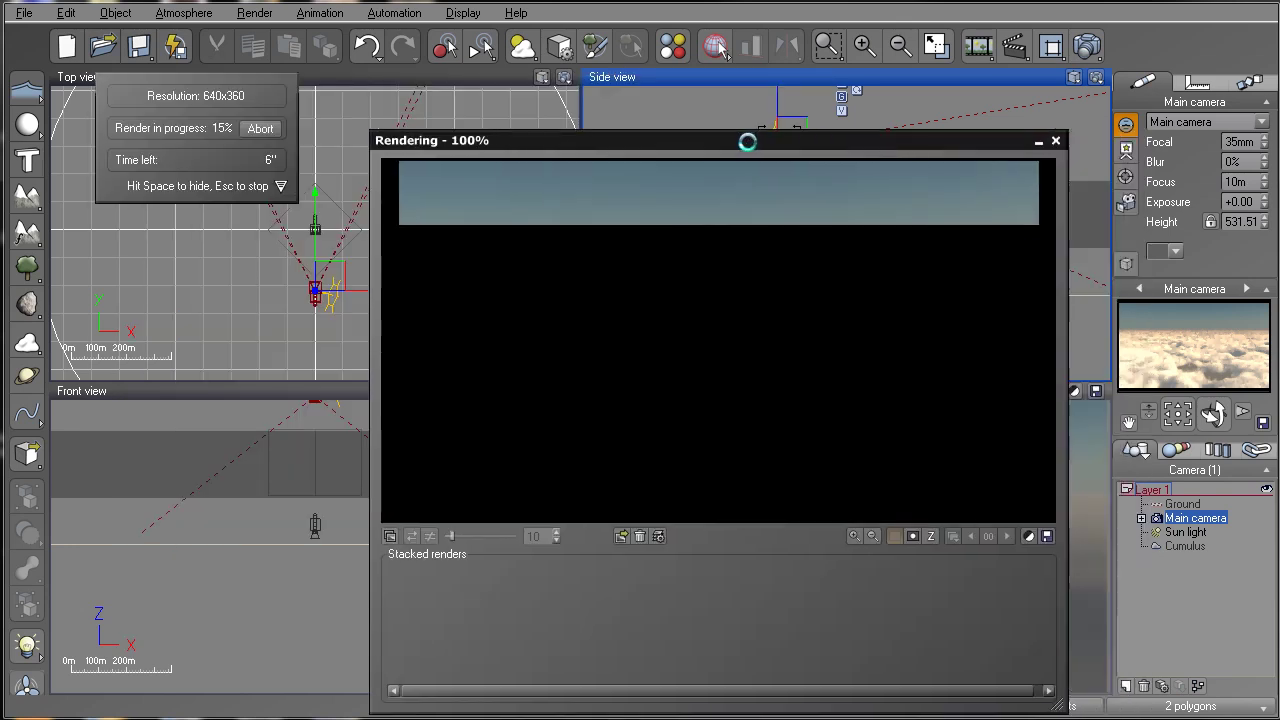
{"action": "left_click_drag", "start_coordinate": [747, 142], "coordinate": [636, 68]}
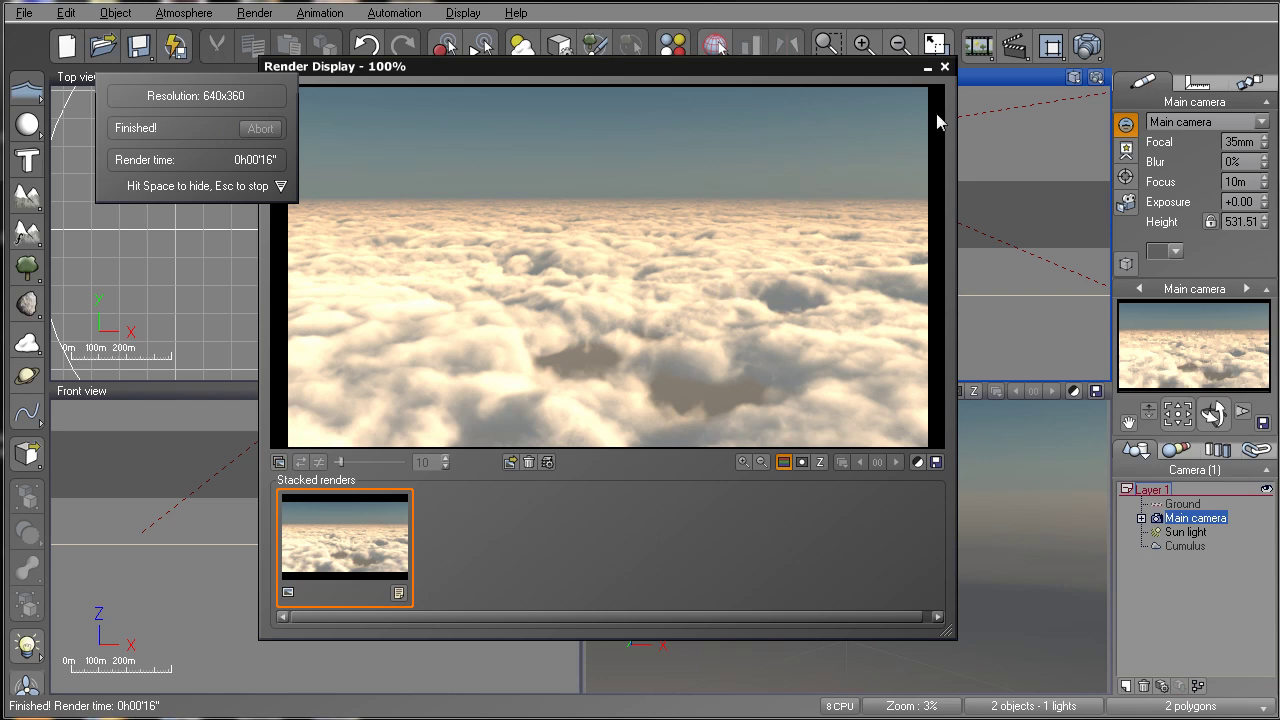
{"action": "left_click", "coordinate": [944, 69]}
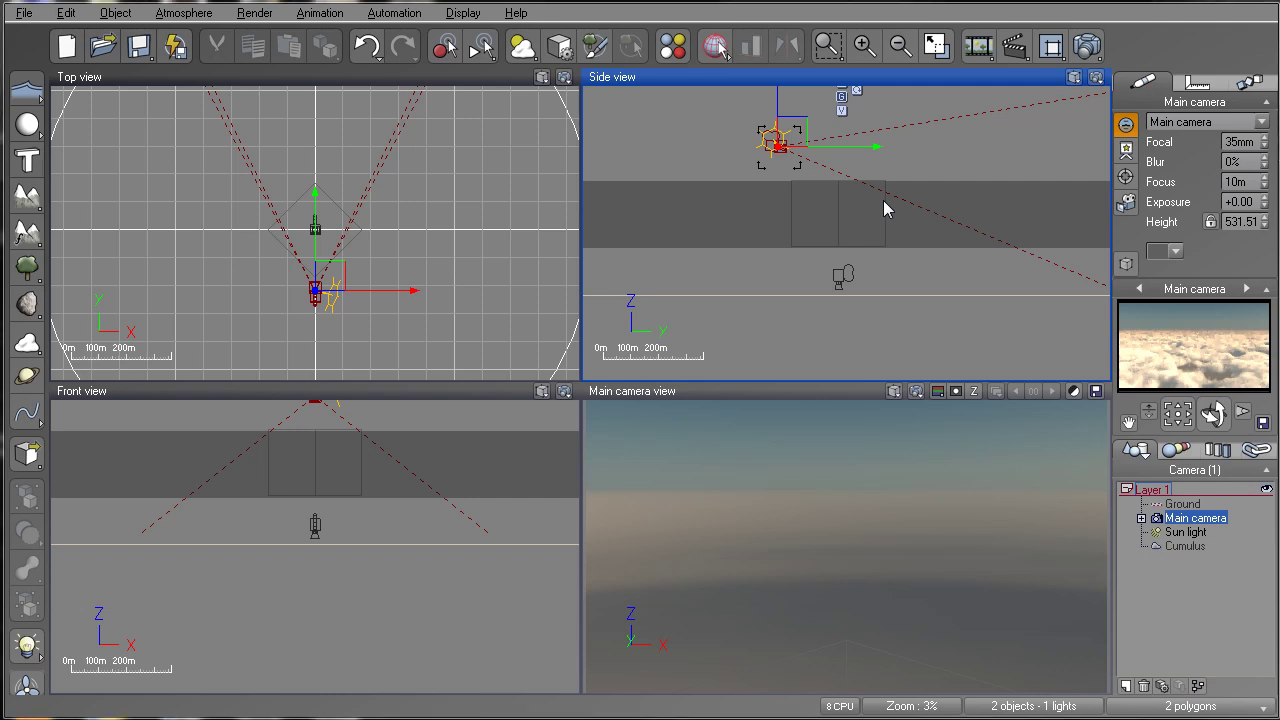
- Set the Cumulus cloud layer's scale to 0.50 in the atmosphere settings and accept the change
{"action": "key", "text": "F4"}
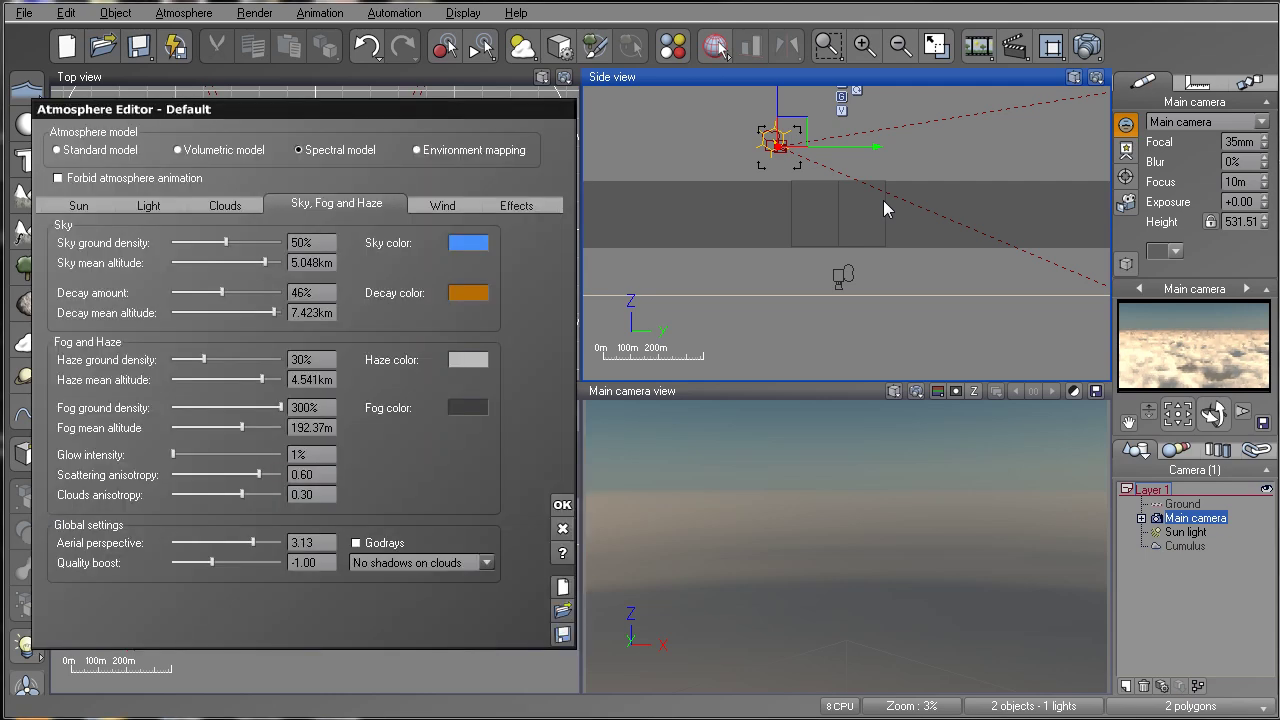
{"action": "left_click", "coordinate": [226, 205]}
{"action": "left_click", "coordinate": [190, 474]}
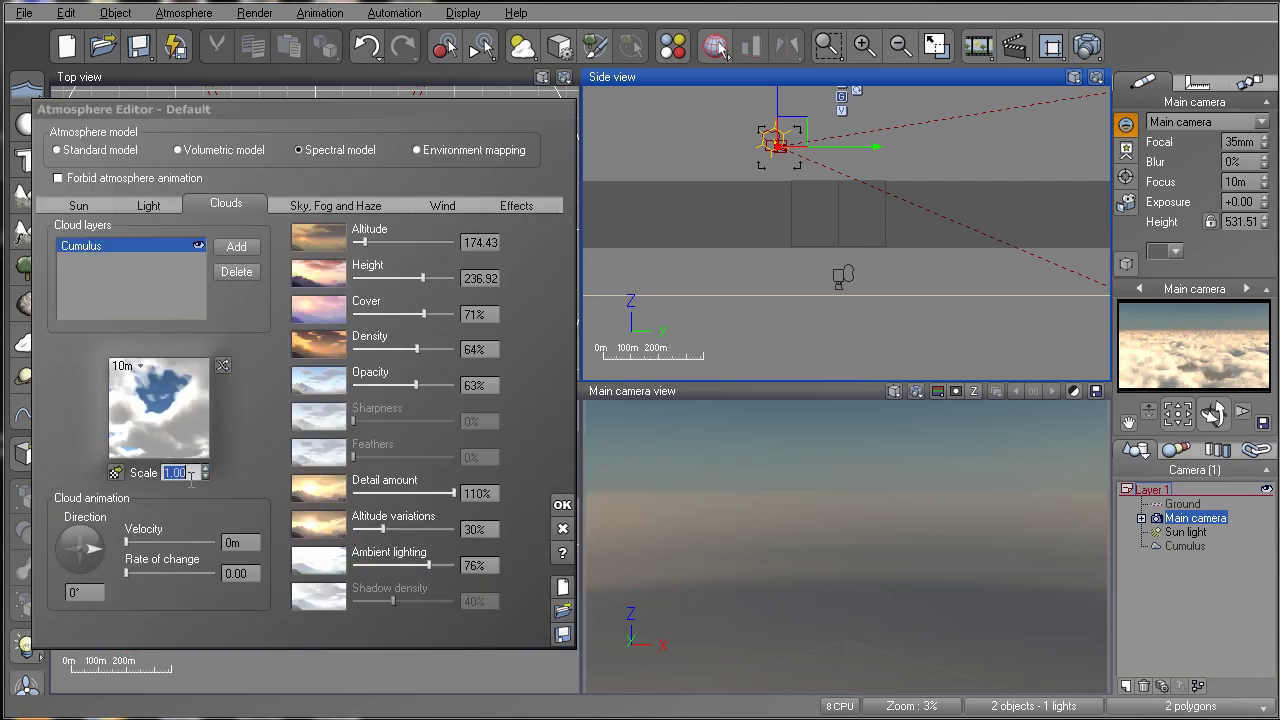
{"action": "type", "text": "0.5"}
{"action": "key", "text": "Return"}
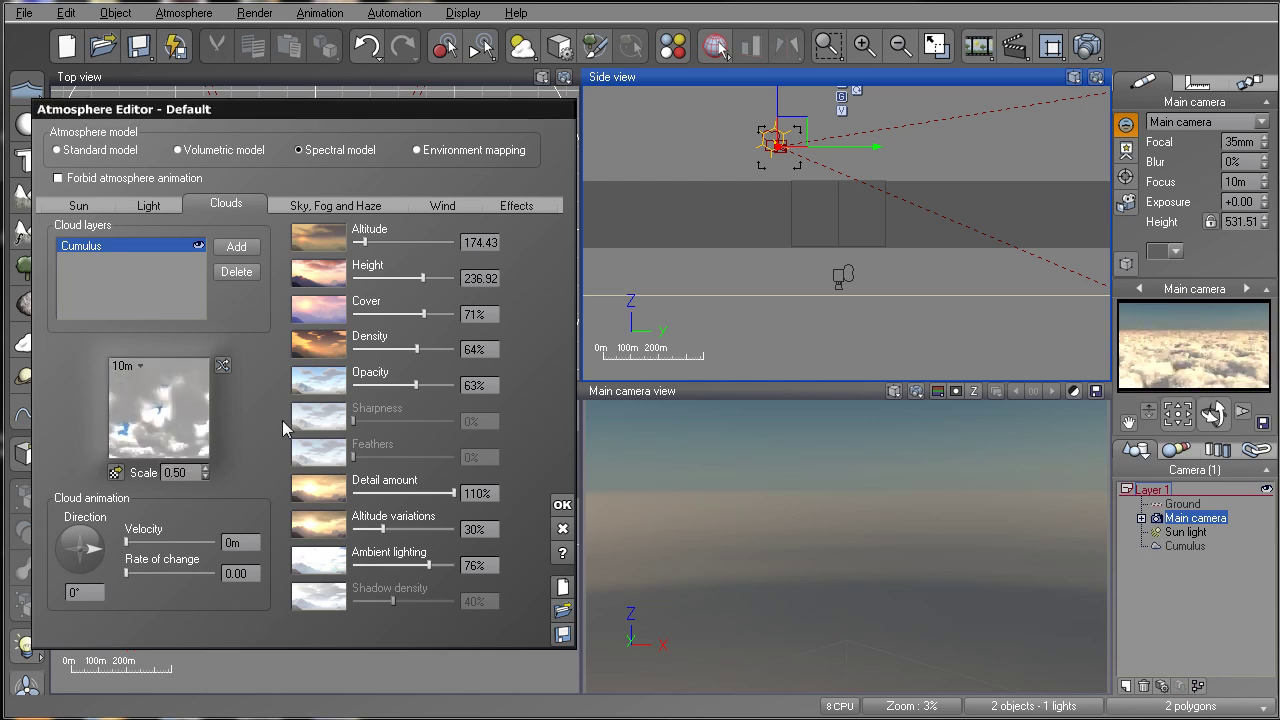
{"action": "left_click", "coordinate": [562, 506]}
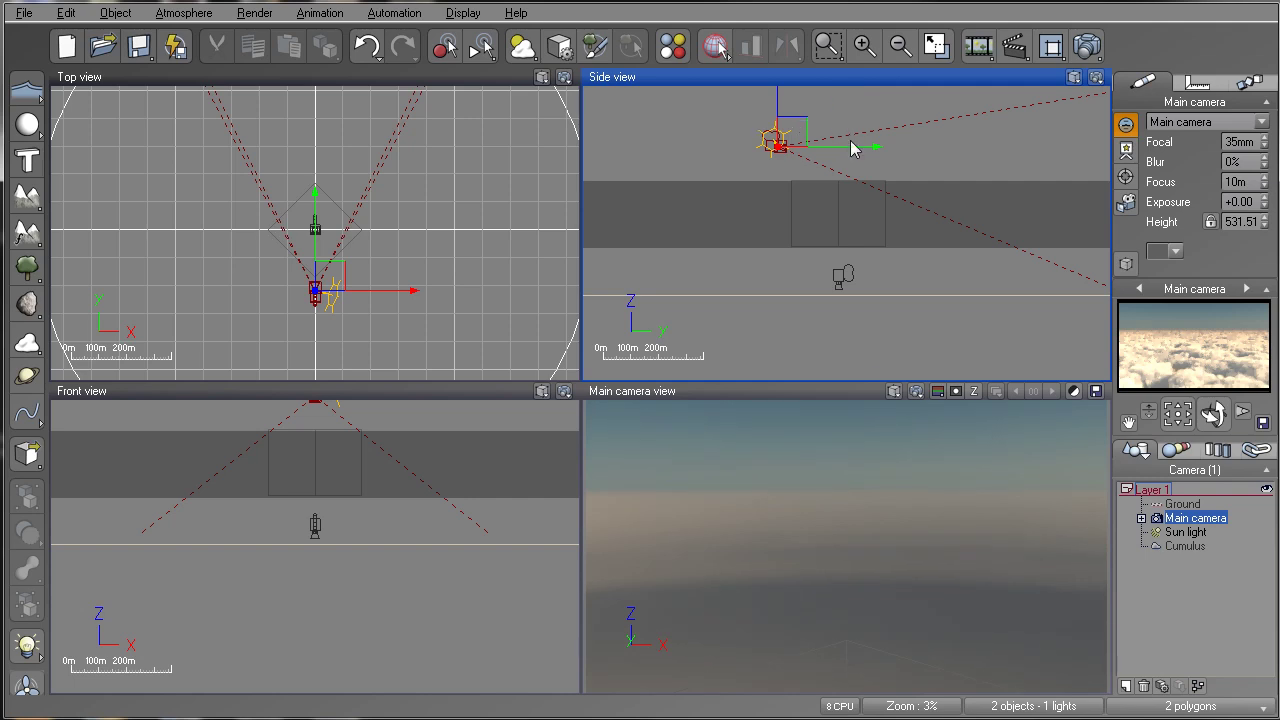
- Tilt the main camera further down, move it back and up to a height of 577.32, and render the cloud scene
{"action": "left_click", "coordinate": [855, 92]}
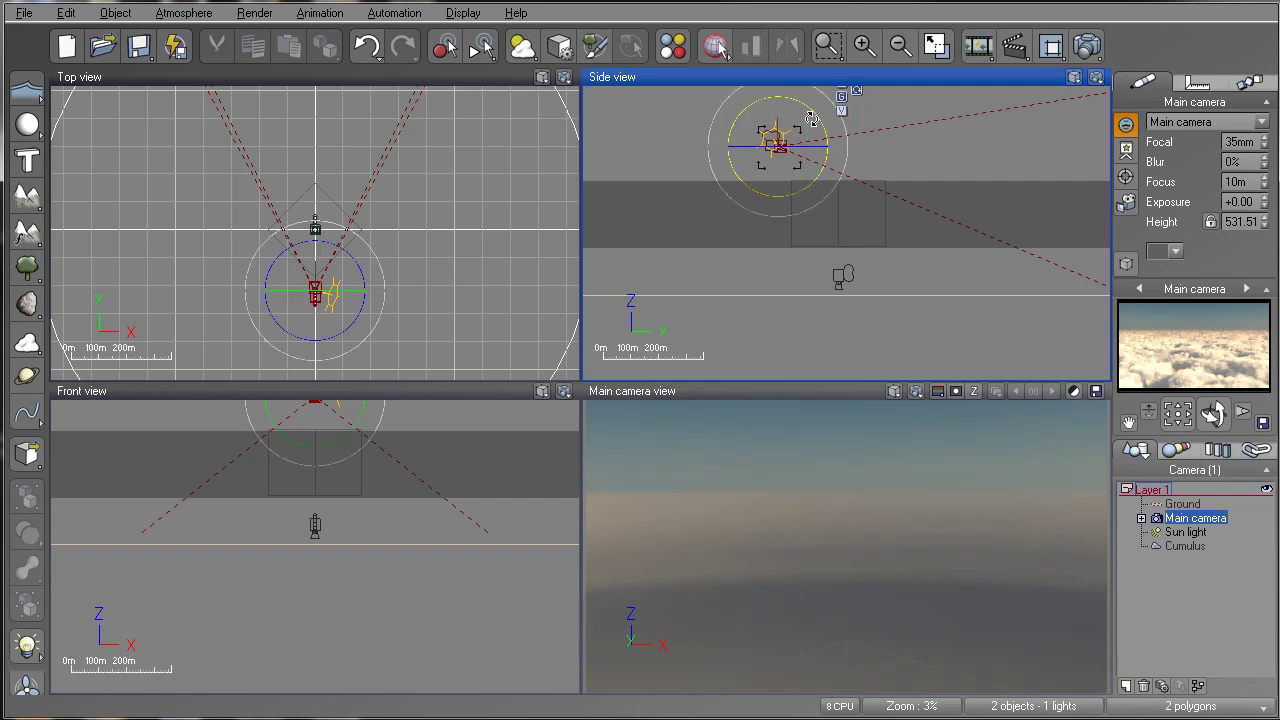
{"action": "left_click_drag", "start_coordinate": [817, 119], "coordinate": [830, 125]}
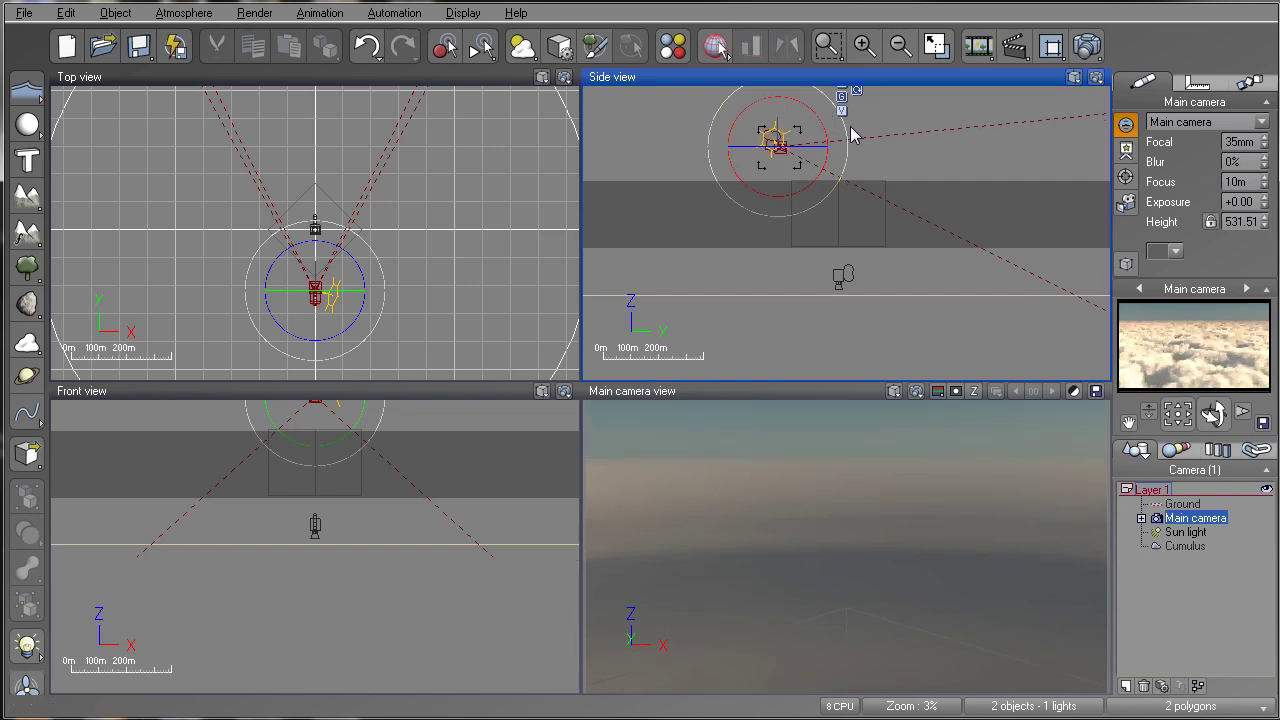
{"action": "scroll", "coordinate": [875, 192], "scroll_direction": "down", "scroll_amount": 3}
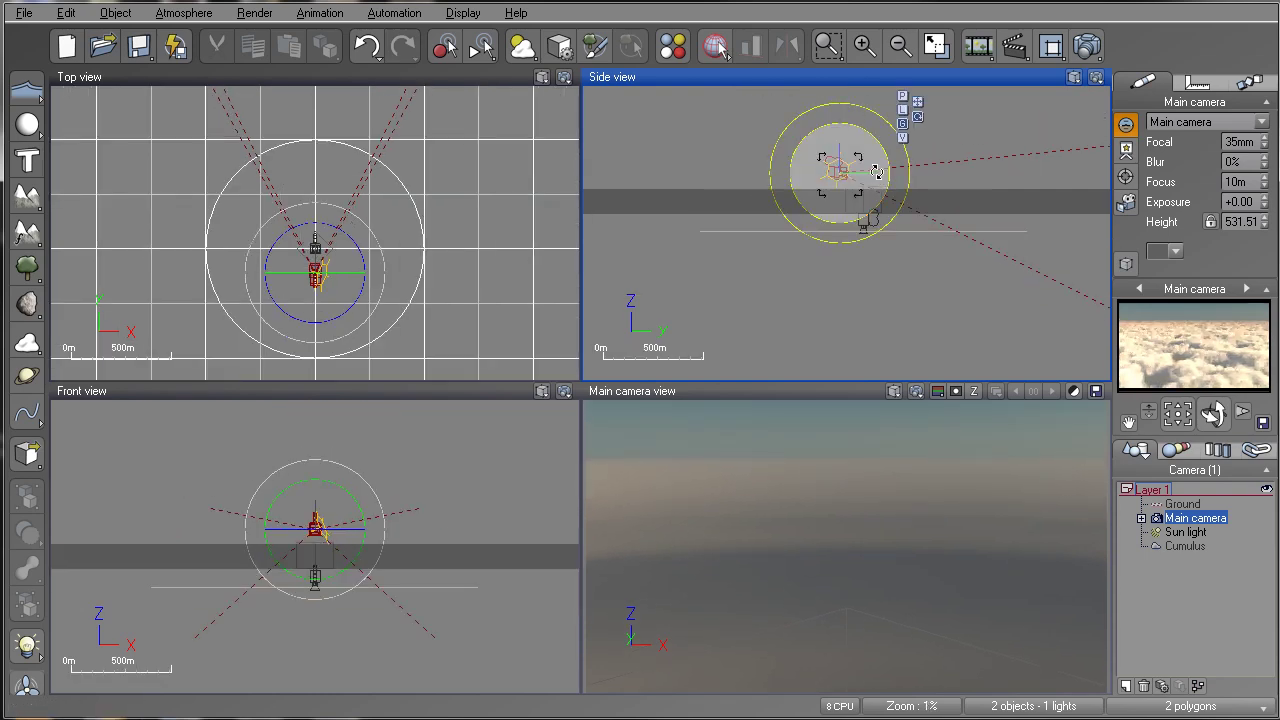
{"action": "right_click_drag", "start_coordinate": [957, 236], "coordinate": [907, 302]}
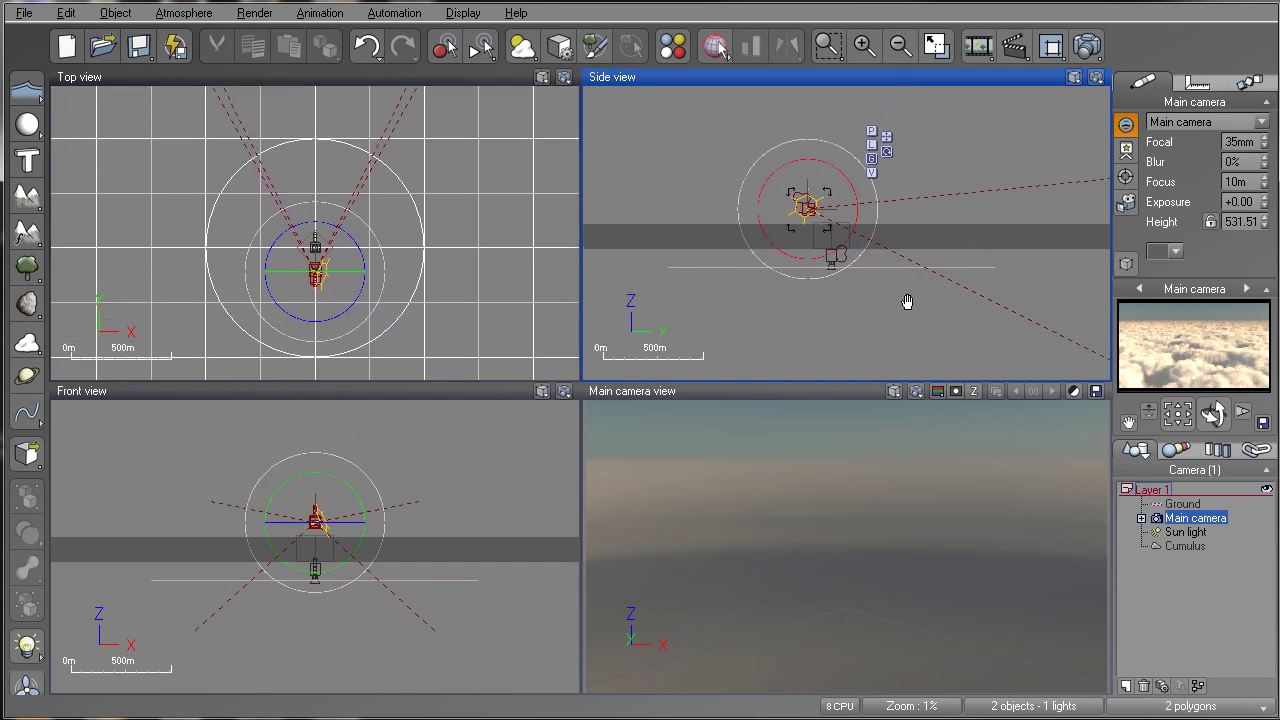
{"action": "left_click", "coordinate": [886, 136]}
{"action": "left_click_drag", "start_coordinate": [834, 184], "coordinate": [806, 187]}
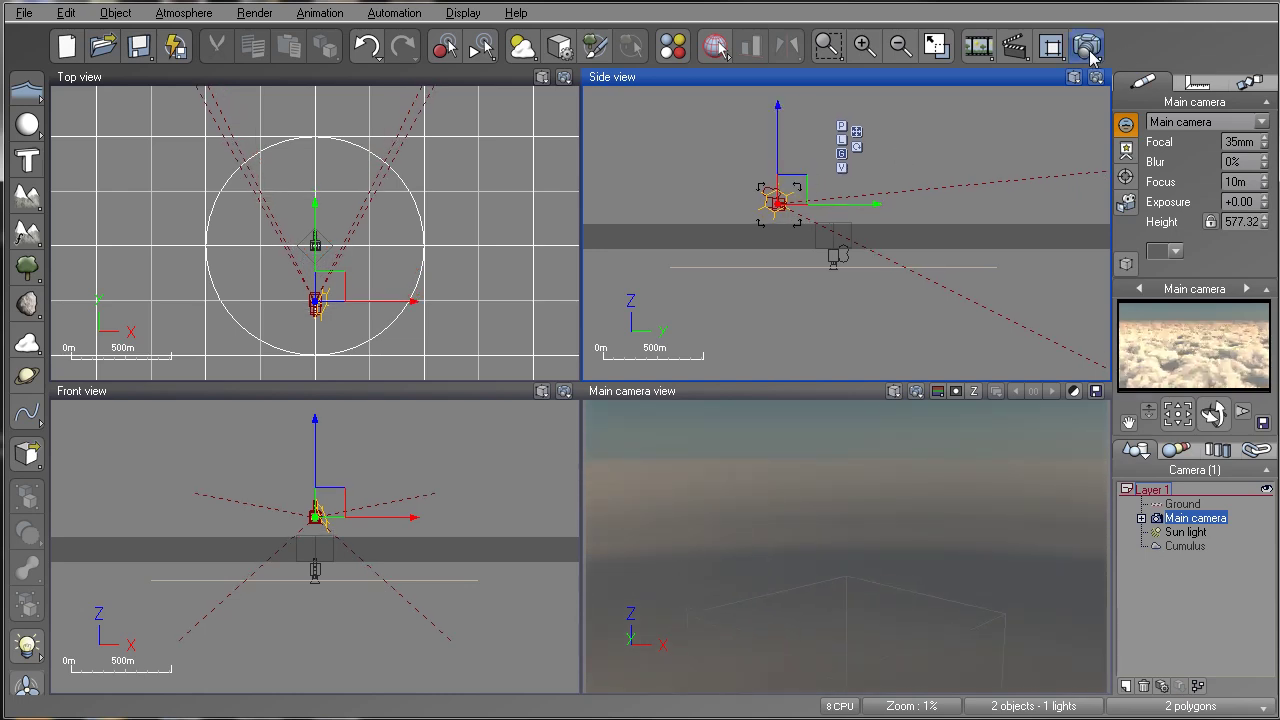
{"action": "left_click", "coordinate": [1087, 46]}
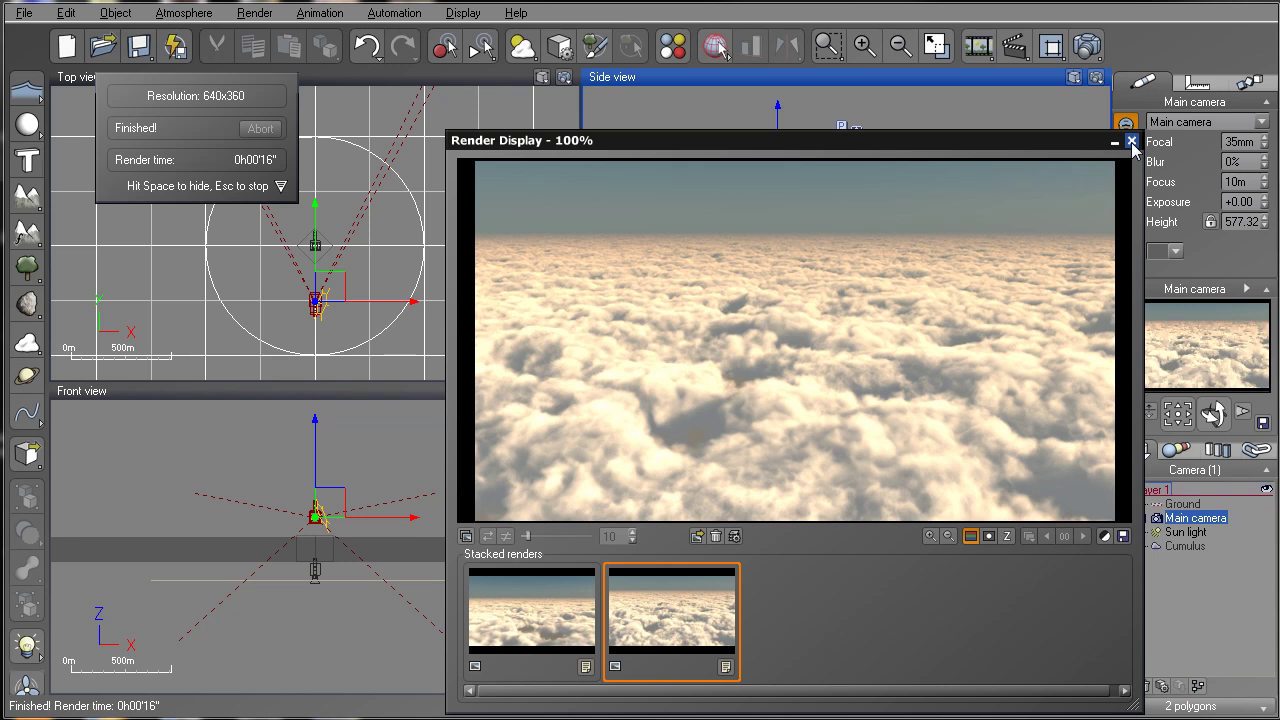
{"action": "left_click", "coordinate": [1131, 142]}
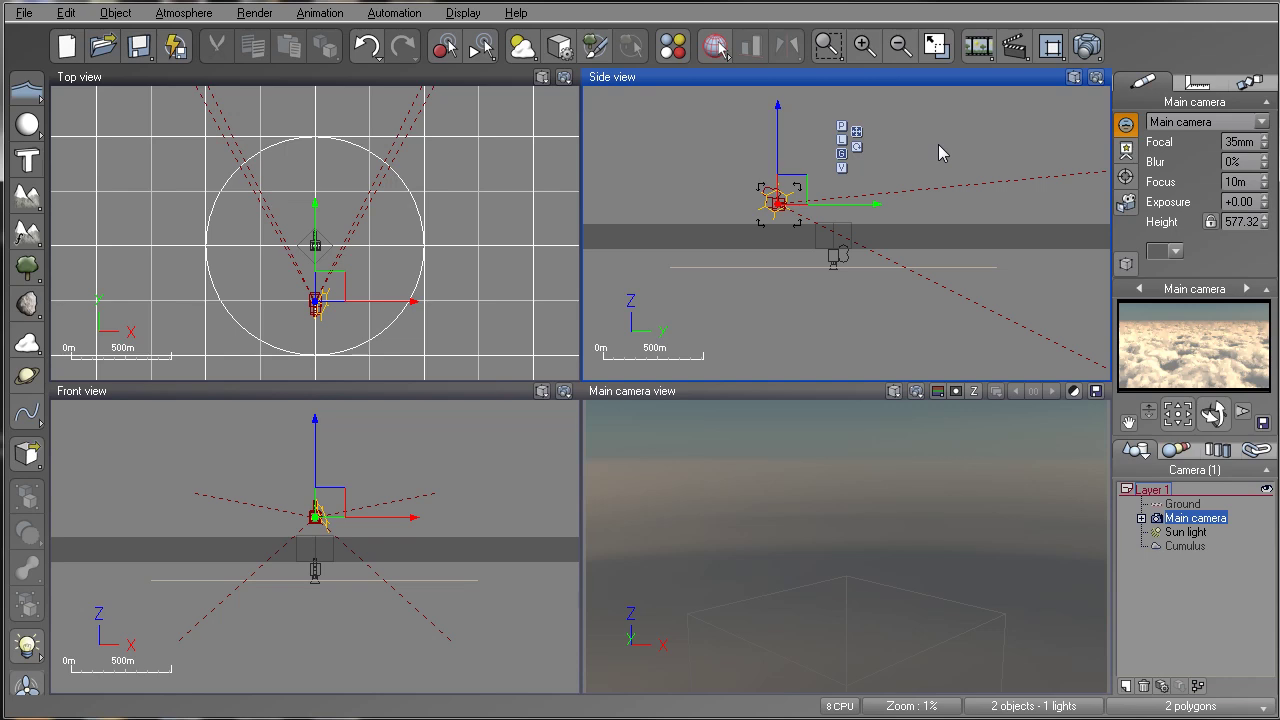
- Add a Dithered Cirrus cloud layer from the Stratus - Cirrus collection to the atmosphere
{"action": "double_click", "coordinate": [1184, 546]}
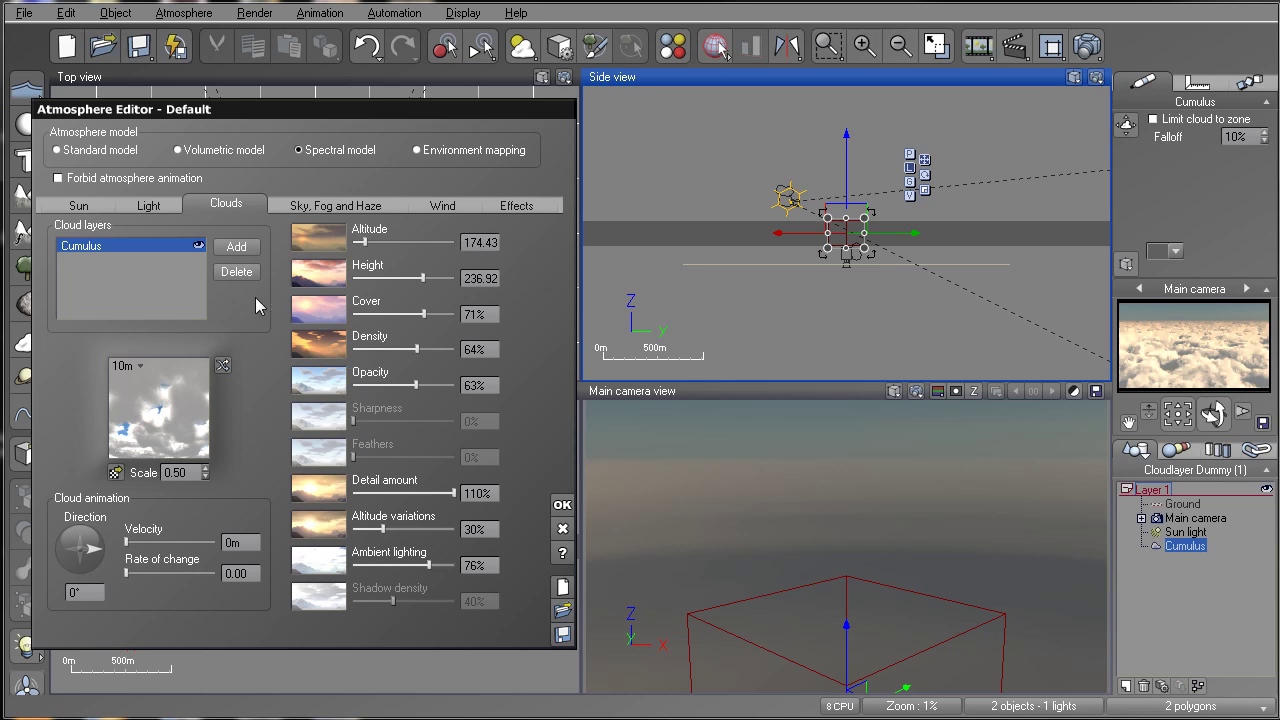
{"action": "left_click", "coordinate": [246, 248]}
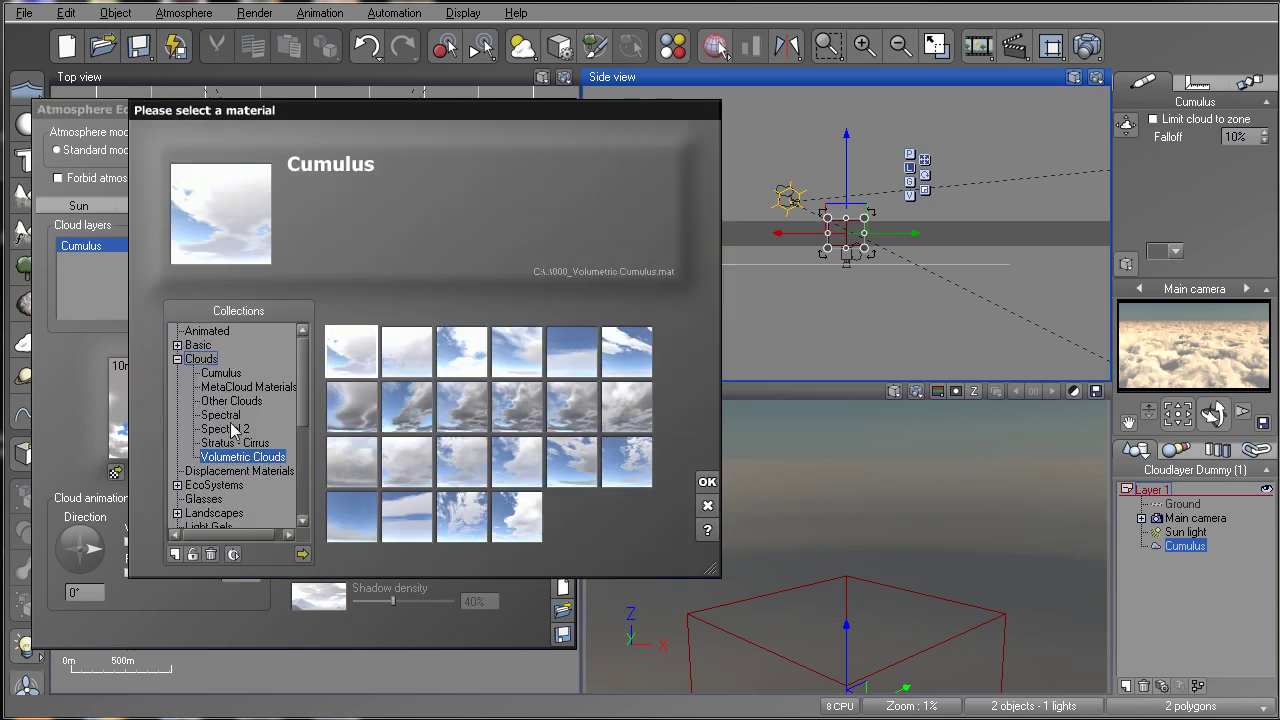
{"action": "left_click", "coordinate": [218, 445]}
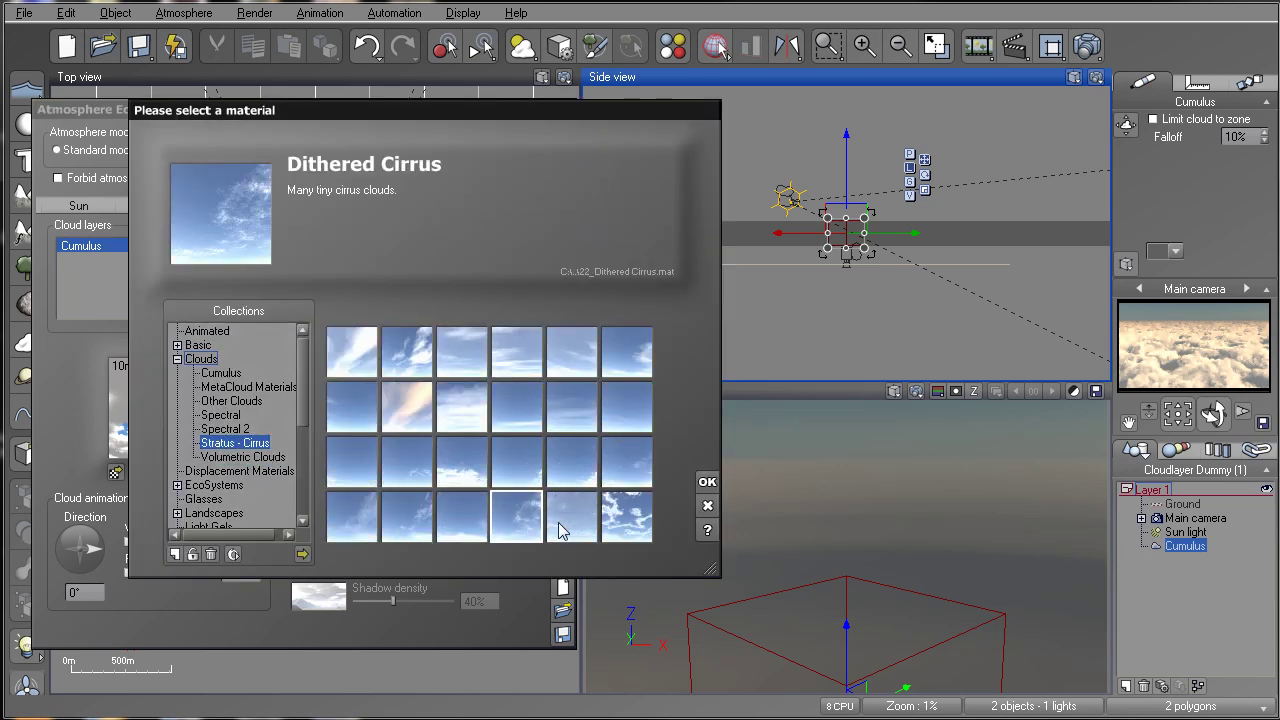
{"action": "left_click", "coordinate": [566, 530]}
{"action": "left_click", "coordinate": [420, 515]}
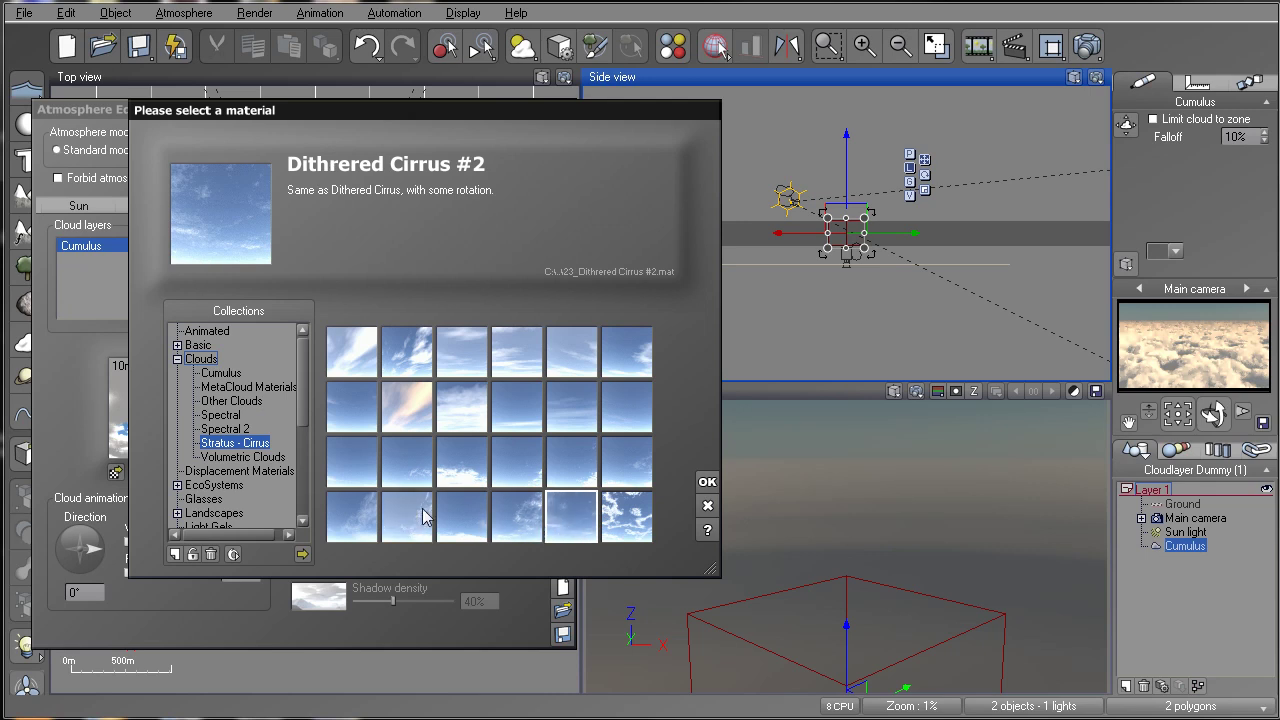
{"action": "left_click", "coordinate": [371, 508]}
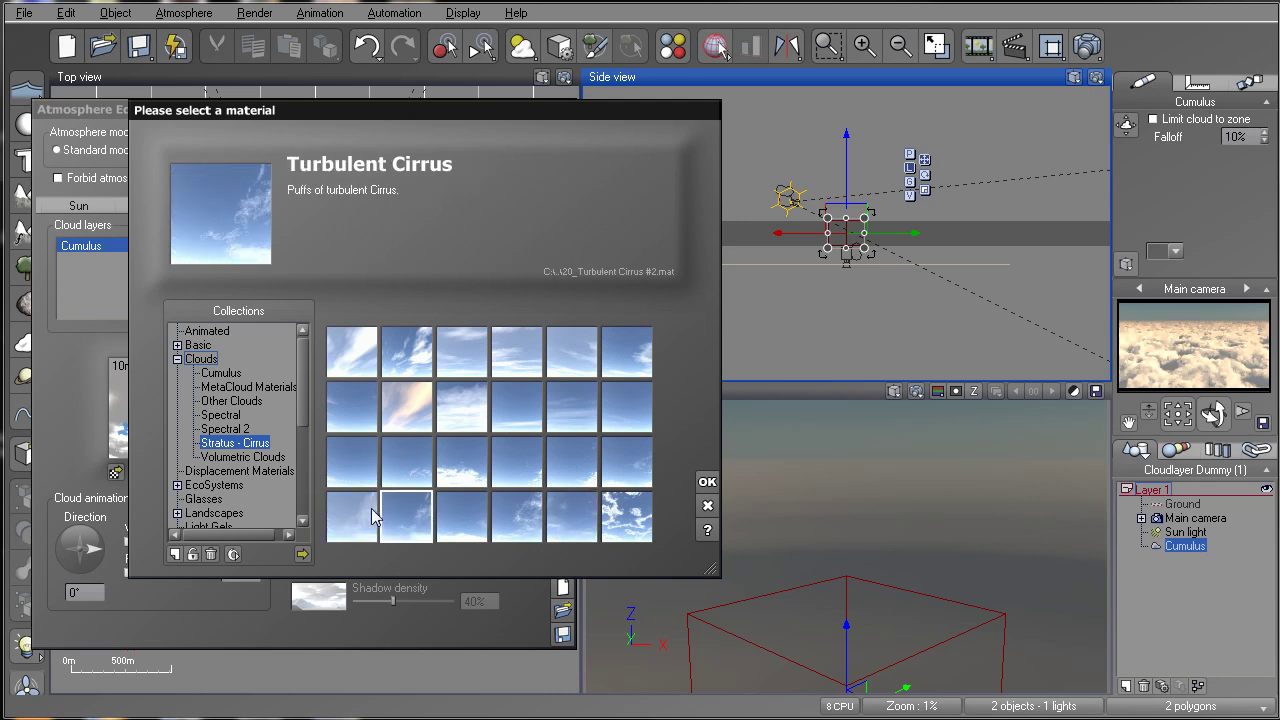
{"action": "left_click", "coordinate": [513, 518]}
{"action": "left_click", "coordinate": [707, 481]}
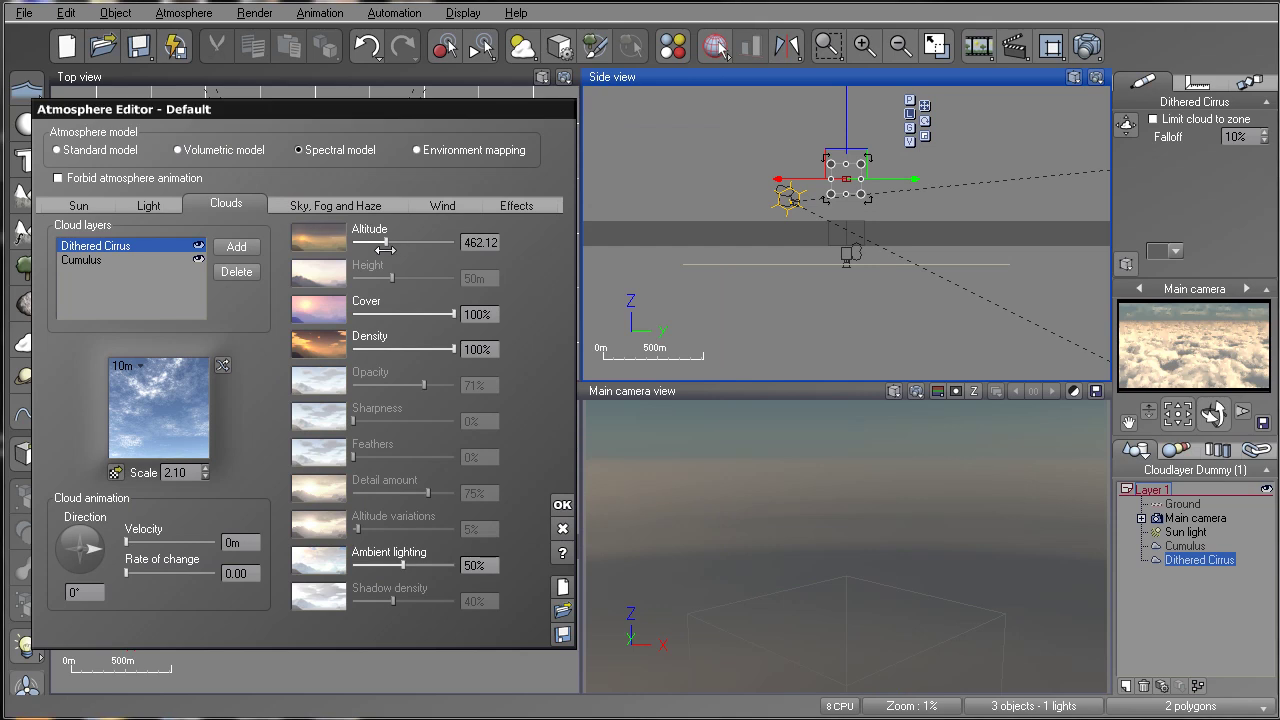
- Set the Dithered Cirrus layer's altitude to 798.69, accept the atmosphere changes and render the scene
{"action": "left_click_drag", "start_coordinate": [385, 243], "coordinate": [398, 243]}
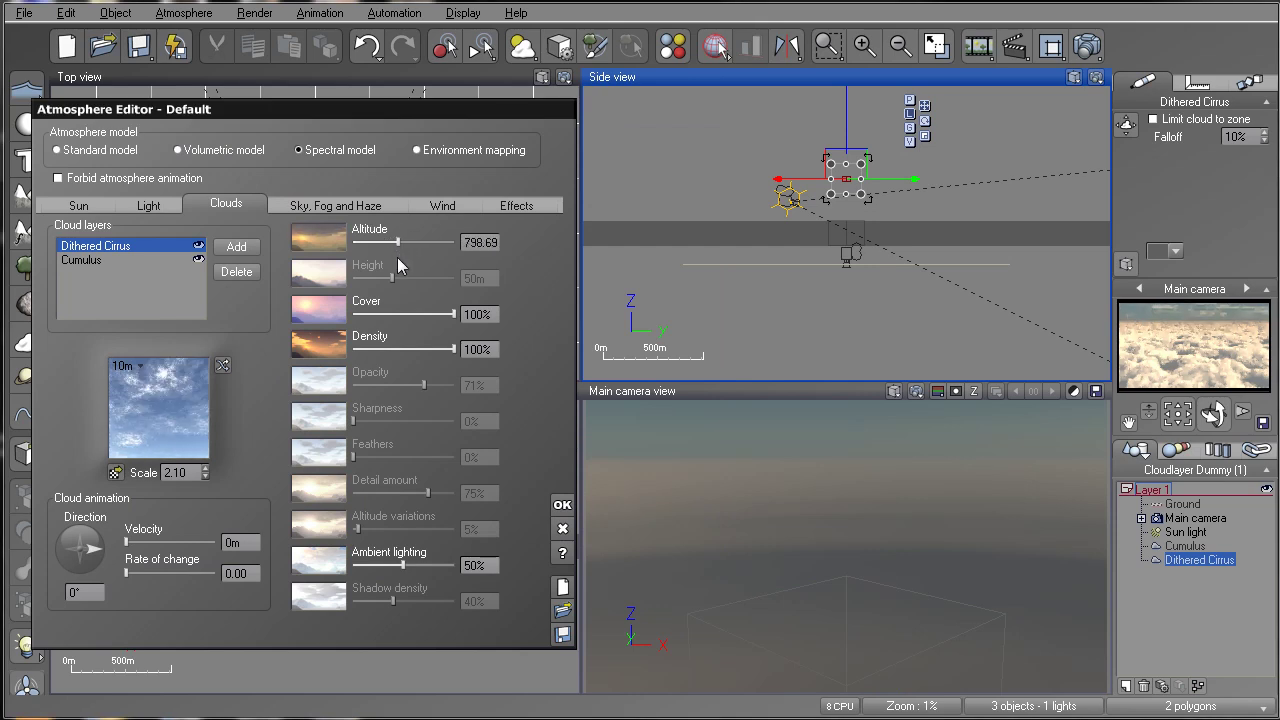
{"action": "left_click", "coordinate": [561, 506]}
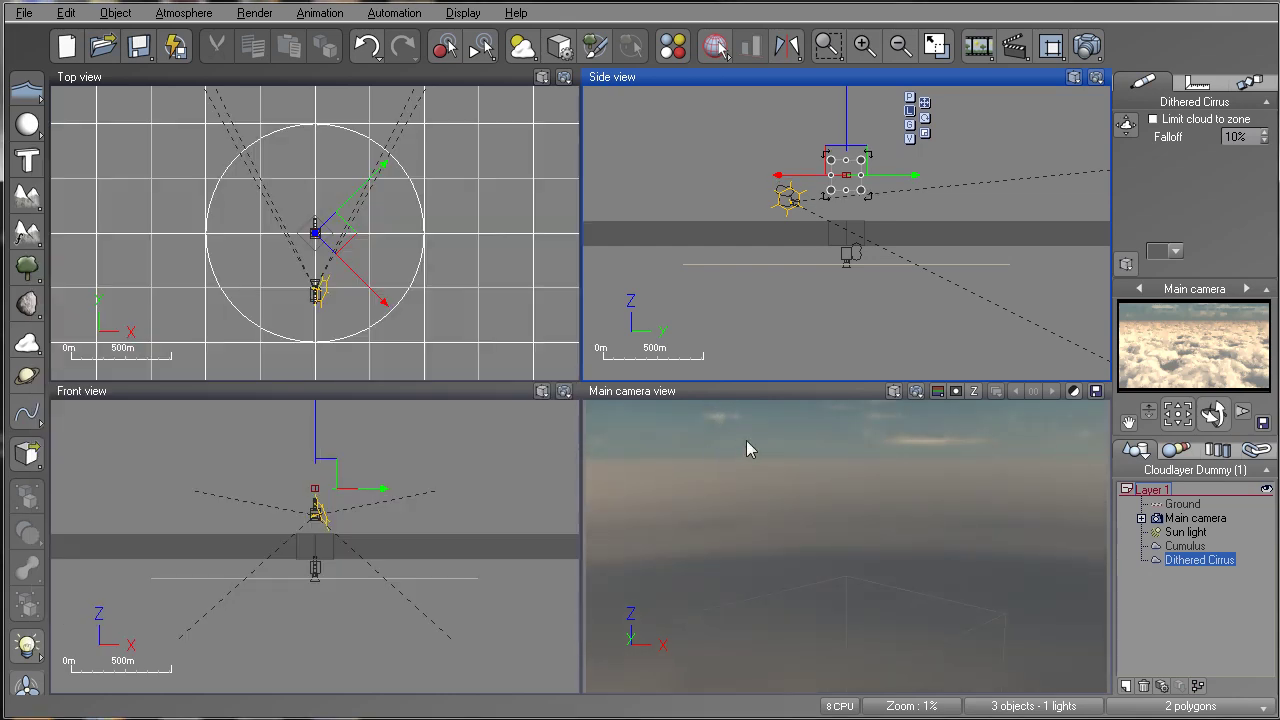
{"action": "left_click", "coordinate": [1087, 46]}
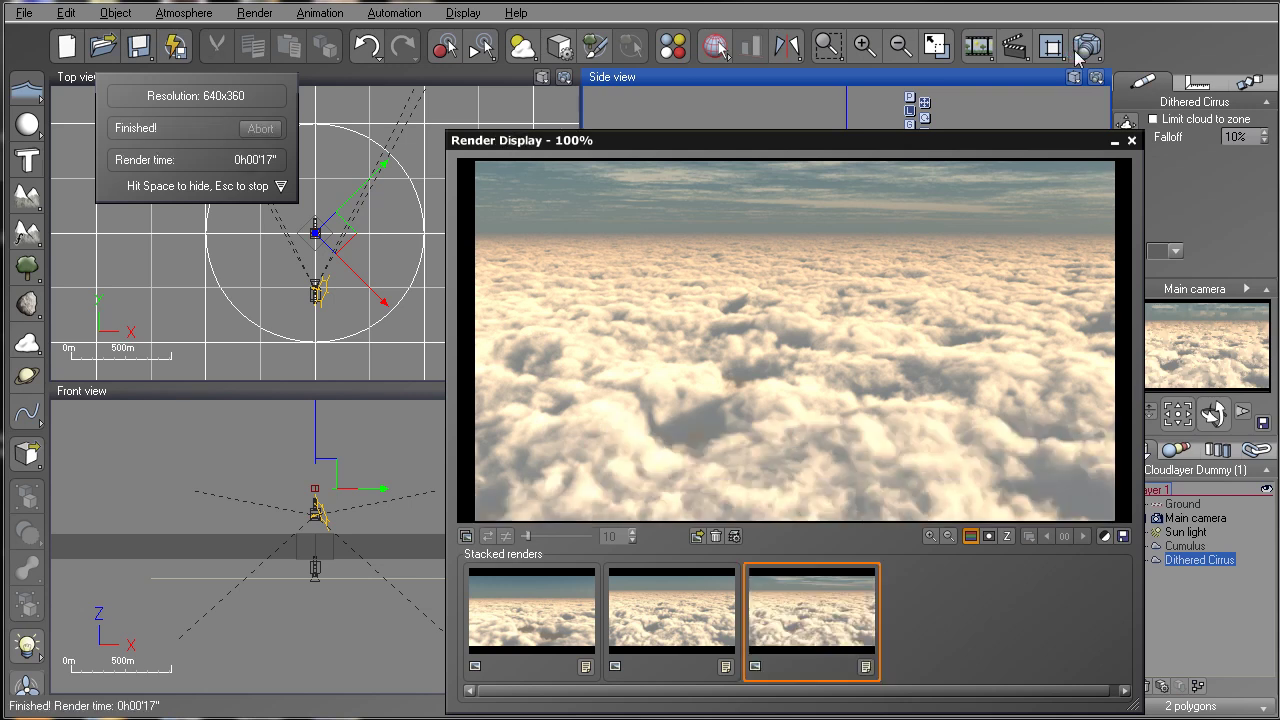
{"action": "left_click", "coordinate": [1131, 141]}
- Set the sky's decay amount to 42% in the atmosphere settings
{"action": "double_click", "coordinate": [1197, 560]}
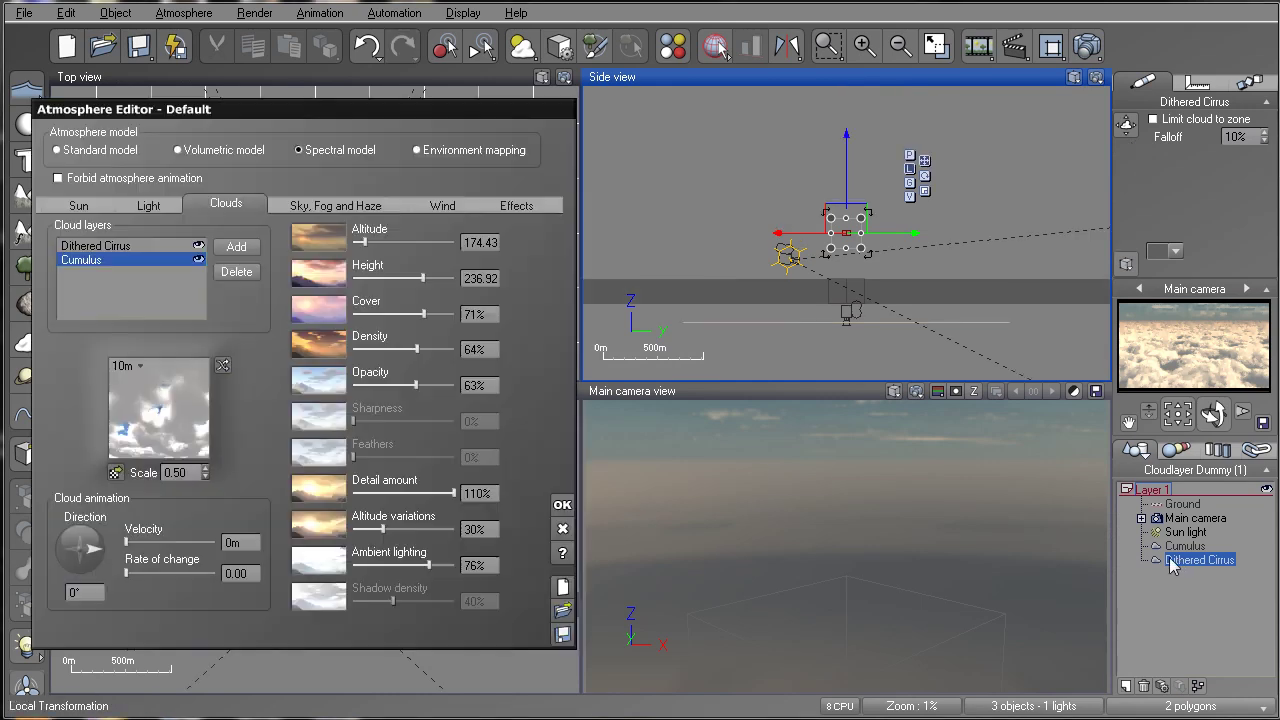
{"action": "left_click", "coordinate": [336, 205]}
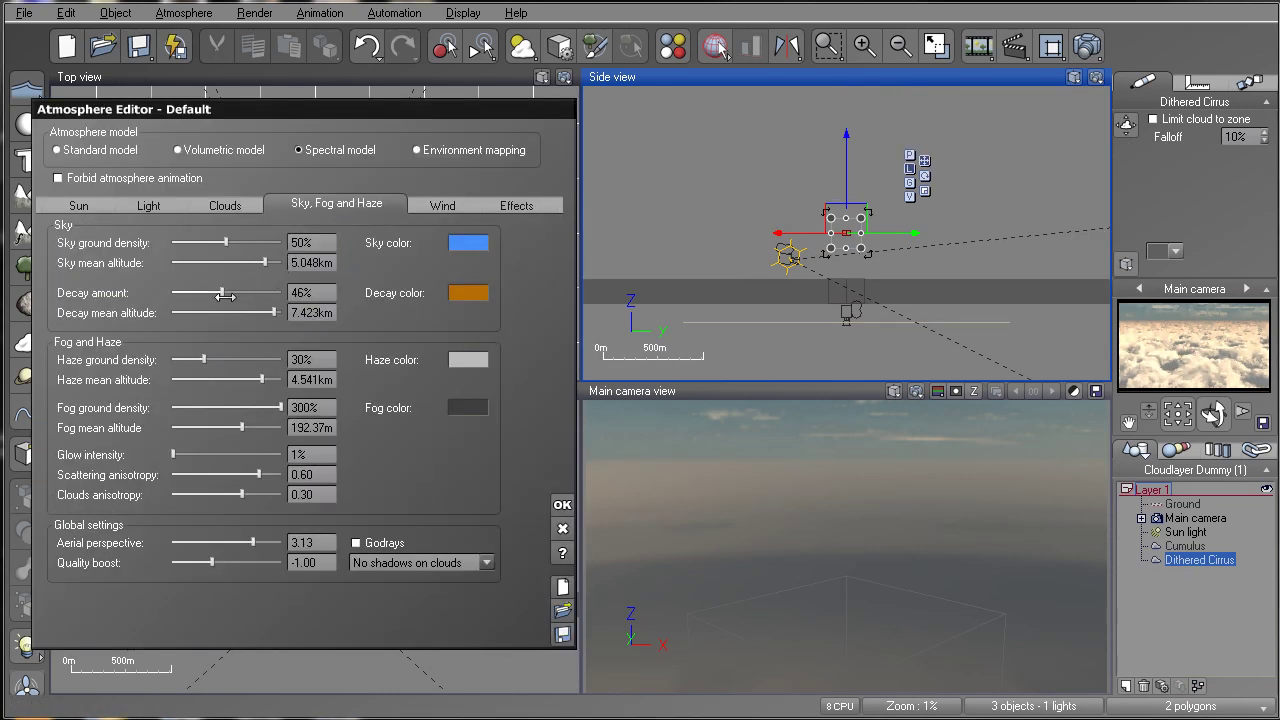
{"action": "left_click_drag", "start_coordinate": [231, 295], "coordinate": [221, 296]}
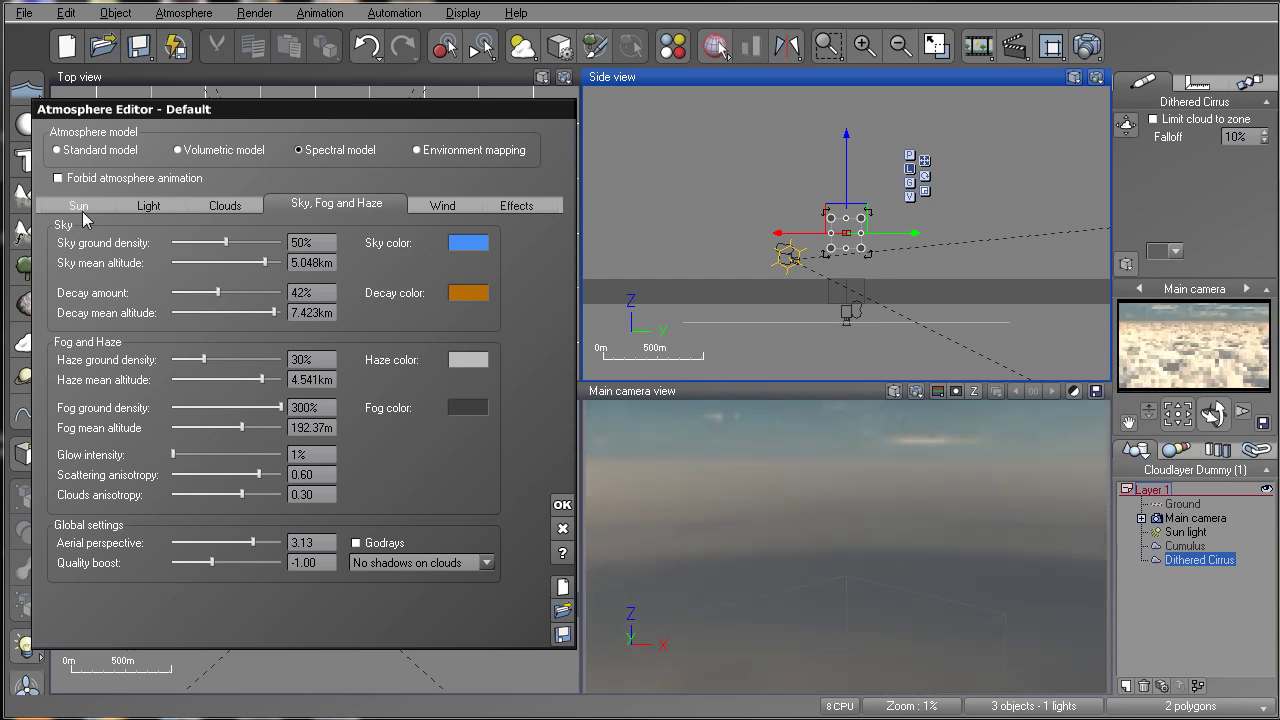
- Move the sun around to the far side of the scene in front of the camera by setting its azimuth to 26.83°
{"action": "left_click", "coordinate": [79, 205]}
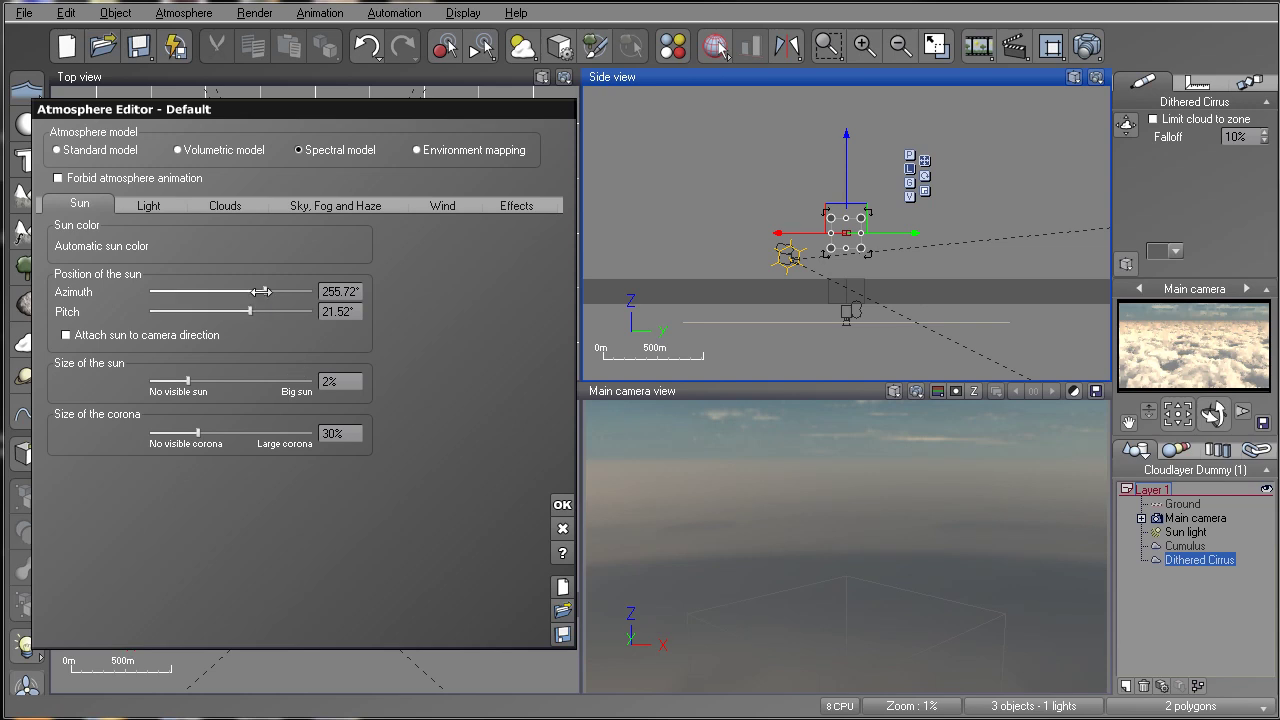
{"action": "left_click_drag", "start_coordinate": [306, 112], "coordinate": [865, 106]}
{"action": "left_click", "coordinate": [424, 262]}
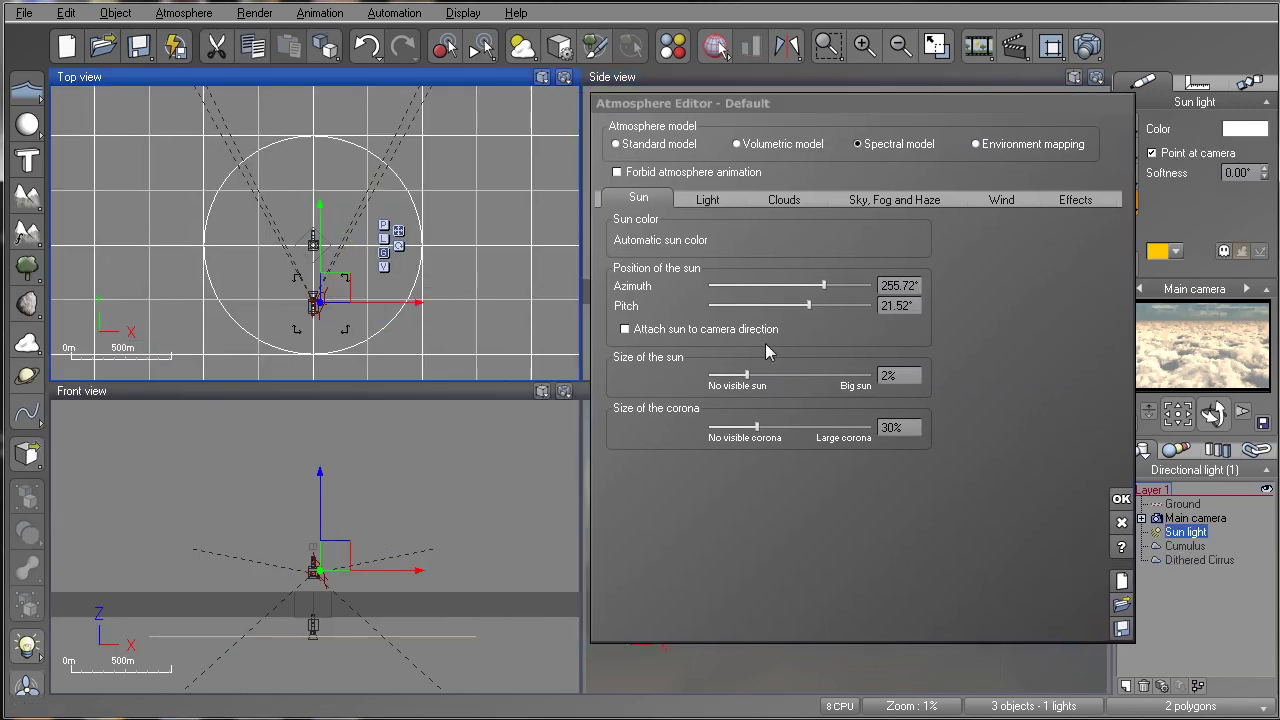
{"action": "left_click", "coordinate": [826, 286]}
{"action": "left_click_drag", "start_coordinate": [826, 286], "coordinate": [809, 286]}
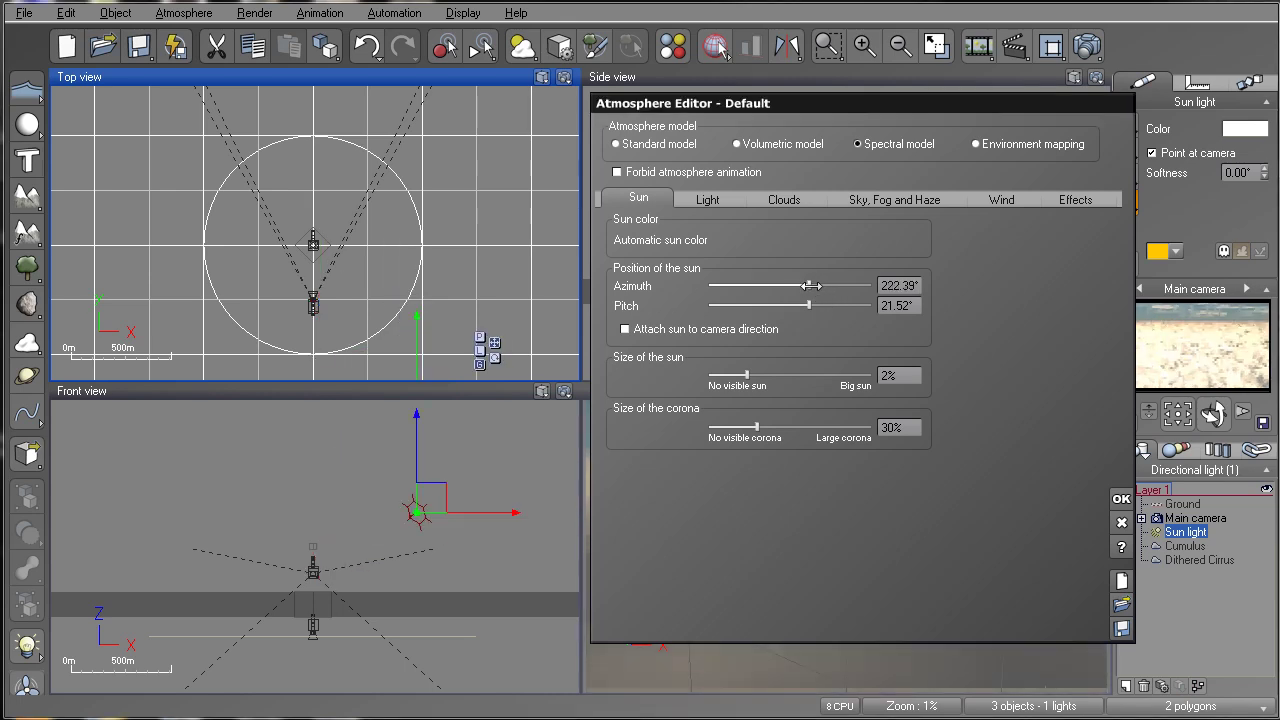
{"action": "right_click_drag", "start_coordinate": [497, 299], "coordinate": [487, 230]}
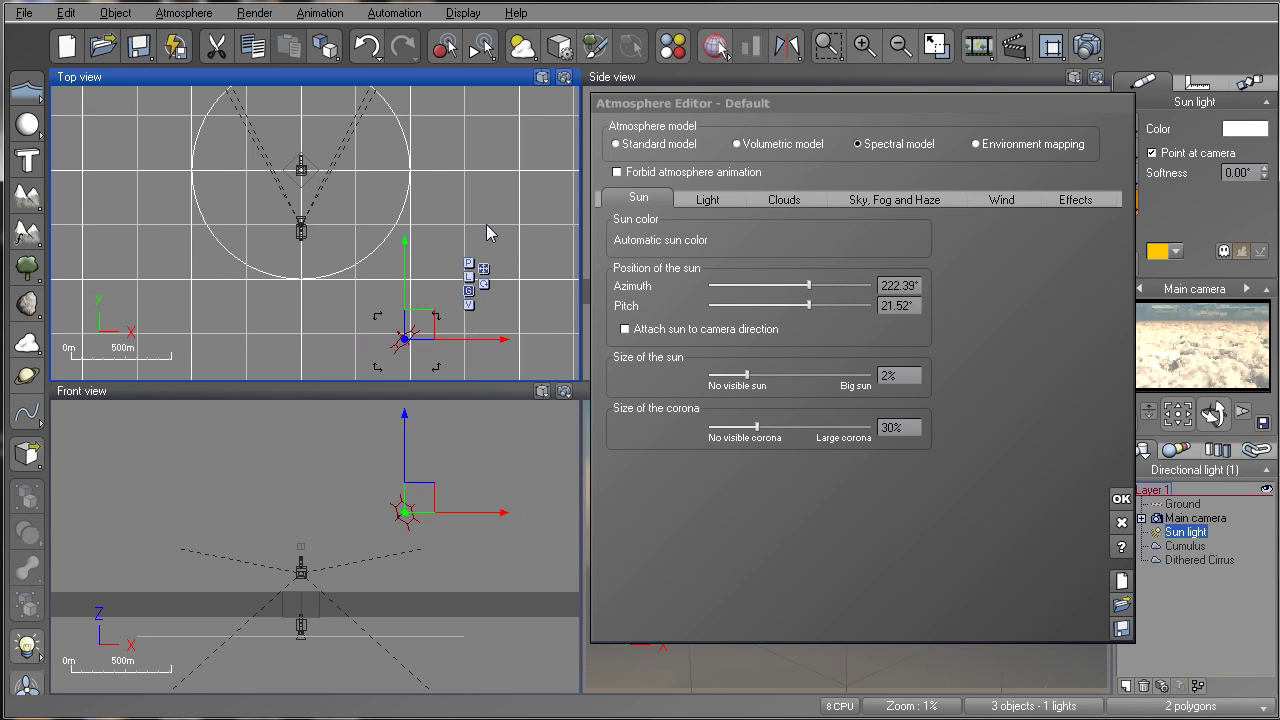
{"action": "scroll", "coordinate": [487, 230], "scroll_direction": "down", "scroll_amount": 2}
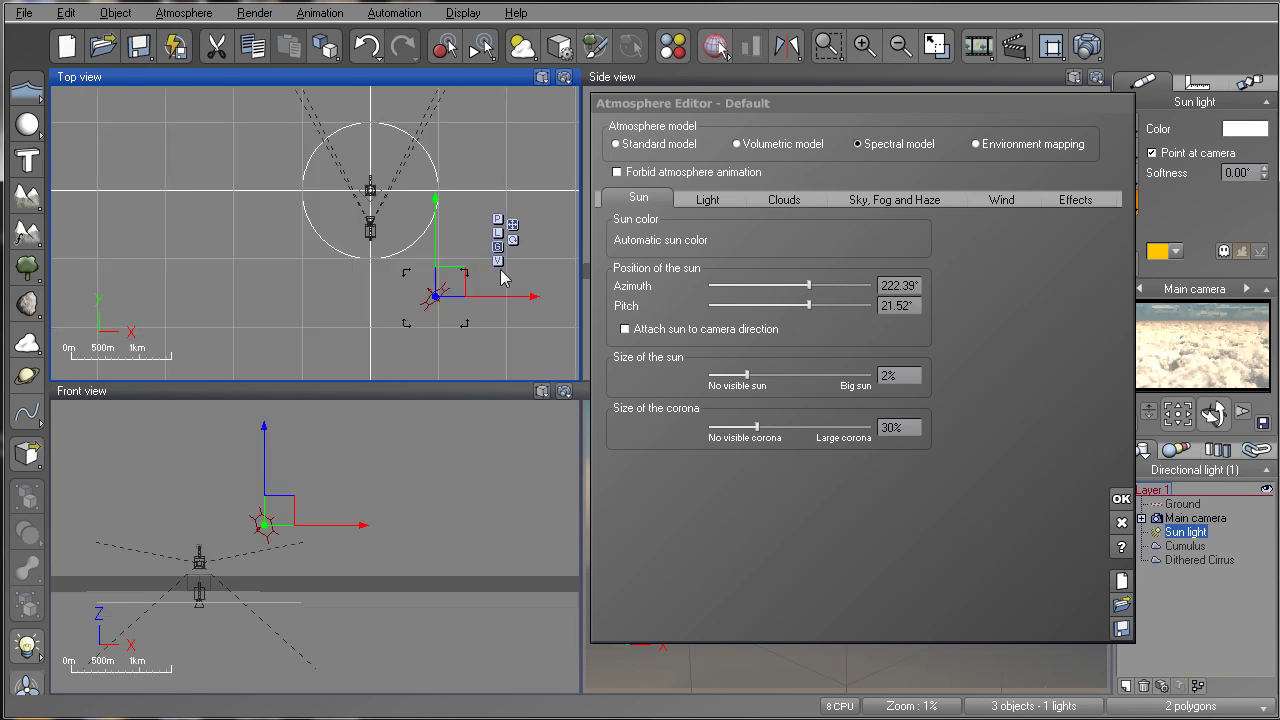
{"action": "right_click_drag", "start_coordinate": [553, 292], "coordinate": [497, 306]}
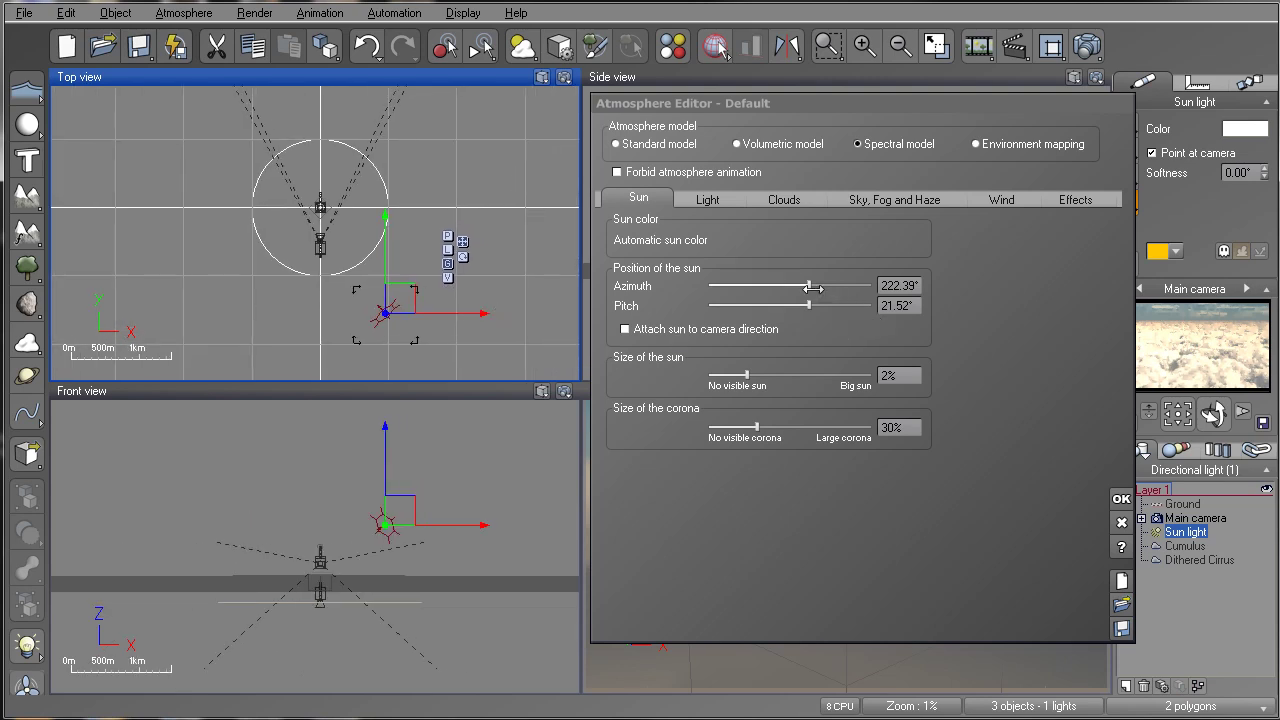
{"action": "left_click_drag", "start_coordinate": [812, 288], "coordinate": [721, 289]}
- Lower the sun to a pitch of 3.75° and adjust its azimuth to 17.94°
{"action": "left_click_drag", "start_coordinate": [757, 116], "coordinate": [267, 101]}
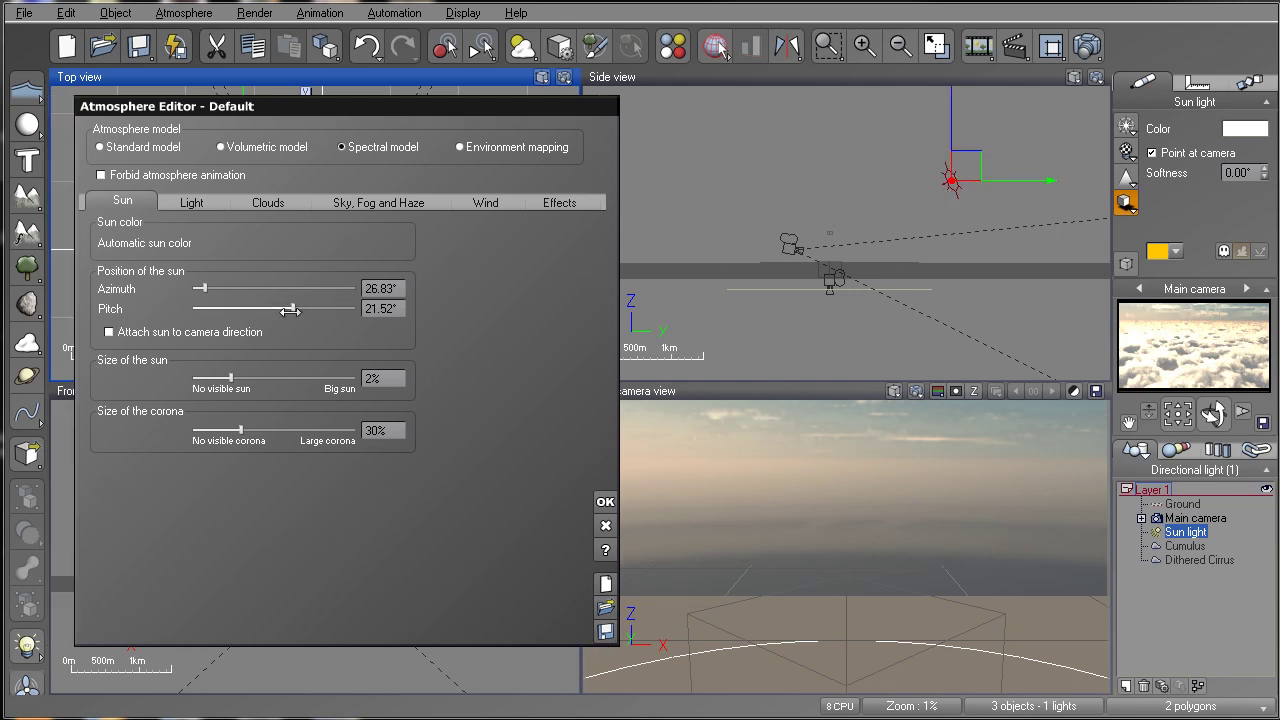
{"action": "left_click_drag", "start_coordinate": [291, 307], "coordinate": [285, 307]}
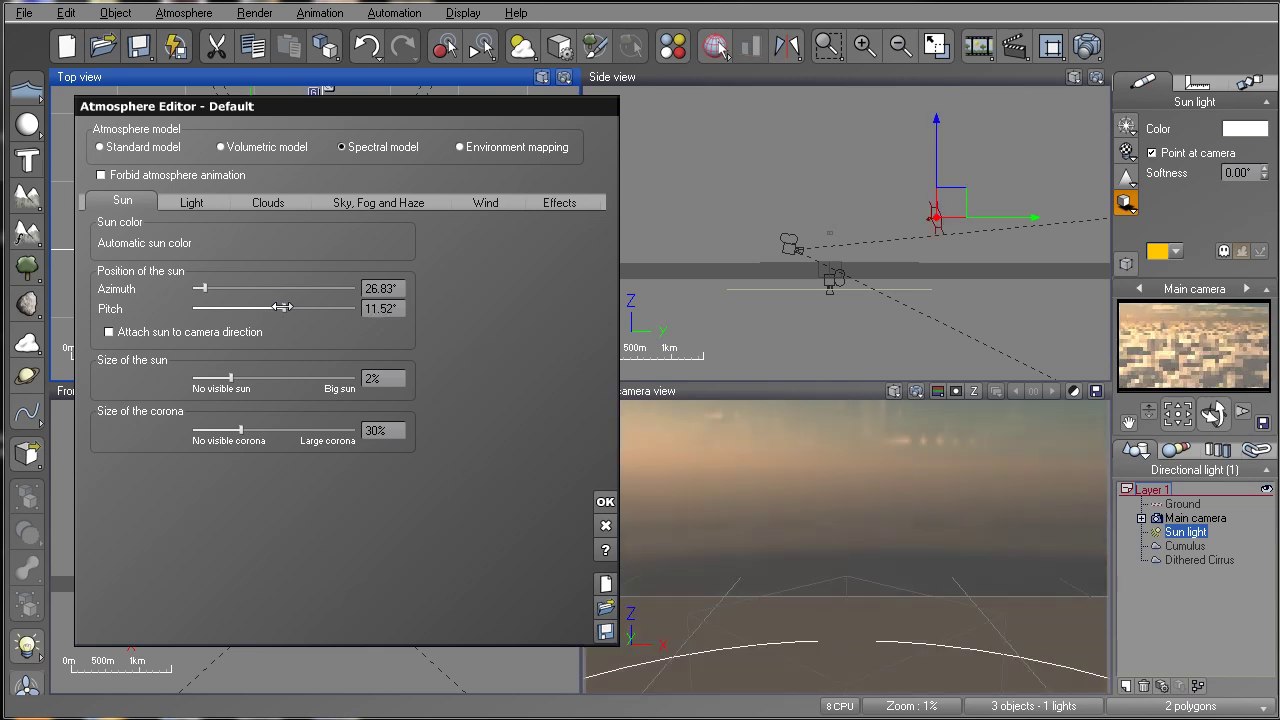
{"action": "left_click_drag", "start_coordinate": [282, 307], "coordinate": [276, 309]}
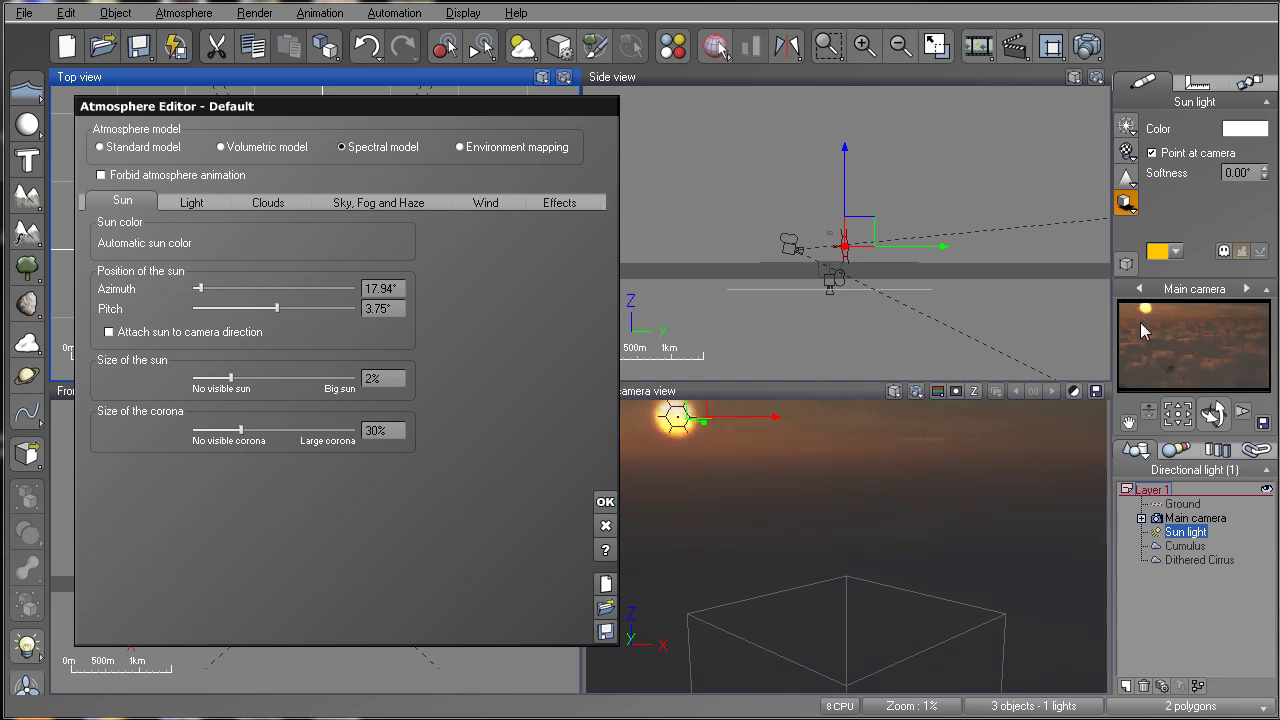
- Tilt the main camera upward to bring the low sun further into the frame above the clouds
{"action": "left_click", "coordinate": [791, 250]}
{"action": "left_click", "coordinate": [1195, 518]}
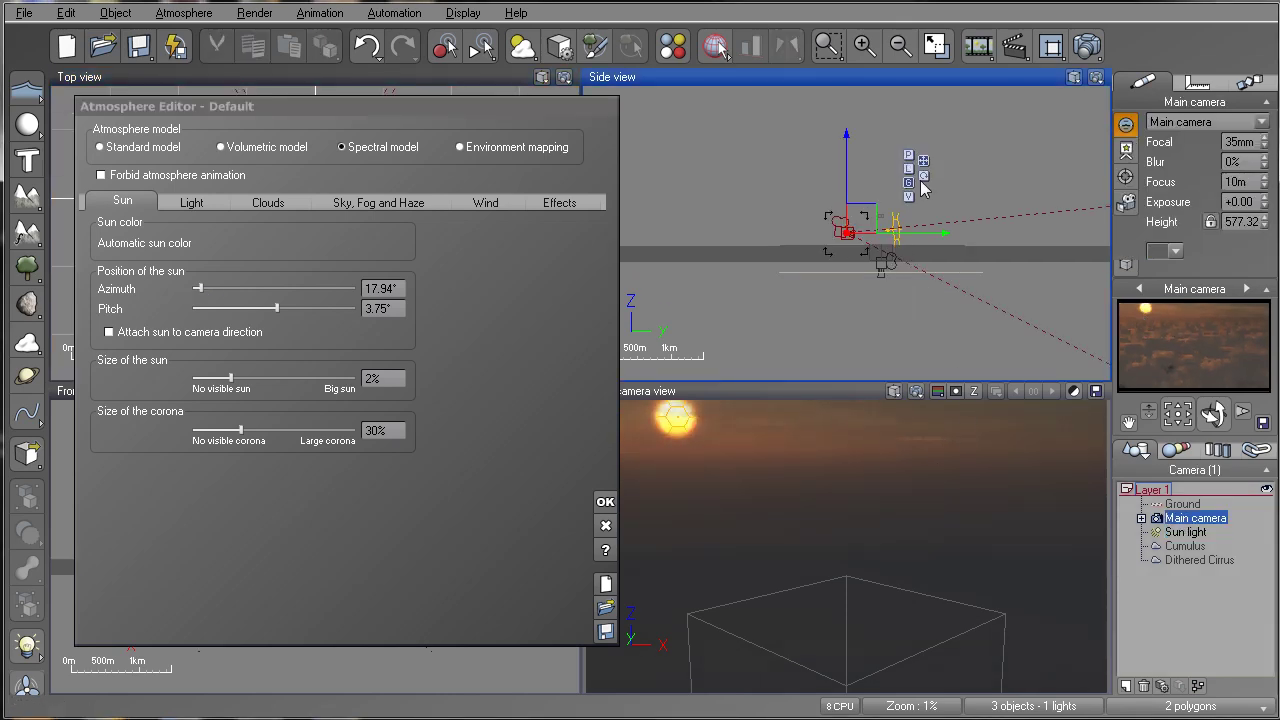
{"action": "left_click_drag", "start_coordinate": [810, 200], "coordinate": [813, 212]}
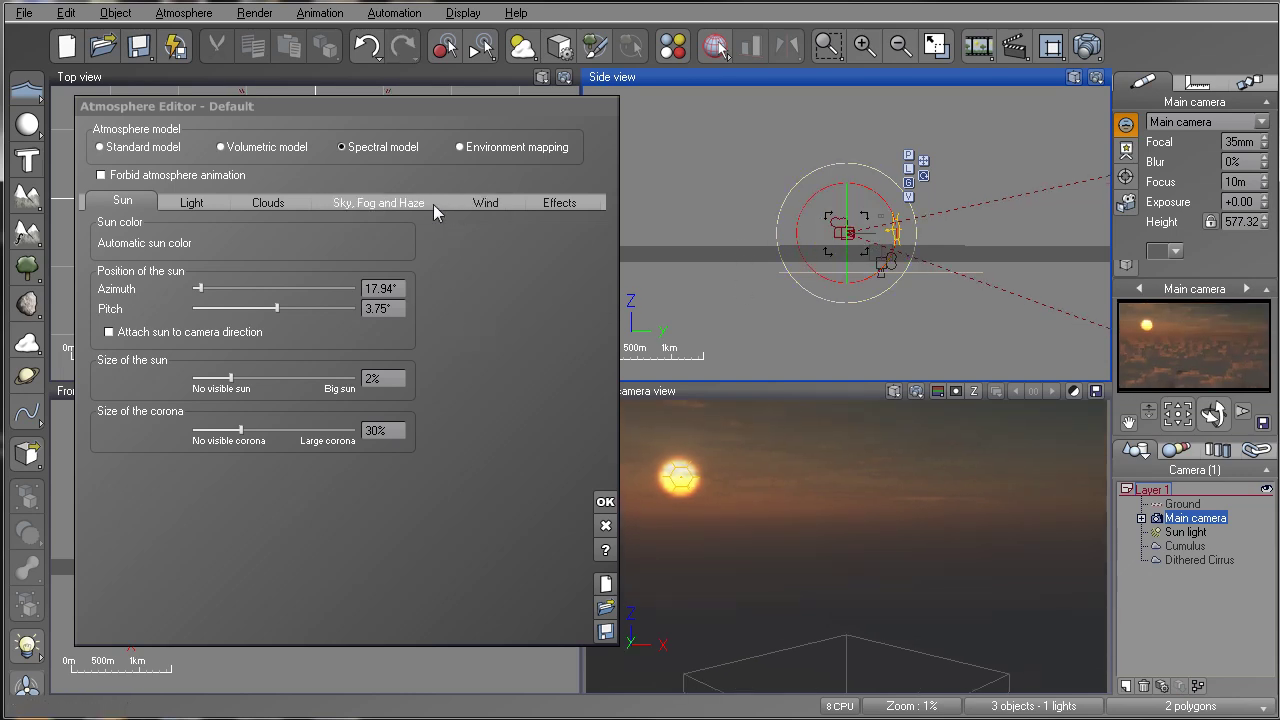
- Set the sky's decay mean altitude to 4.425 km and render the sunset scene from the main camera
{"action": "left_click", "coordinate": [378, 204]}
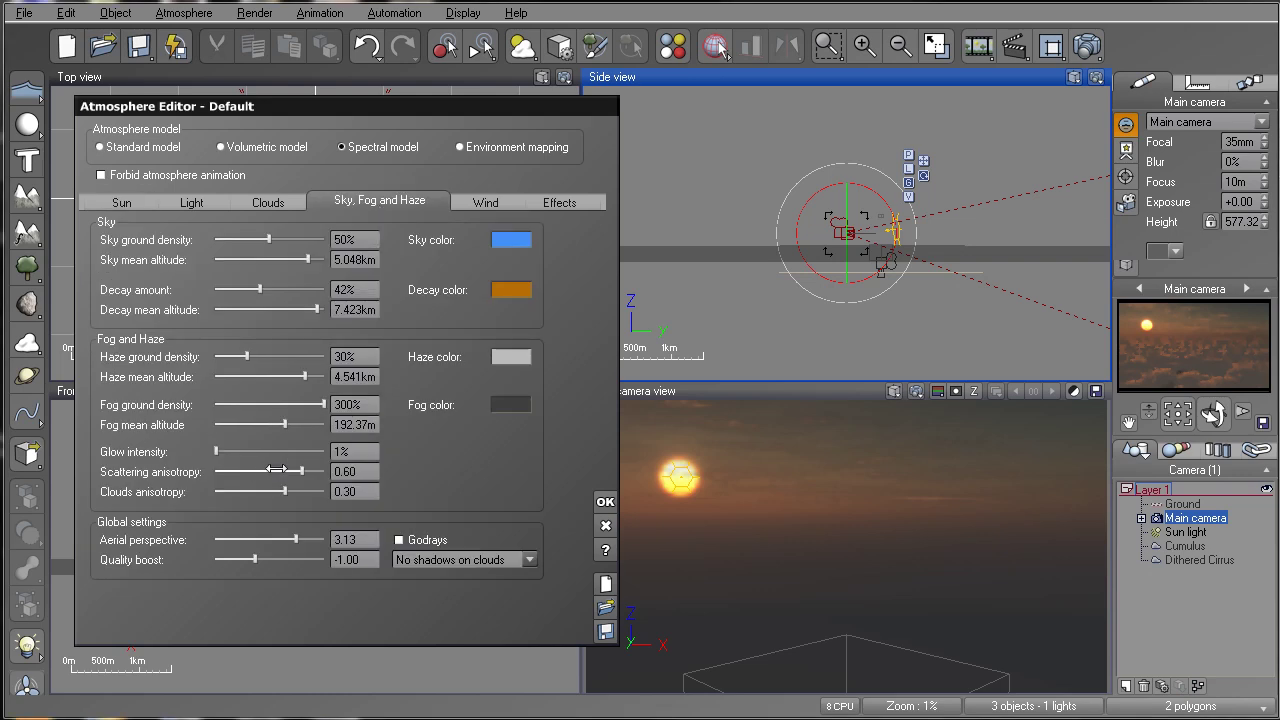
{"action": "left_click_drag", "start_coordinate": [314, 310], "coordinate": [305, 311]}
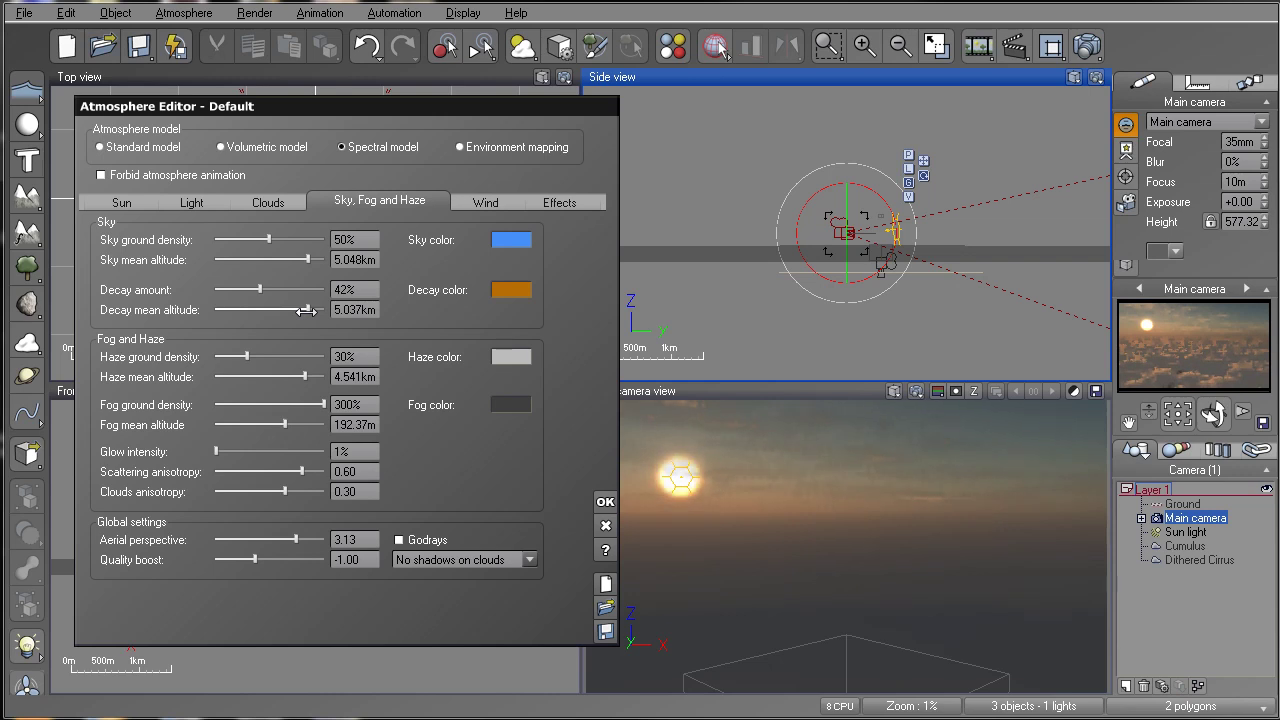
{"action": "left_click_drag", "start_coordinate": [305, 311], "coordinate": [303, 311]}
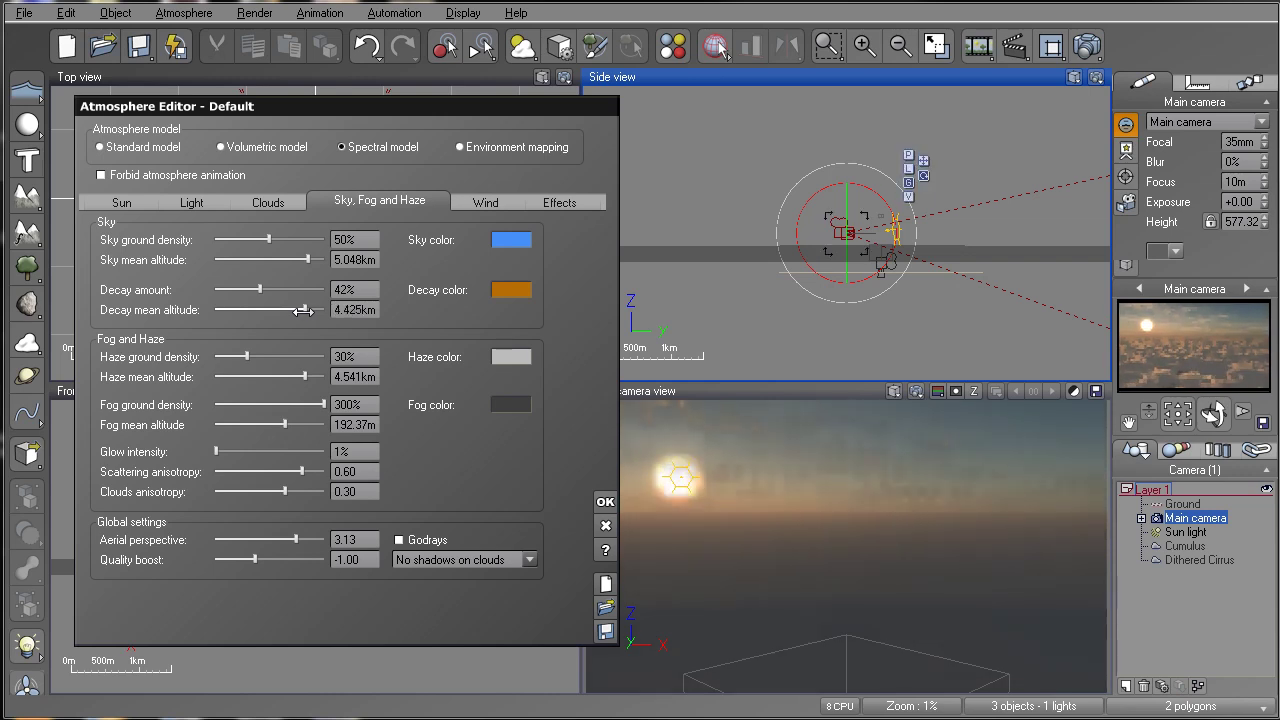
{"action": "left_click", "coordinate": [1087, 46]}
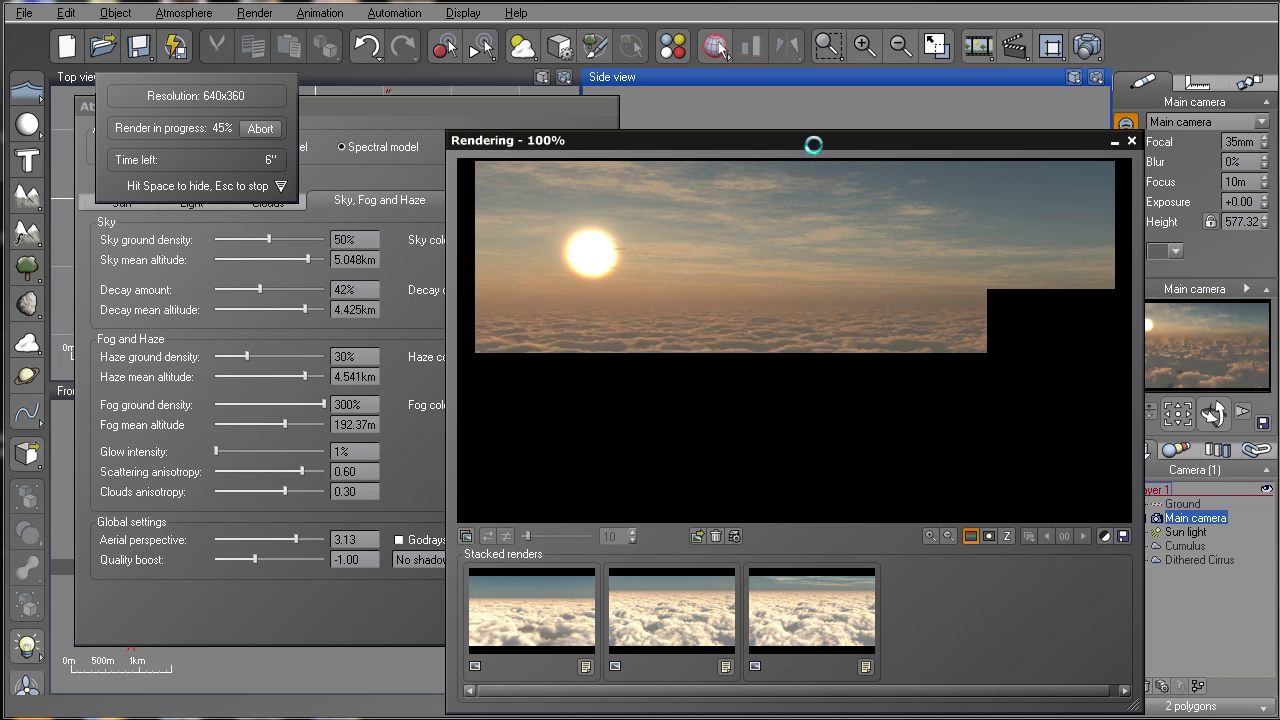
{"action": "left_click_drag", "start_coordinate": [813, 145], "coordinate": [789, 133]}
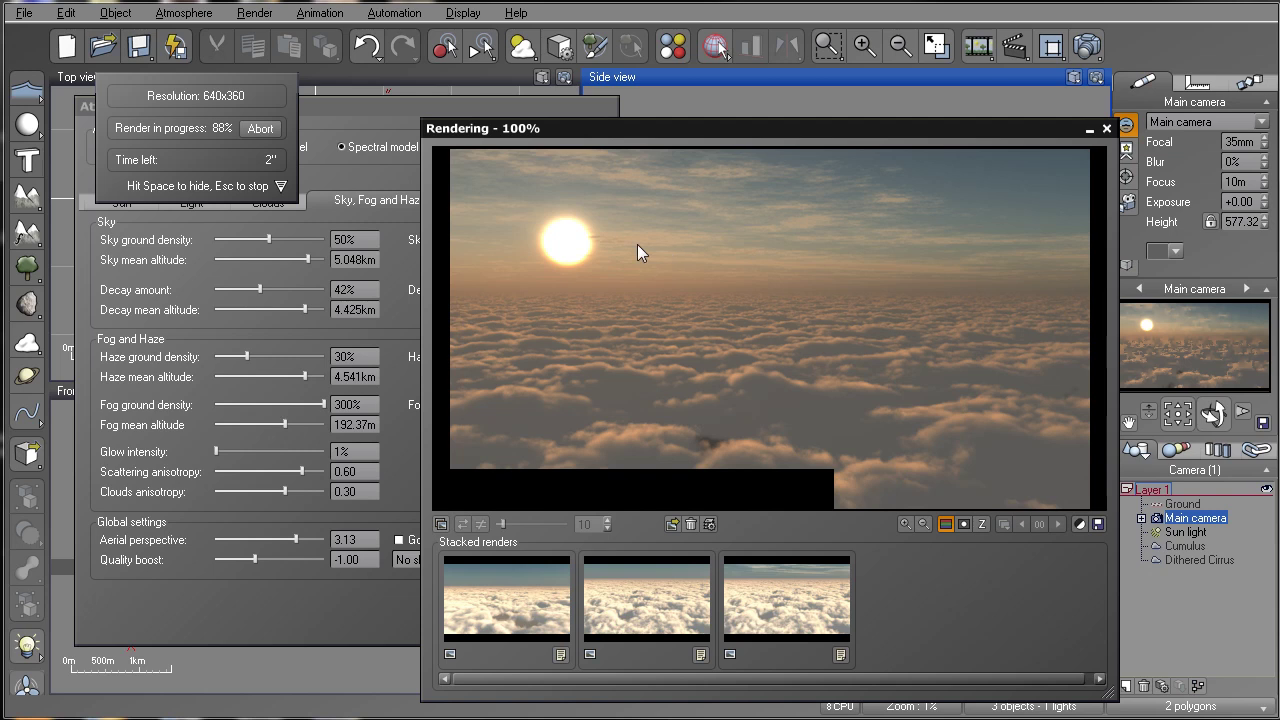
- Reduce the size of the sun to 1% and the size of its corona to 20%
{"action": "left_click", "coordinate": [1106, 129]}
{"action": "left_click", "coordinate": [131, 201]}
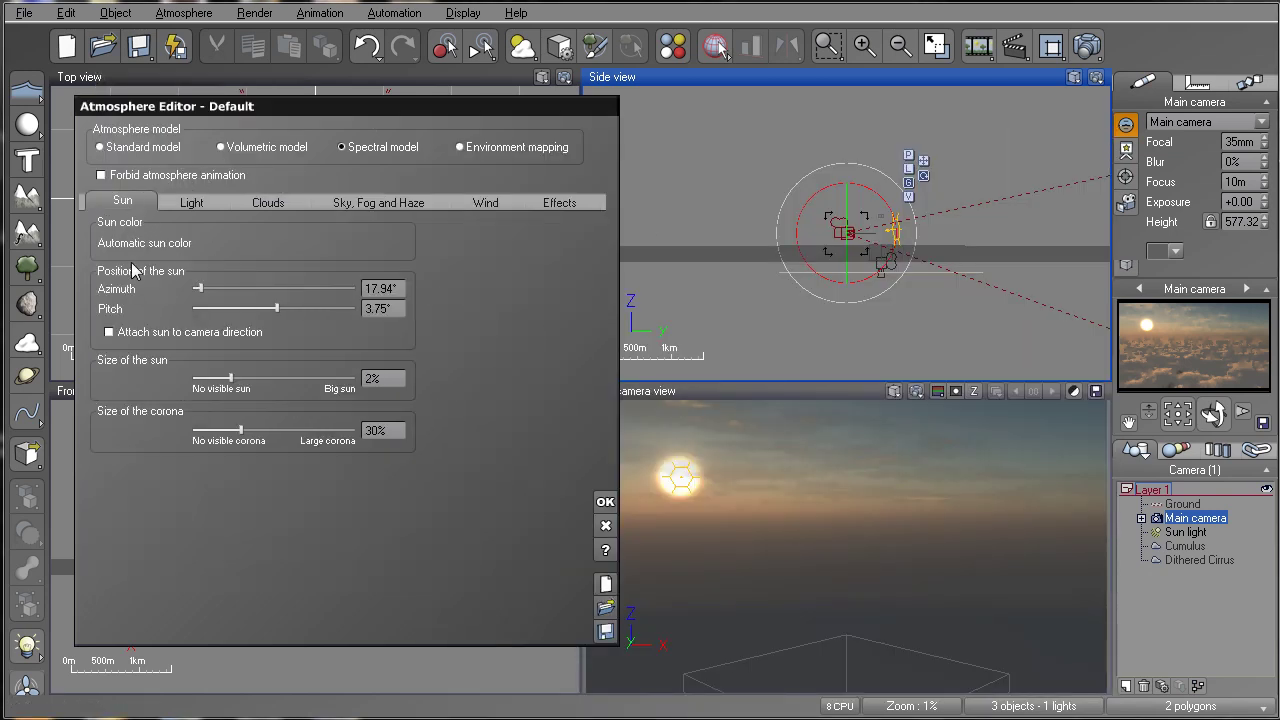
{"action": "left_click_drag", "start_coordinate": [227, 378], "coordinate": [212, 378]}
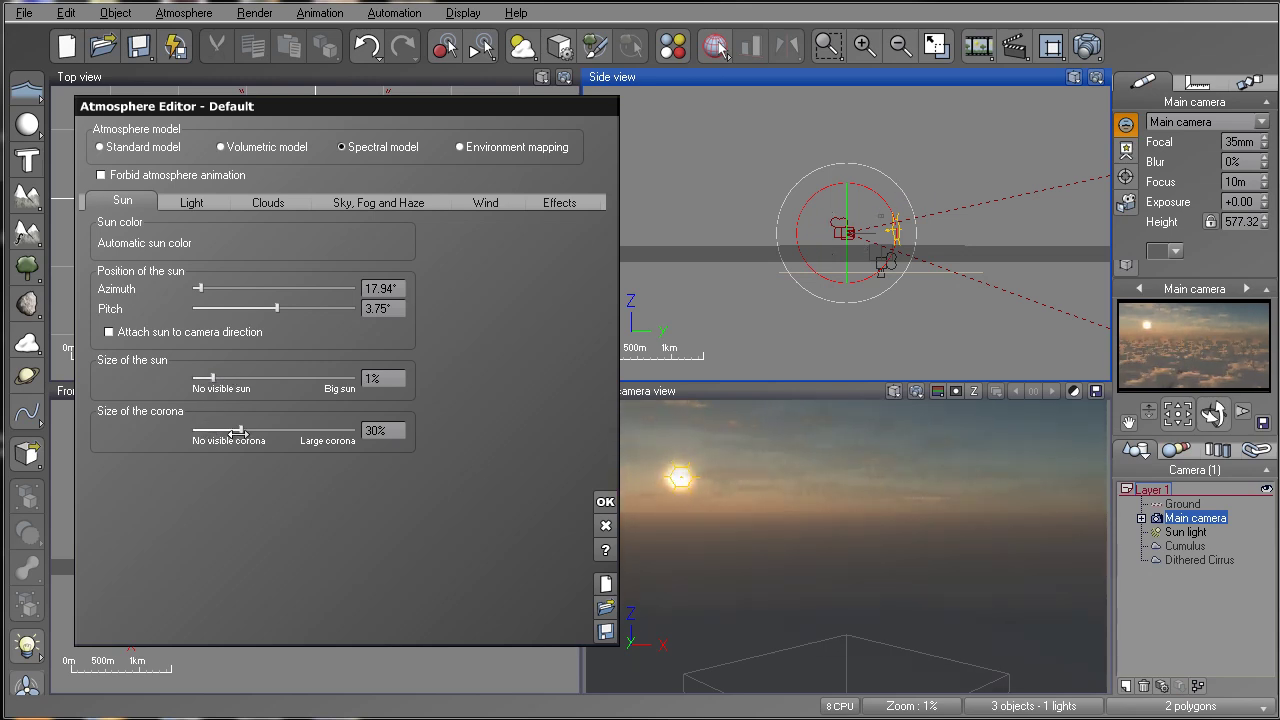
{"action": "left_click_drag", "start_coordinate": [238, 432], "coordinate": [222, 432]}
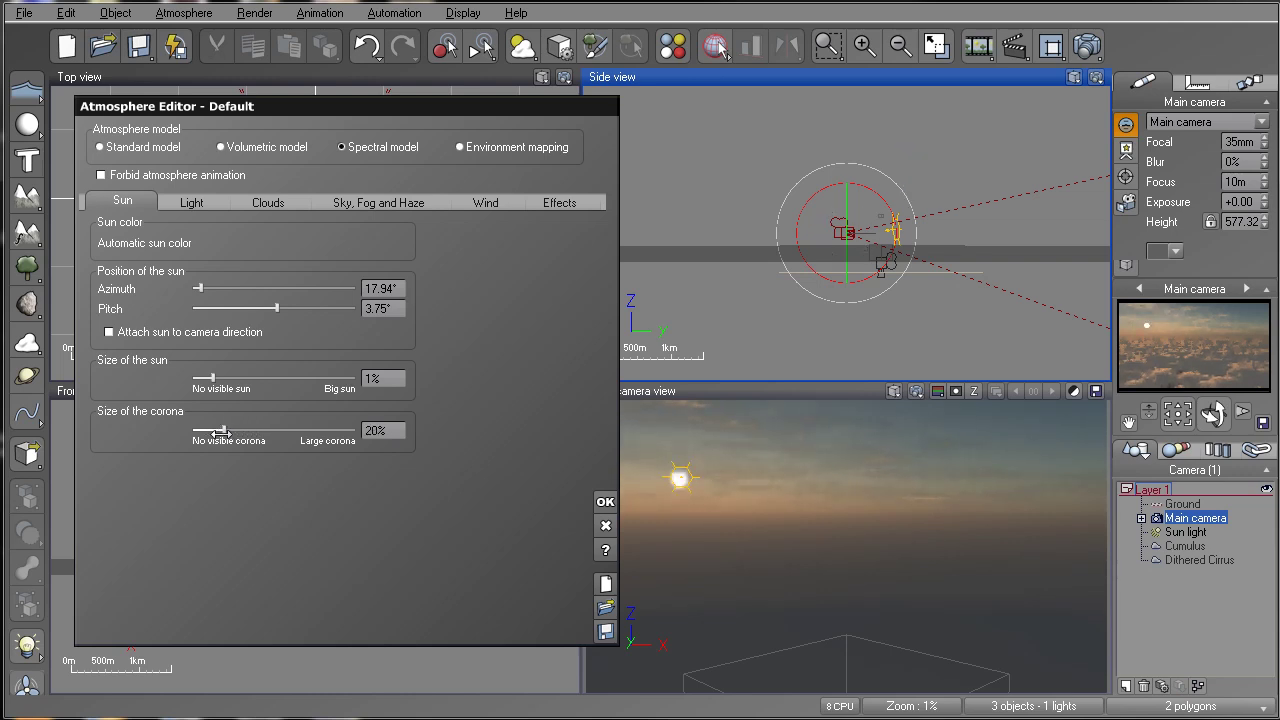
- Set the atmosphere's glow intensity to 2%, scattering anisotropy to 0.47 and clouds anisotropy to 0.63, and accept the atmosphere settings
{"action": "left_click", "coordinate": [379, 202]}
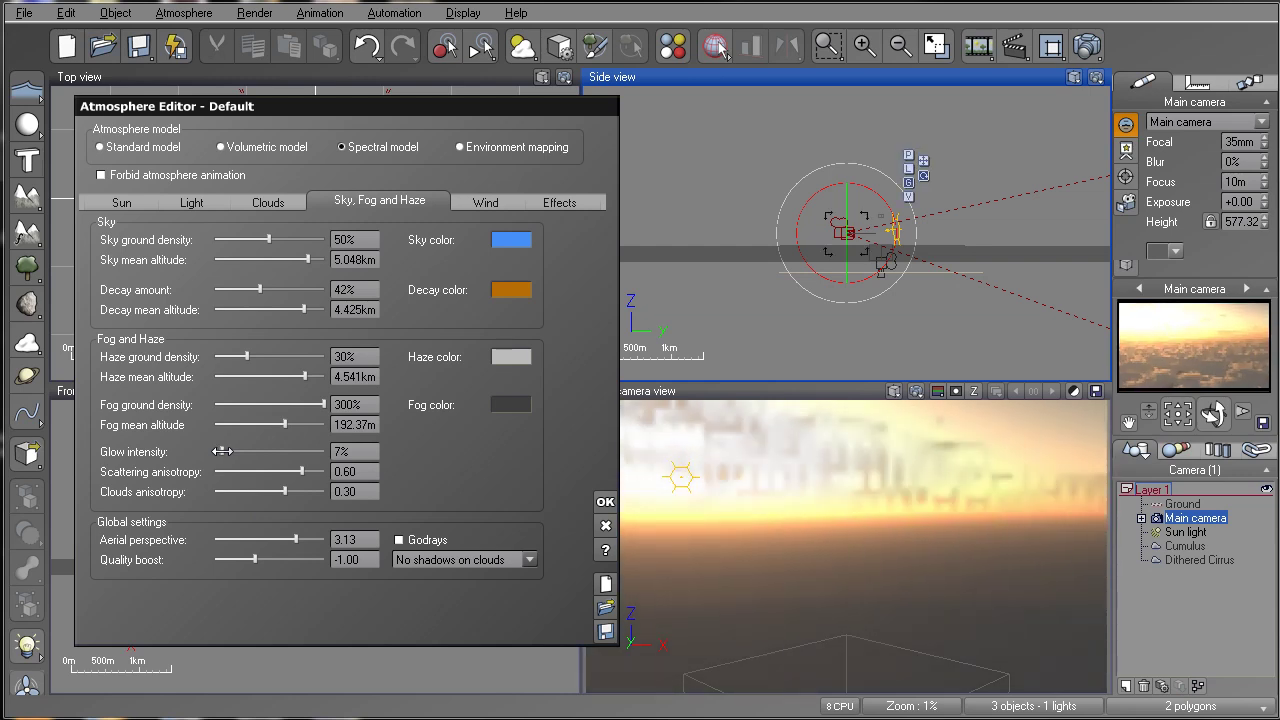
{"action": "left_click_drag", "start_coordinate": [221, 451], "coordinate": [219, 451]}
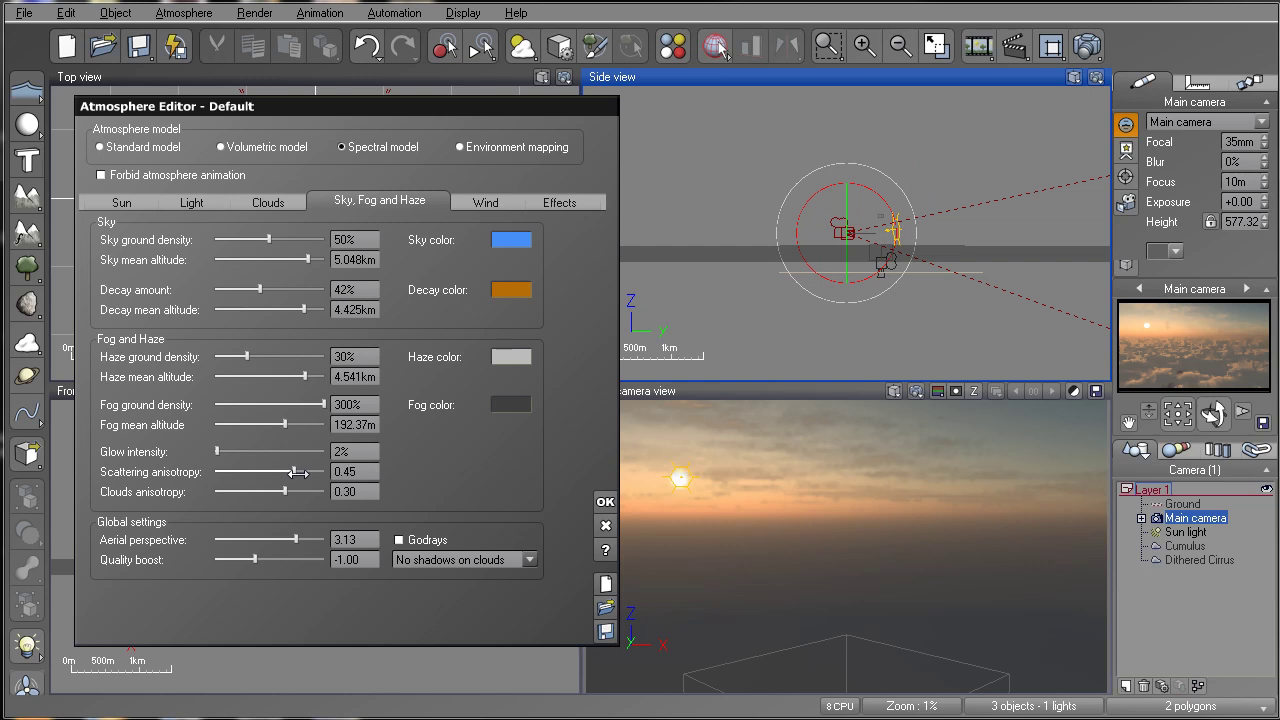
{"action": "left_click_drag", "start_coordinate": [305, 473], "coordinate": [302, 474]}
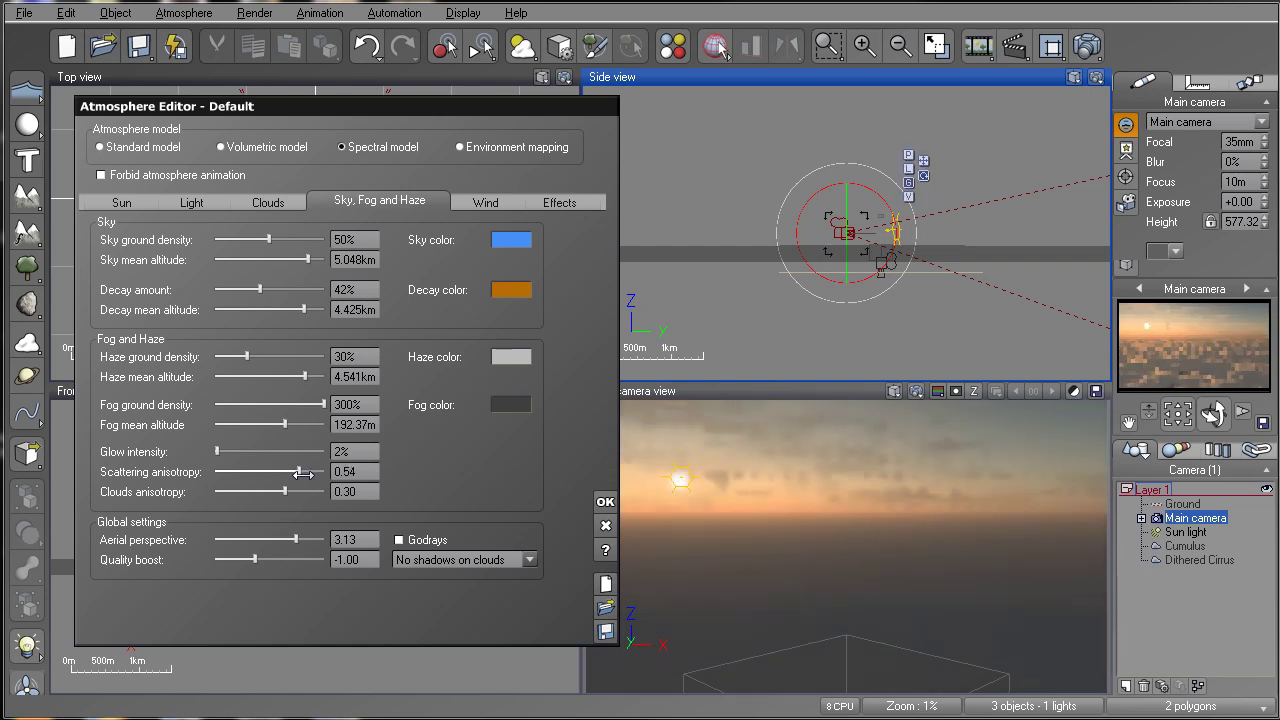
{"action": "mouse_move", "coordinate": [302, 474]}
{"action": "left_mouse_down"}
{"action": "mouse_move", "coordinate": [284, 494]}
{"action": "mouse_move", "coordinate": [306, 494]}
{"action": "left_mouse_up"}
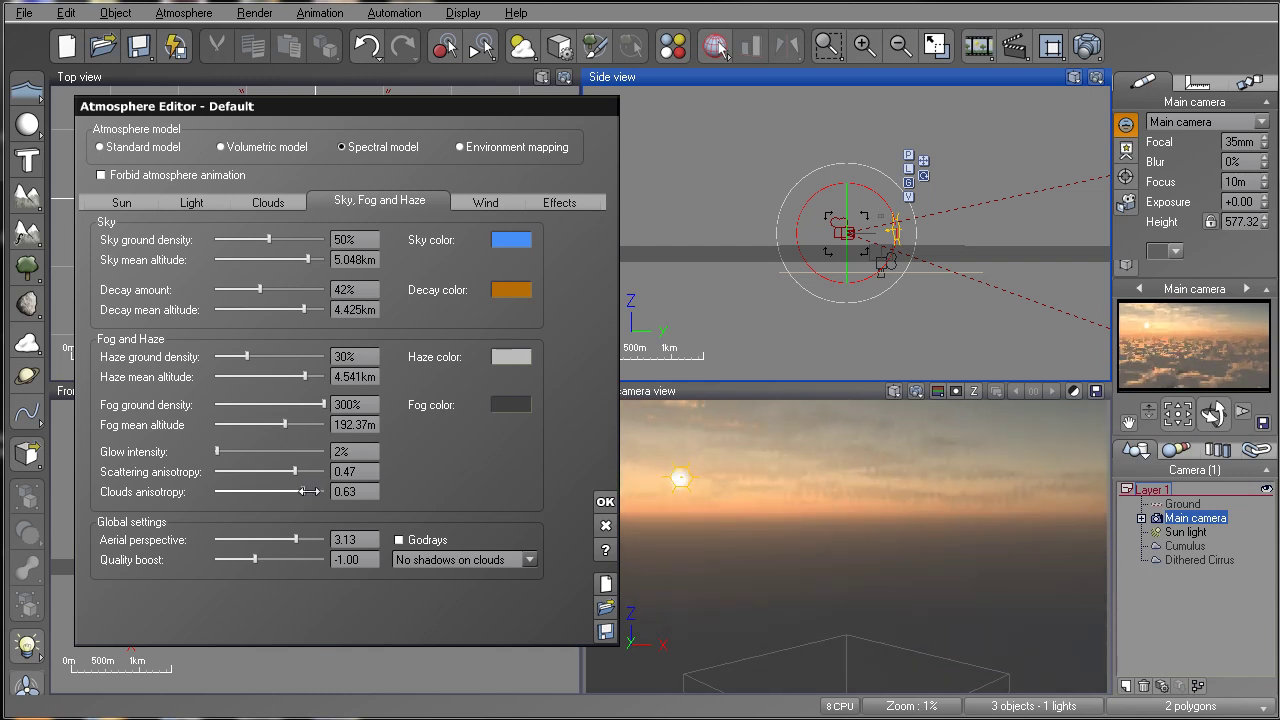
{"action": "left_click", "coordinate": [604, 502]}
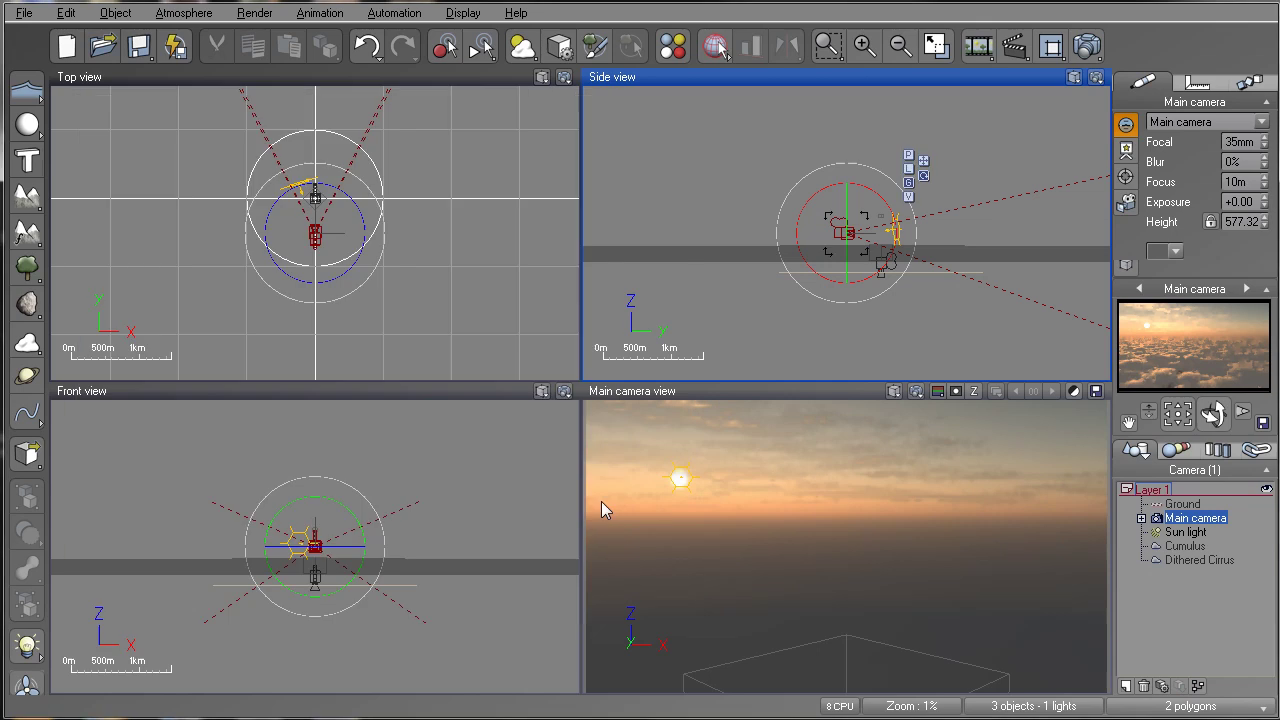
- Render the sunset scene from the main camera again and inspect the new image among the stacked renders
{"action": "left_click", "coordinate": [1087, 45]}
{"action": "left_click_drag", "start_coordinate": [929, 149], "coordinate": [765, 145]}
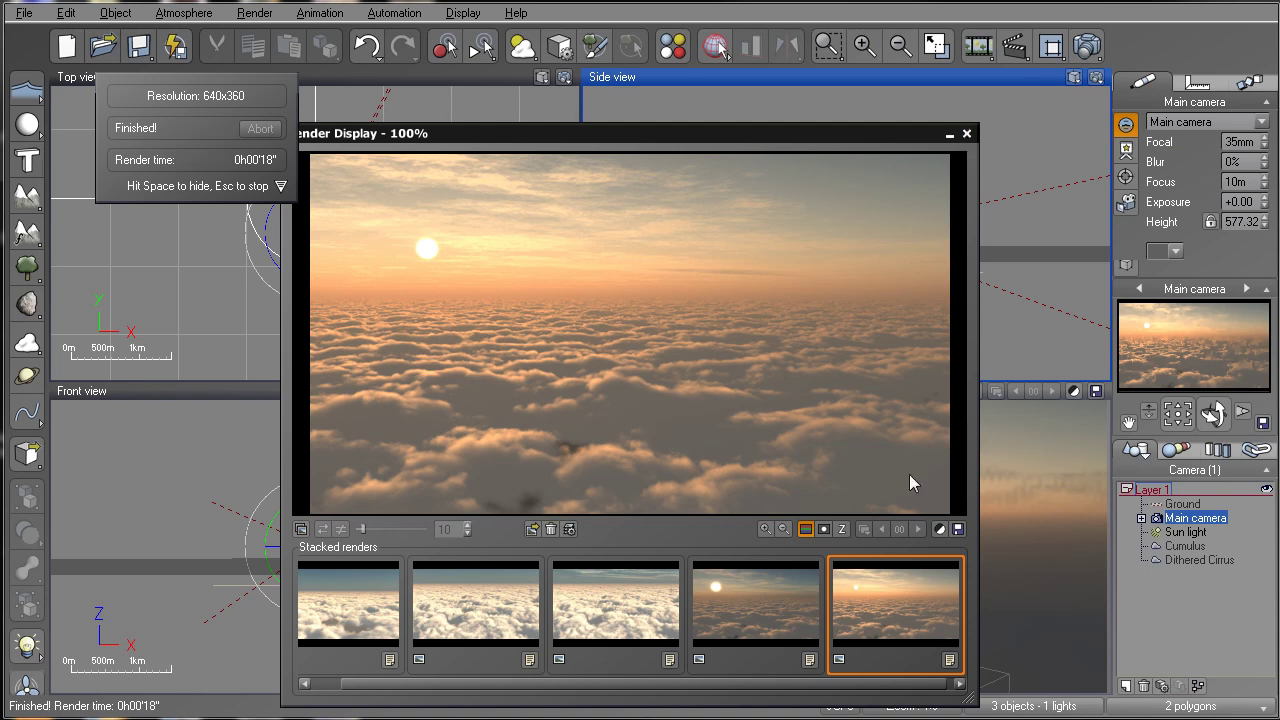
{"action": "mouse_move", "coordinate": [906, 607]}
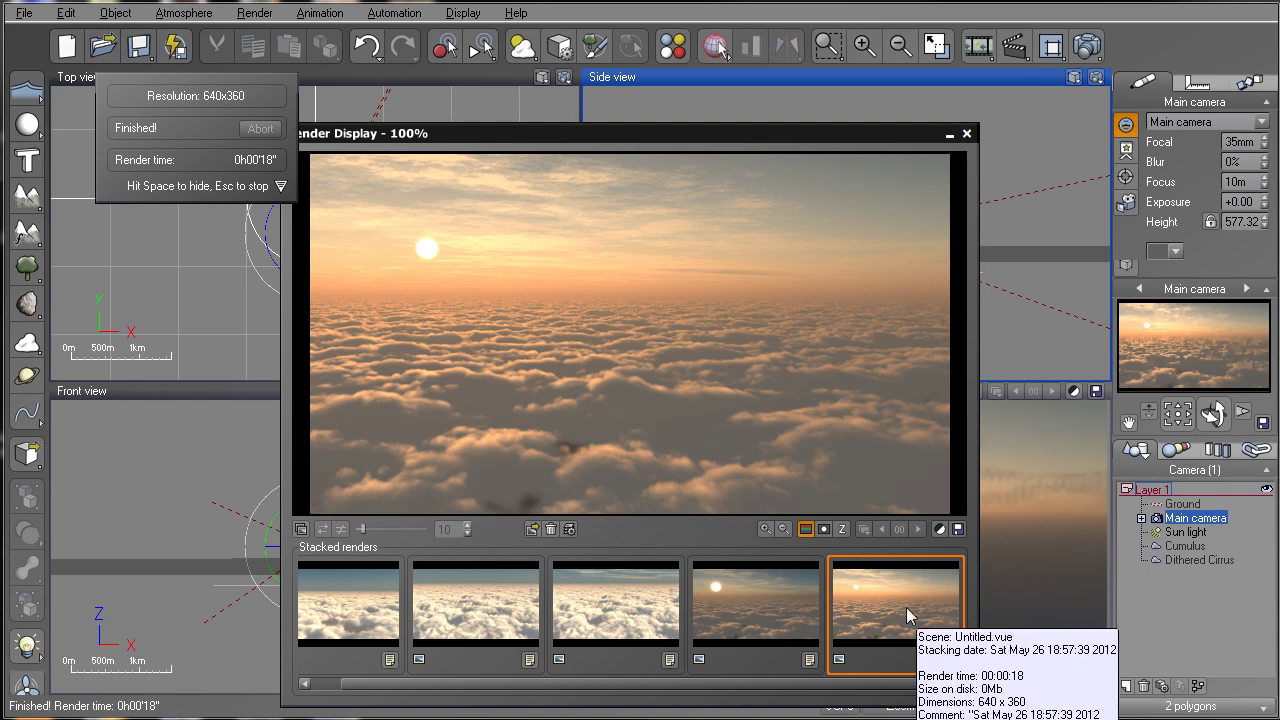